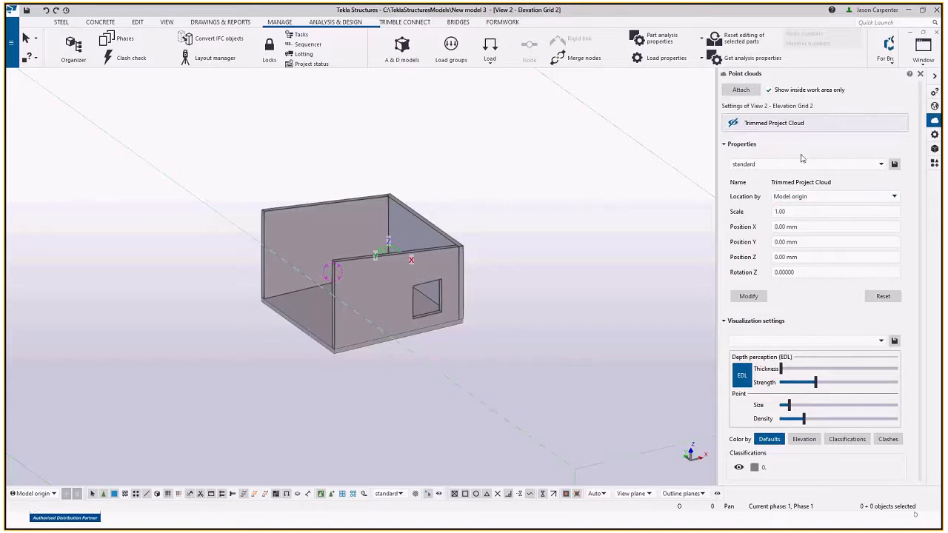
# - Collapse the point cloud settings and review the Location by options for attaching a new point cloud, without attaching one
pyautogui.click(742, 144)
pyautogui.click(747, 158)
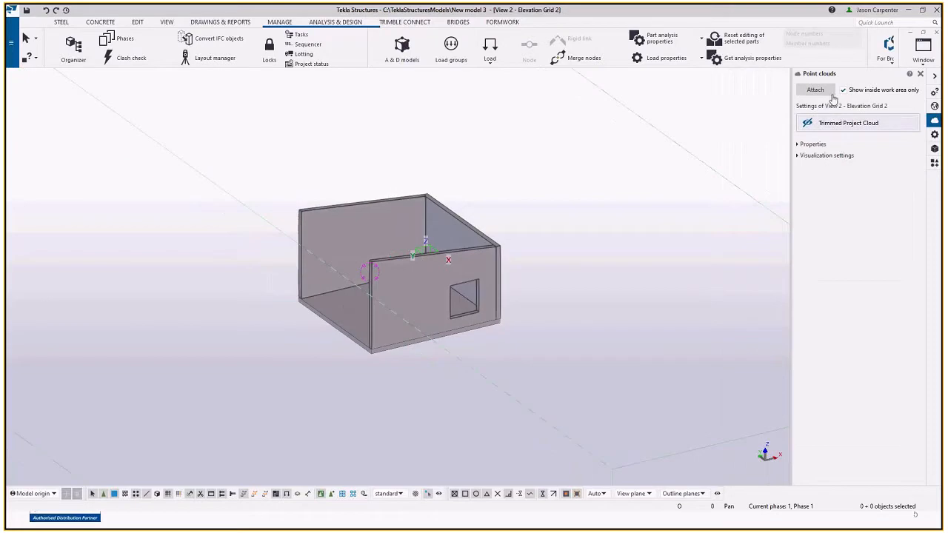
pyautogui.click(817, 90)
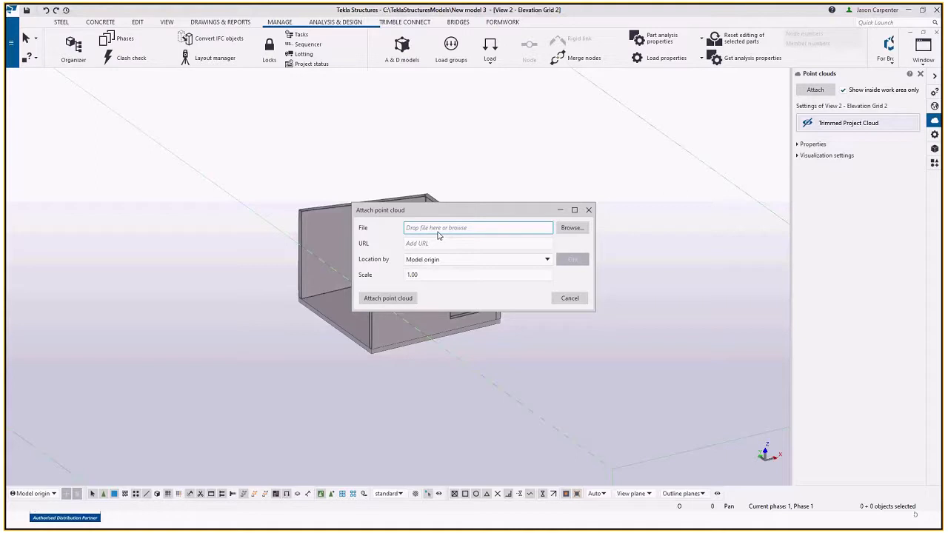
pyautogui.click(439, 260)
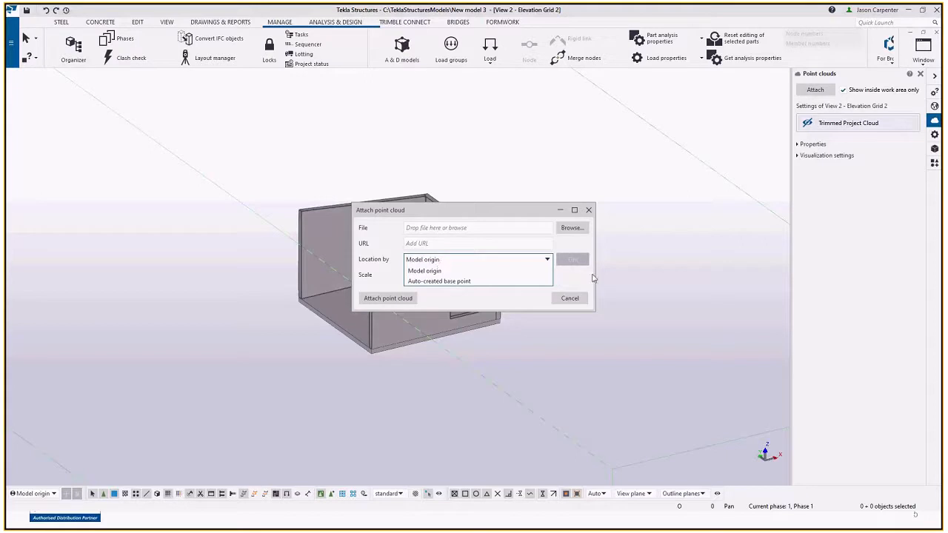
pyautogui.click(545, 271)
pyautogui.click(468, 276)
pyautogui.click(569, 298)
# - Show the Trimmed Project Cloud in the elevation view and inspect it around the modelled extension
pyautogui.click(807, 124)
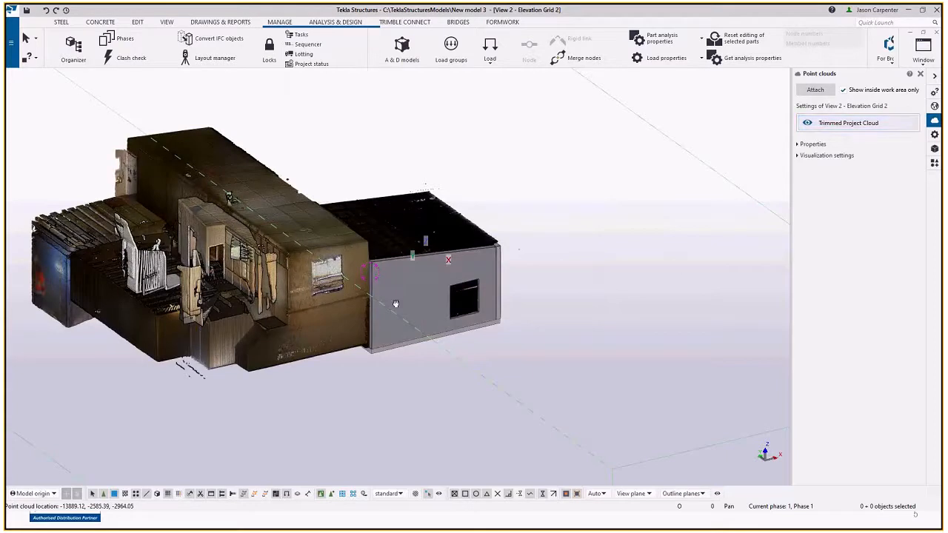
pyautogui.moveTo(395, 304); pyautogui.dragTo(476, 296, button='middle')
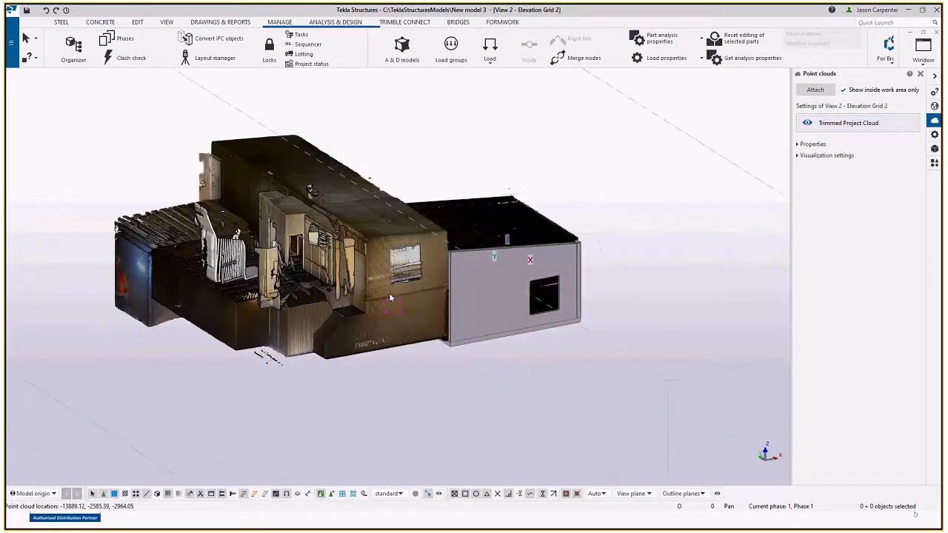
pyautogui.scroll(-2, 391, 298)
pyautogui.scroll(4, 366, 292)
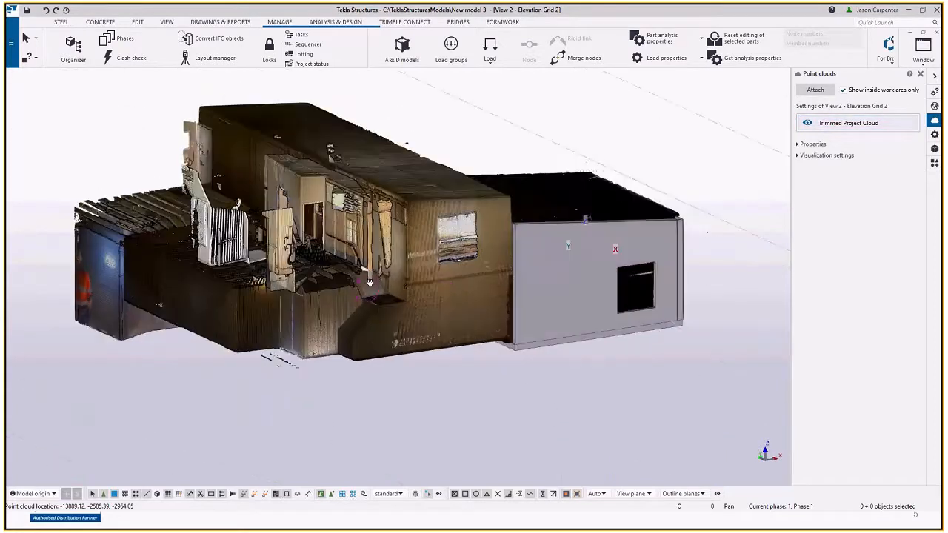
pyautogui.keyDown('ctrl'); pyautogui.moveTo(369, 283); pyautogui.dragTo(55, 317, button='middle'); pyautogui.keyUp('ctrl')
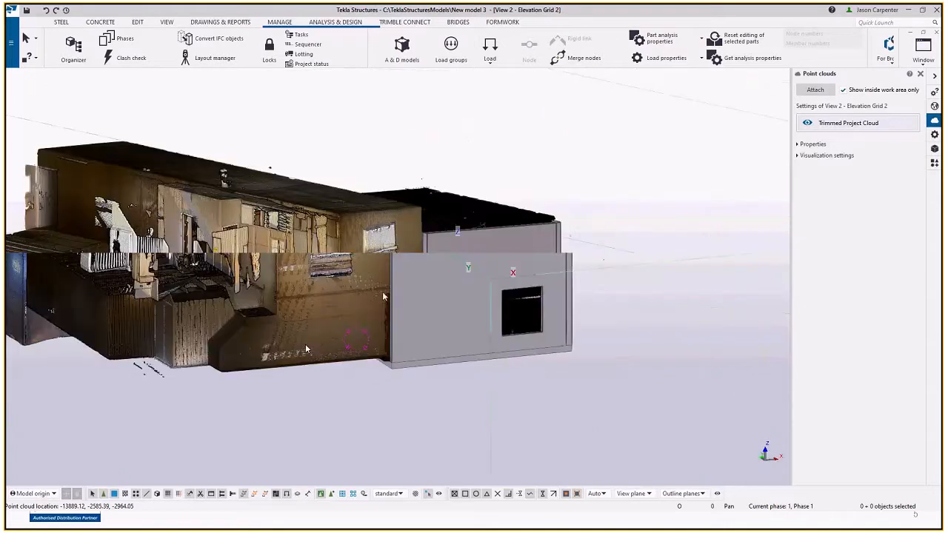
pyautogui.scroll(2, 305, 348)
# - Hide and redisplay the Trimmed Project Cloud to compare the scan with the modelled walls
pyautogui.click(808, 124)
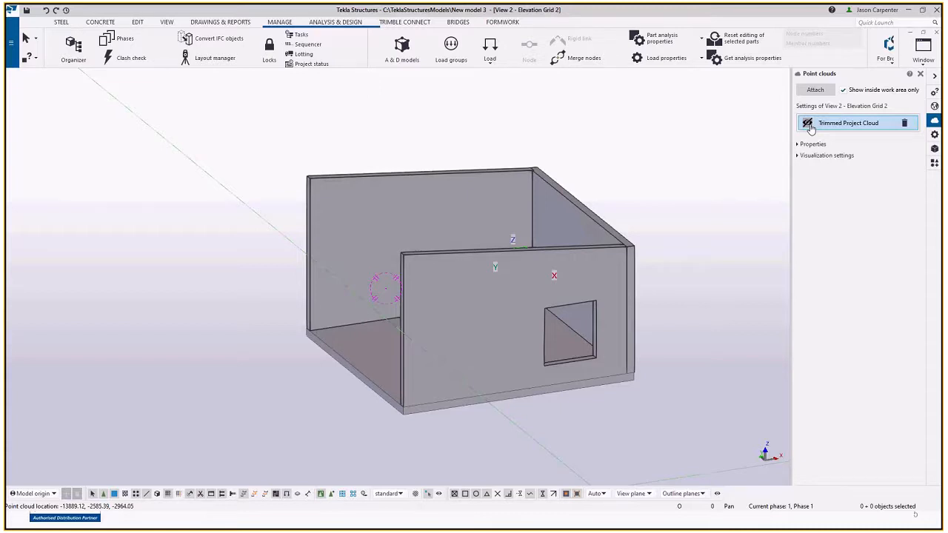
pyautogui.click(806, 123)
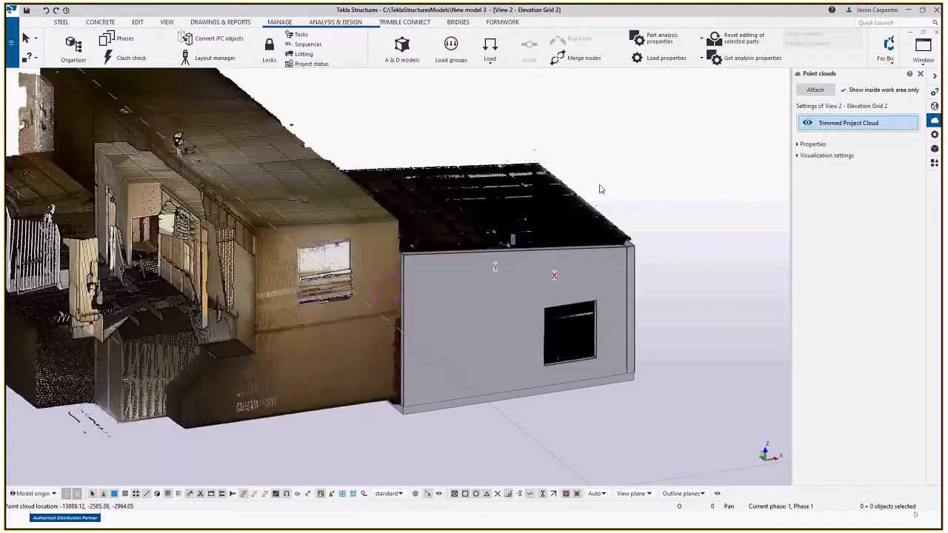
pyautogui.scroll(-5, 600, 189)
pyautogui.scroll(4, 403, 314)
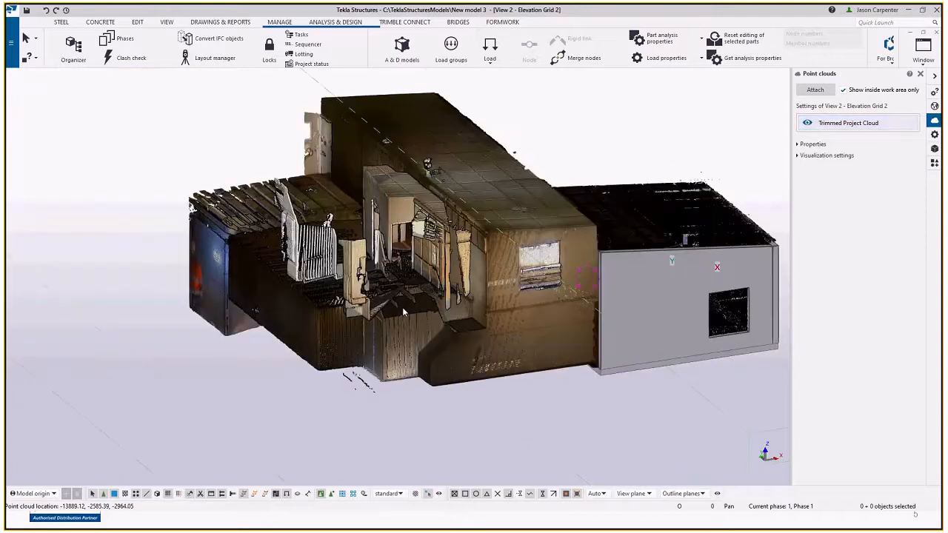
pyautogui.moveTo(403, 312); pyautogui.dragTo(351, 323, button='middle')
# - Expand the properties of the Trimmed Project Cloud and review its scale, position and Location by options
pyautogui.click(813, 144)
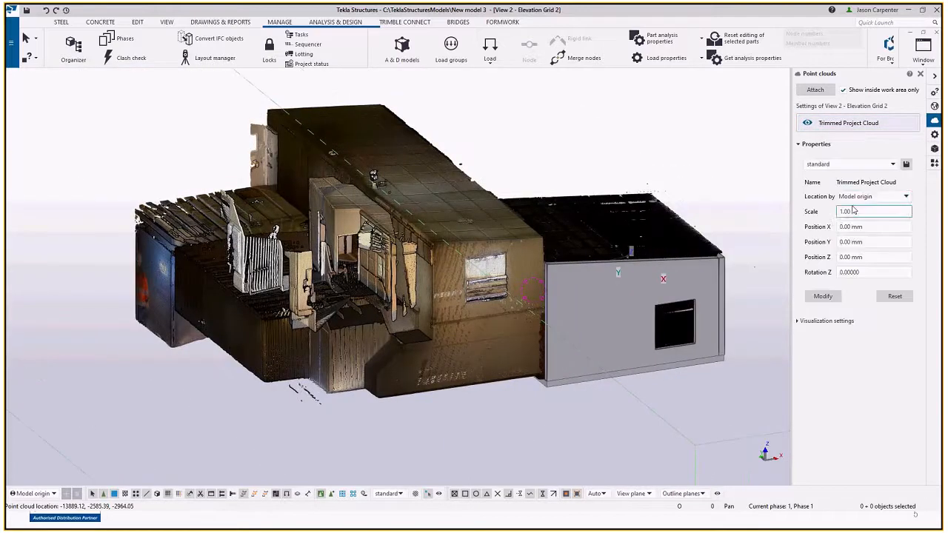
pyautogui.click(848, 228)
pyautogui.click(862, 212)
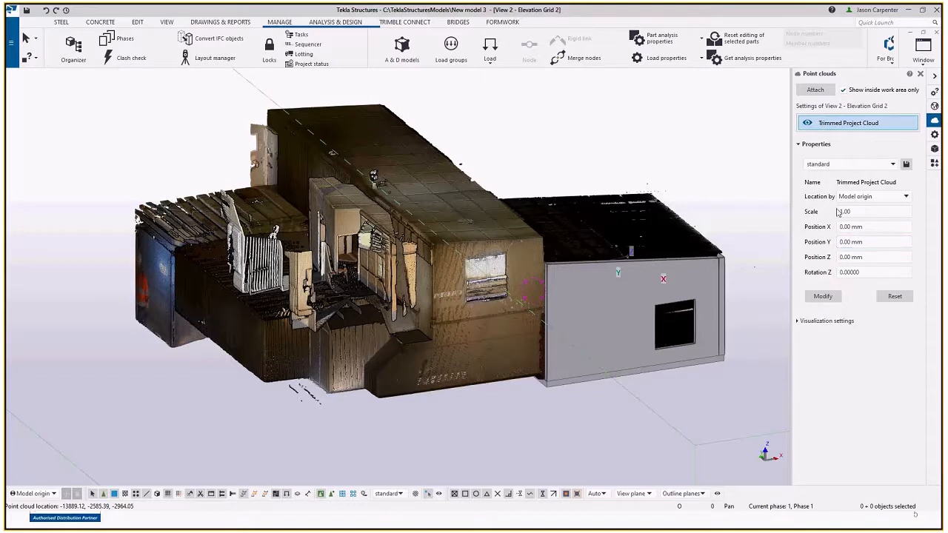
pyautogui.click(857, 197)
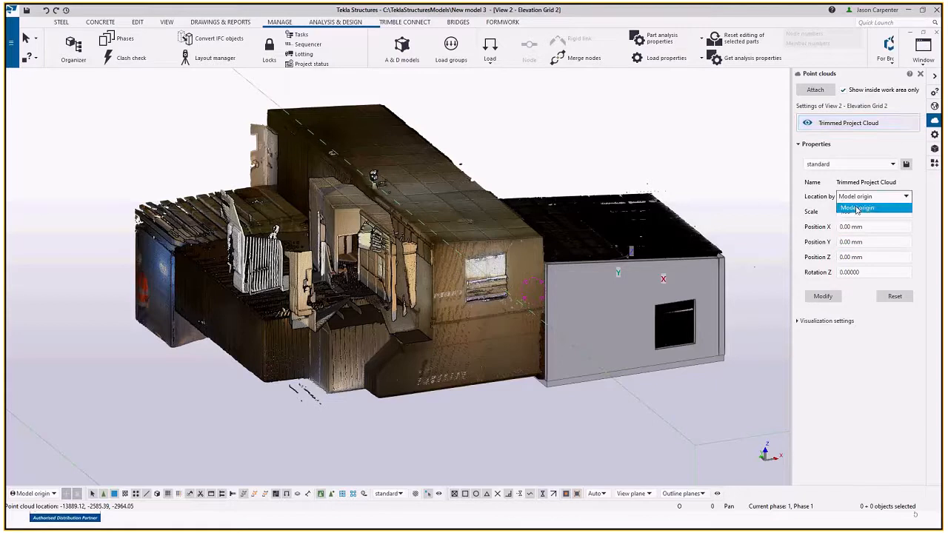
pyautogui.click(884, 193)
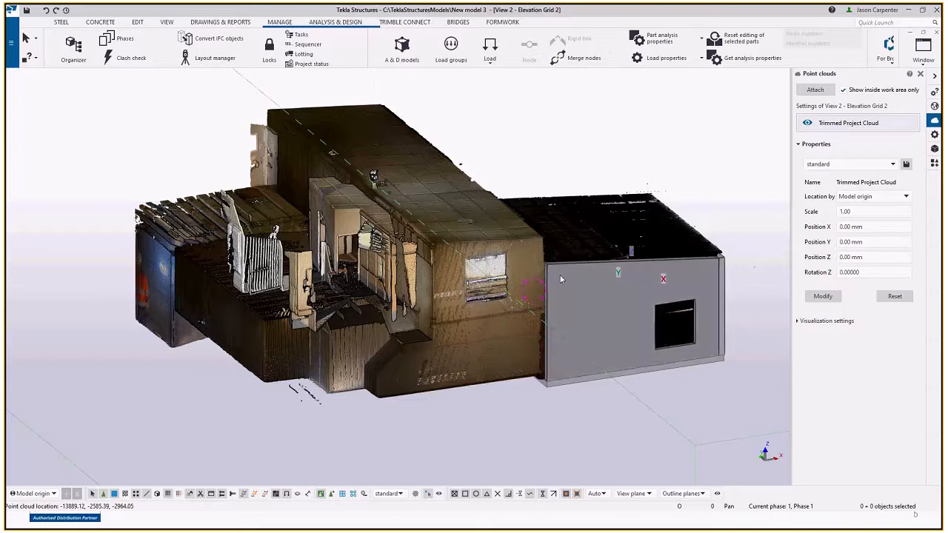
# - Switch to the plane view and examine how the scanned roof lines up with the sloping top of the modelled wall
pyautogui.moveTo(585, 295); pyautogui.dragTo(559, 317, button='middle')
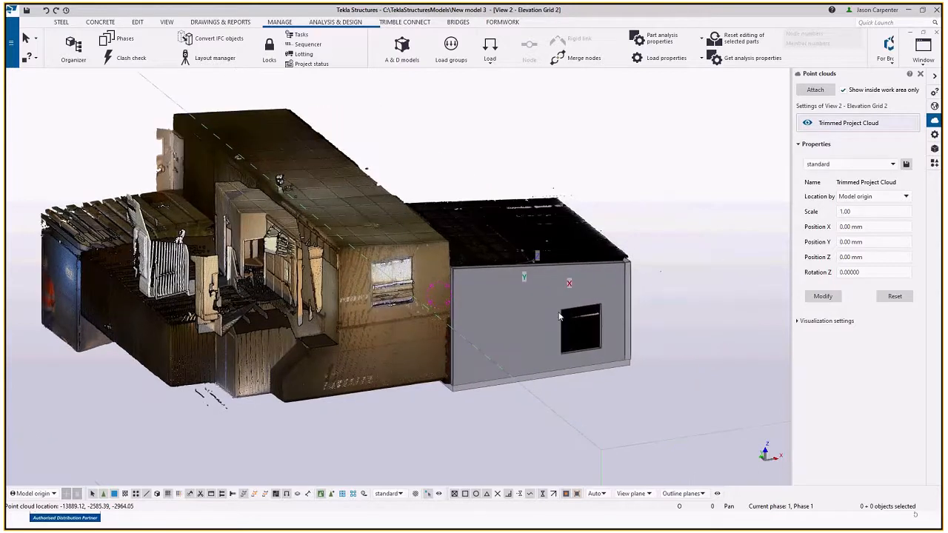
pyautogui.hotkey('ctrl', 'p')
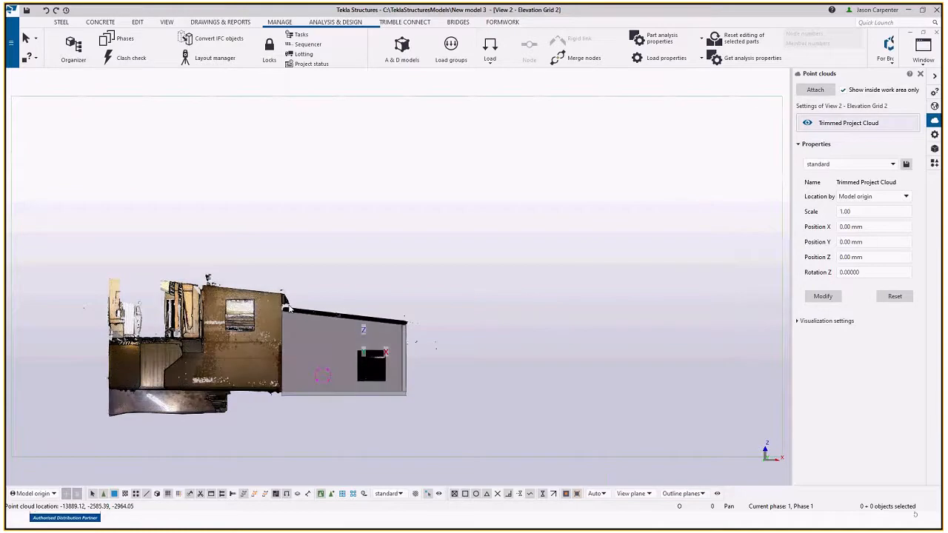
pyautogui.scroll(5, 288, 305)
pyautogui.moveTo(223, 279); pyautogui.dragTo(258, 244, button='middle')
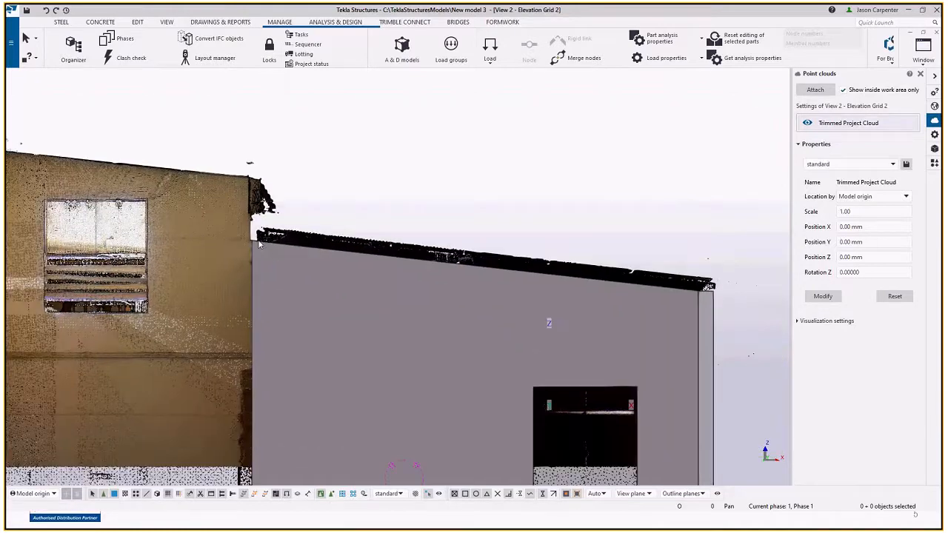
pyautogui.scroll(2, 251, 243)
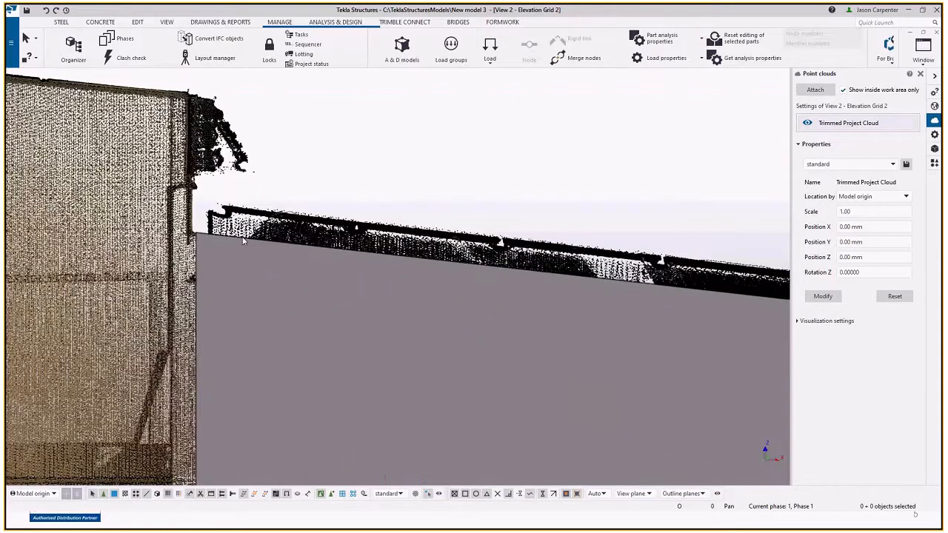
pyautogui.scroll(-3, 242, 237)
pyautogui.scroll(3, 651, 293)
pyautogui.moveTo(621, 363); pyautogui.dragTo(661, 259, button='middle')
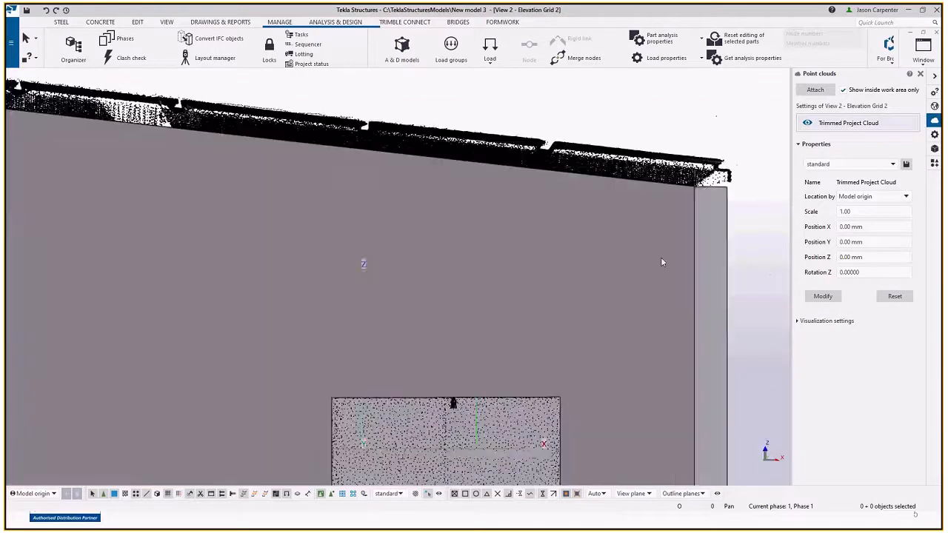
pyautogui.scroll(-3, 661, 261)
pyautogui.scroll(1, 490, 370)
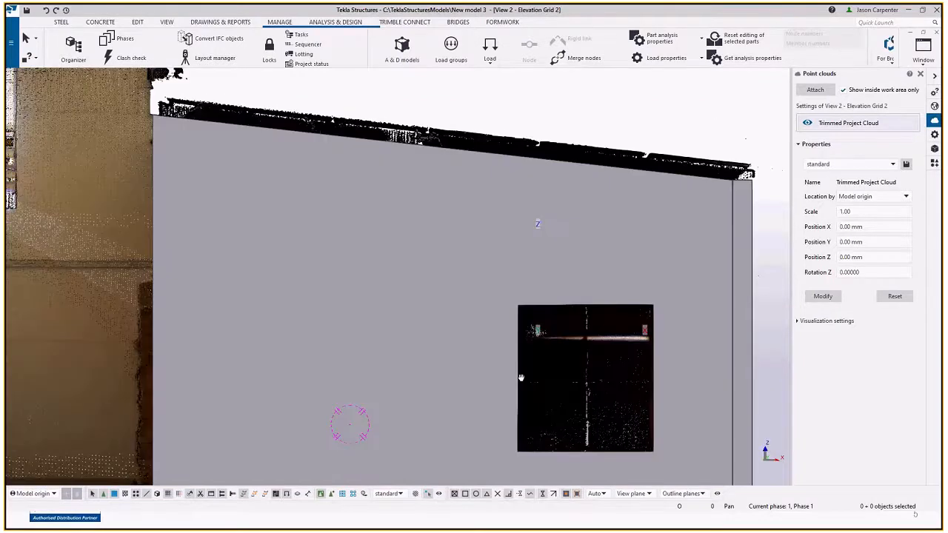
# - Place a clip plane on the modelled wall with the window opening and move it inward to cut into the building in 3D
pyautogui.keyDown('ctrl'); pyautogui.moveTo(521, 378); pyautogui.dragTo(363, 327, button='middle'); pyautogui.keyUp('ctrl')
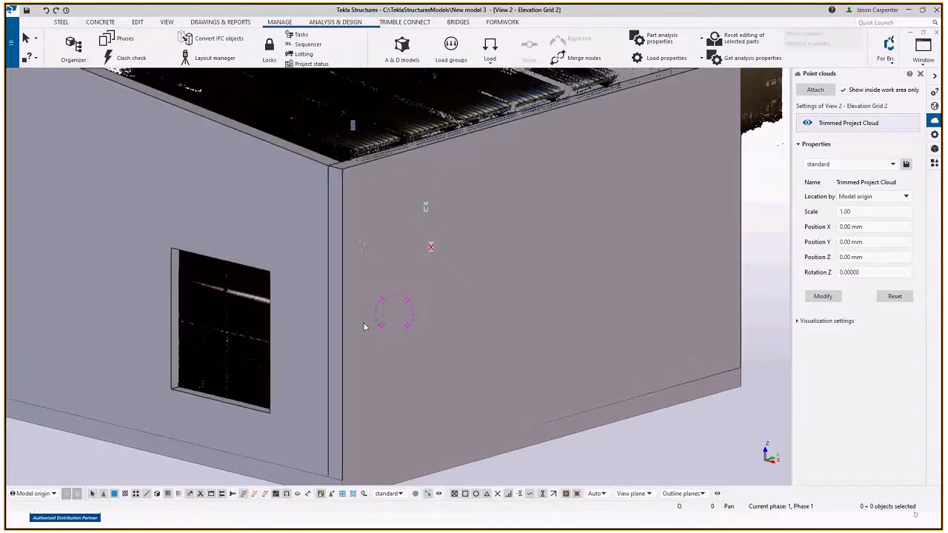
pyautogui.scroll(-3, 166, 349)
pyautogui.moveTo(205, 392); pyautogui.dragTo(494, 385, button='middle')
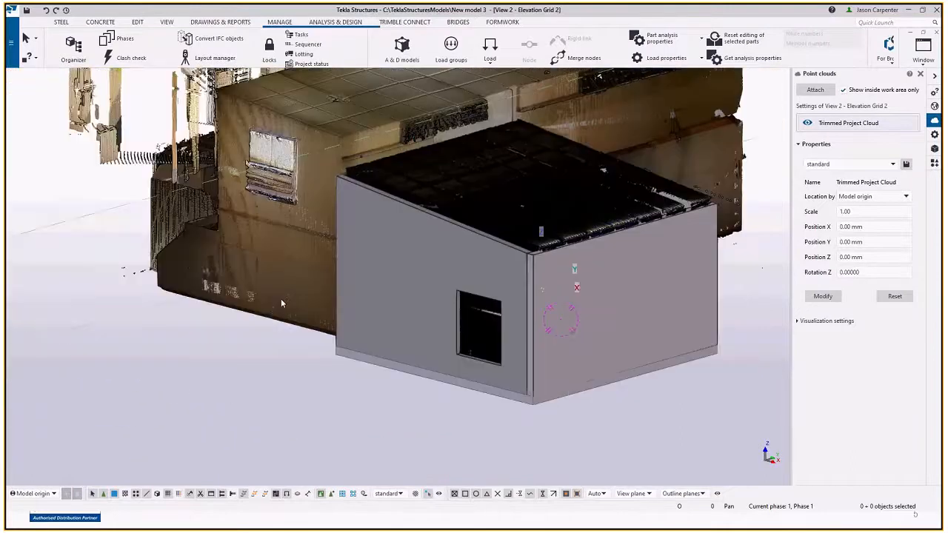
pyautogui.moveTo(281, 303)
pyautogui.keyDown('ctrl'); pyautogui.mouseDown(button='middle')
pyautogui.moveTo(482, 297)
pyautogui.moveTo(432, 327)
pyautogui.moveTo(466, 328)
pyautogui.moveTo(320, 70)
pyautogui.mouseUp(button='middle'); pyautogui.keyUp('ctrl')
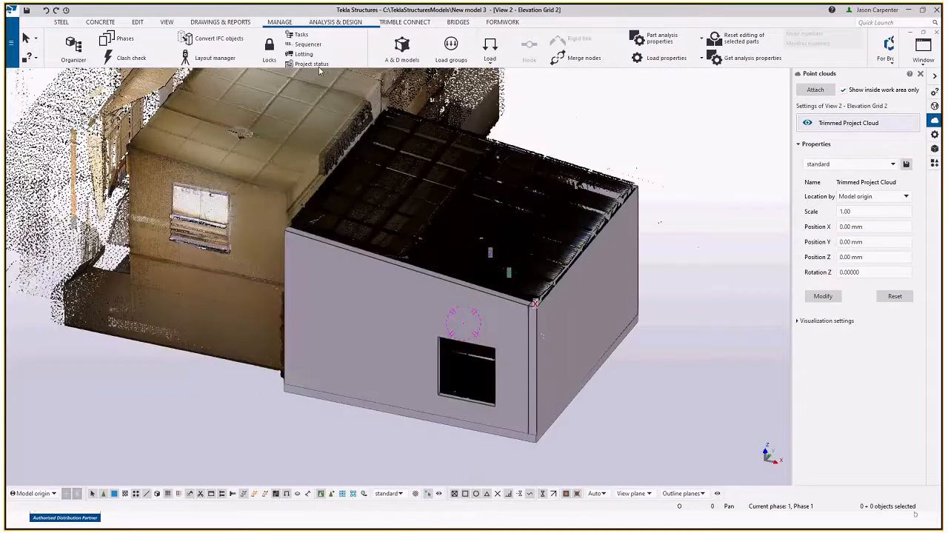
pyautogui.click(167, 21)
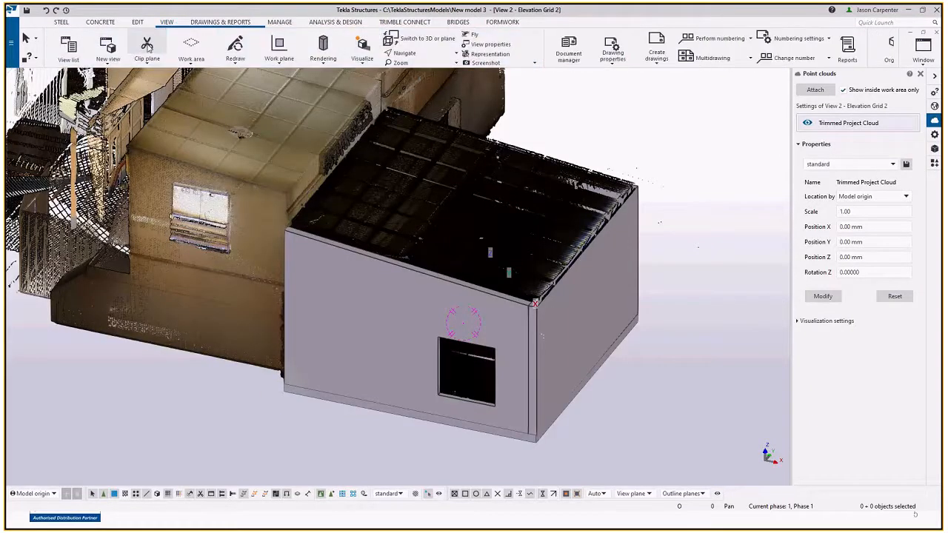
pyautogui.click(147, 47)
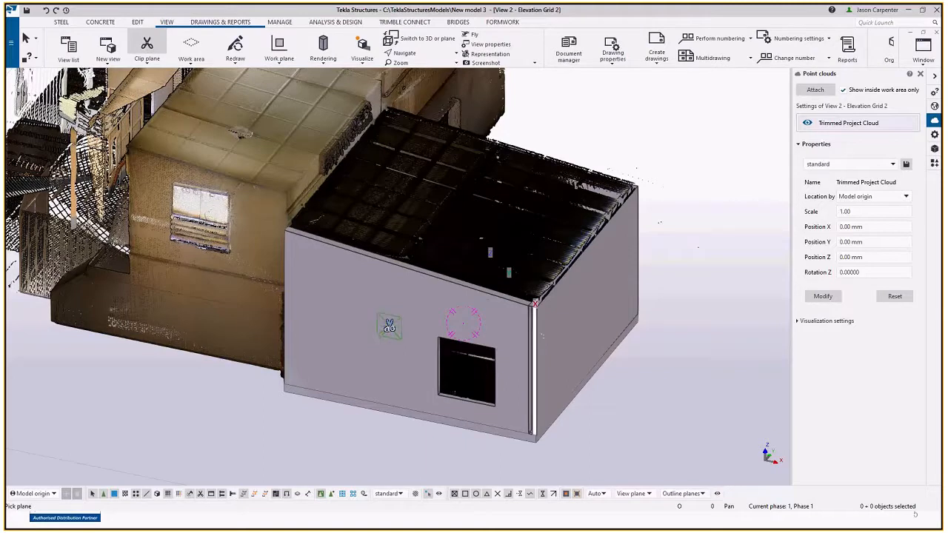
pyautogui.click(390, 325)
pyautogui.click(413, 311)
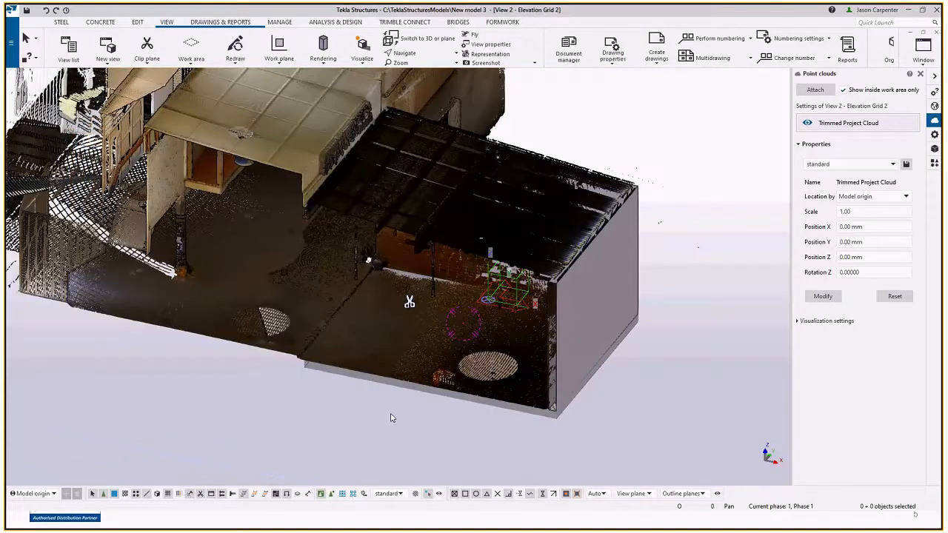
# - Inspect the clipped interior, checking the scanned floor, brick wall and roof against the modelled slab and walls
pyautogui.moveTo(392, 417); pyautogui.dragTo(435, 353, button='middle')
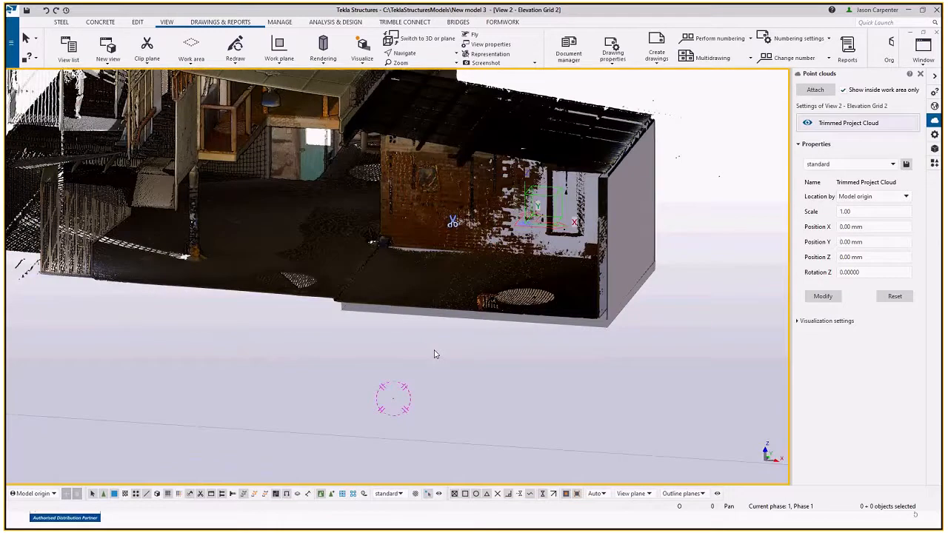
pyautogui.scroll(3, 434, 354)
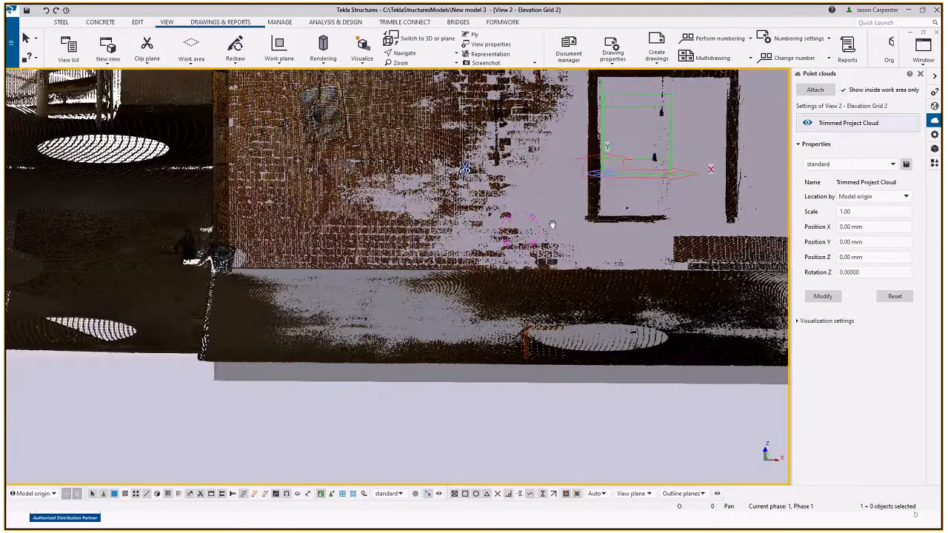
pyautogui.scroll(-3, 459, 296)
pyautogui.keyDown('ctrl'); pyautogui.moveTo(459, 296); pyautogui.dragTo(276, 303, button='middle'); pyautogui.keyUp('ctrl')
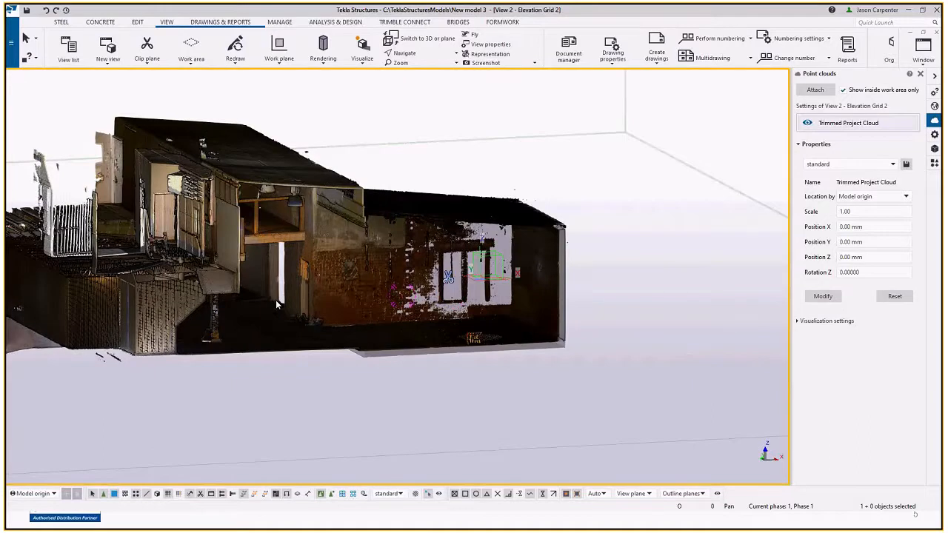
pyautogui.scroll(3, 392, 274)
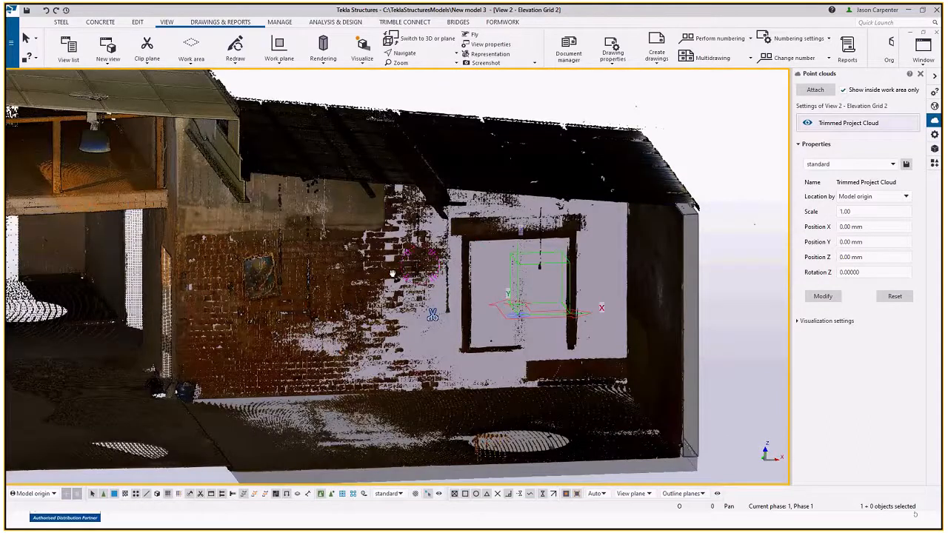
pyautogui.scroll(-5, 392, 274)
pyautogui.scroll(2, 421, 288)
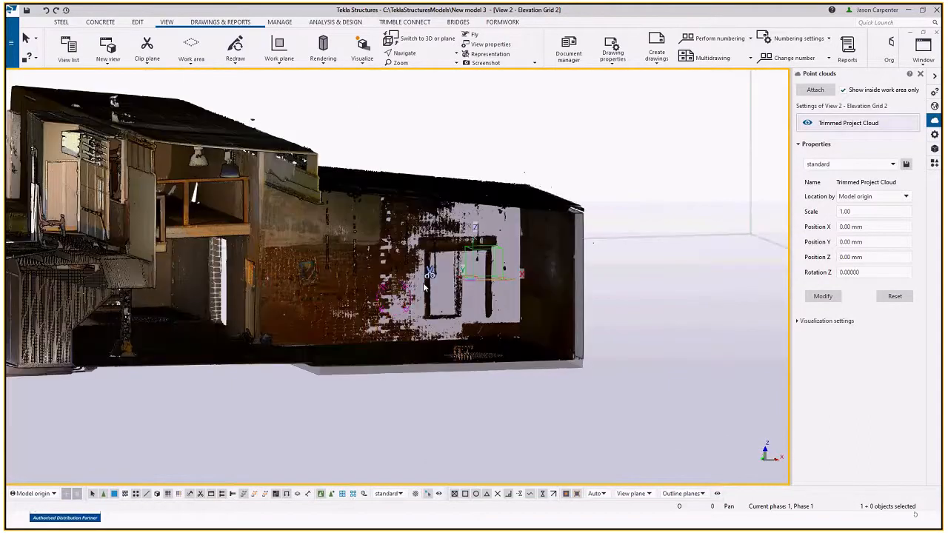
pyautogui.scroll(2, 427, 291)
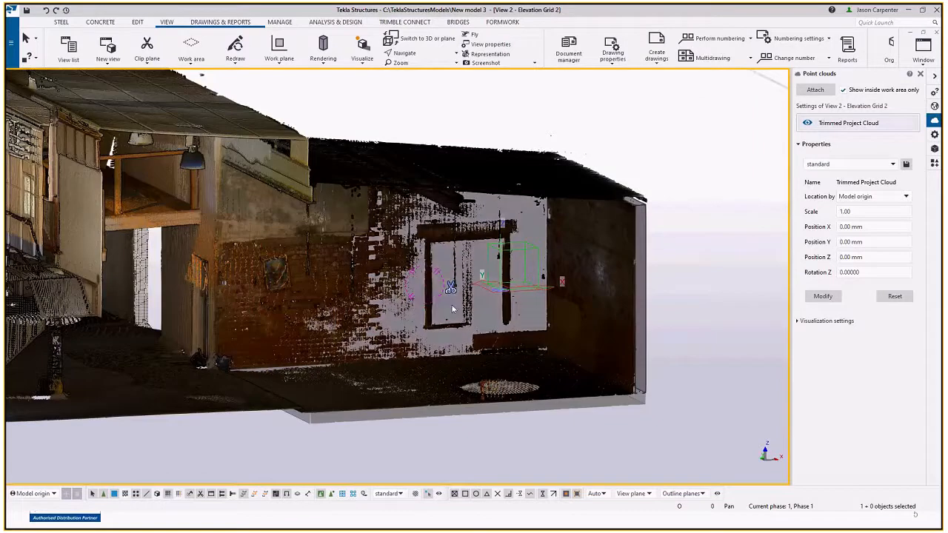
# - Move the clip plane back outside the window wall and clip the cloud with a second plane where the main building meets the extension
pyautogui.moveTo(451, 289); pyautogui.dragTo(520, 289)
pyautogui.scroll(-5, 668, 205)
pyautogui.keyDown('ctrl'); pyautogui.moveTo(666, 205); pyautogui.dragTo(533, 265, button='middle'); pyautogui.keyUp('ctrl')
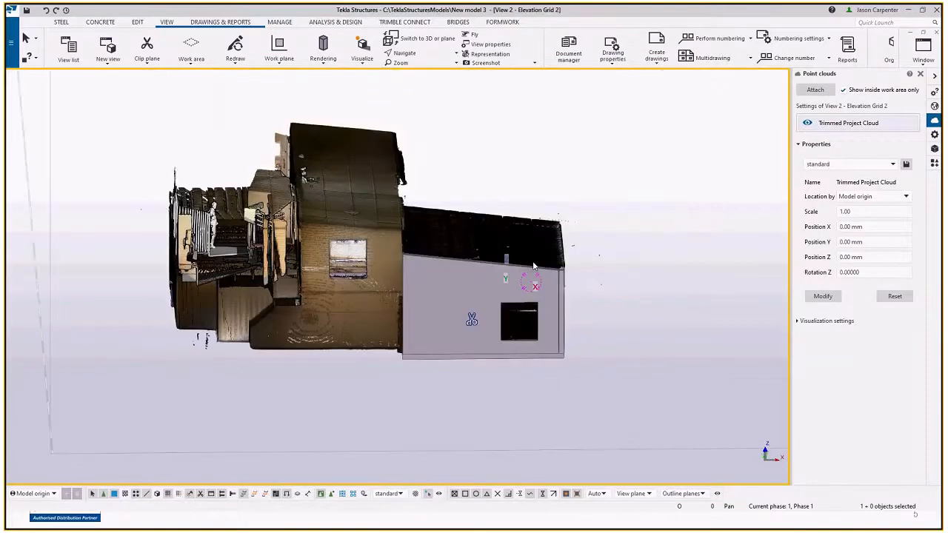
pyautogui.click(424, 265)
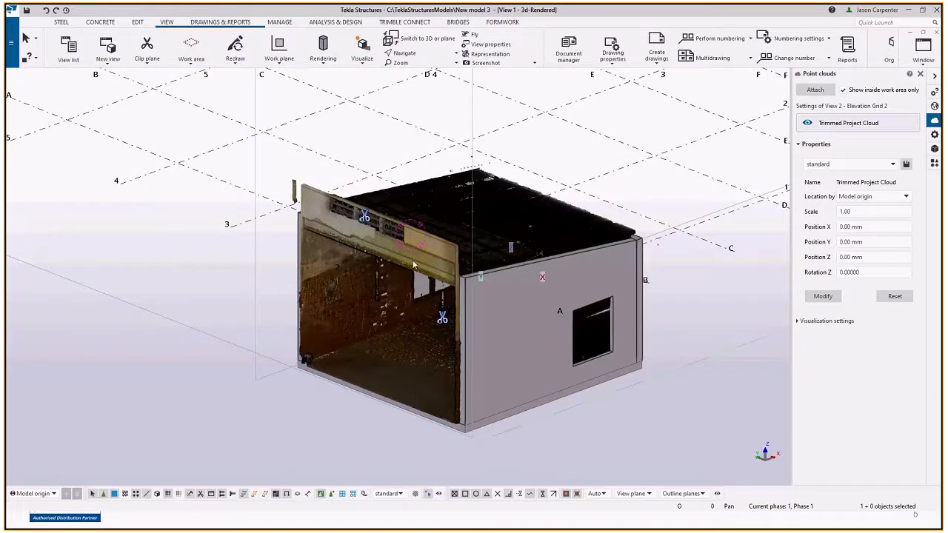
pyautogui.keyDown('ctrl'); pyautogui.moveTo(378, 263); pyautogui.dragTo(546, 264, button='middle'); pyautogui.keyUp('ctrl')
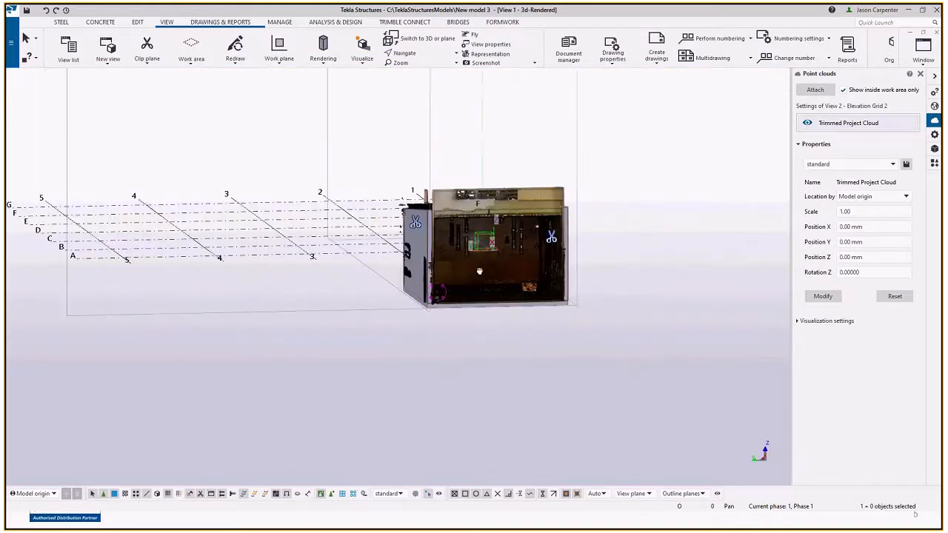
# - Examine the clipped interior from the main building side, checking the scanned floor, brick wall and window against the modelled extension
pyautogui.scroll(5, 518, 270)
pyautogui.keyDown('ctrl'); pyautogui.moveTo(456, 276); pyautogui.dragTo(660, 304, button='middle'); pyautogui.keyUp('ctrl')
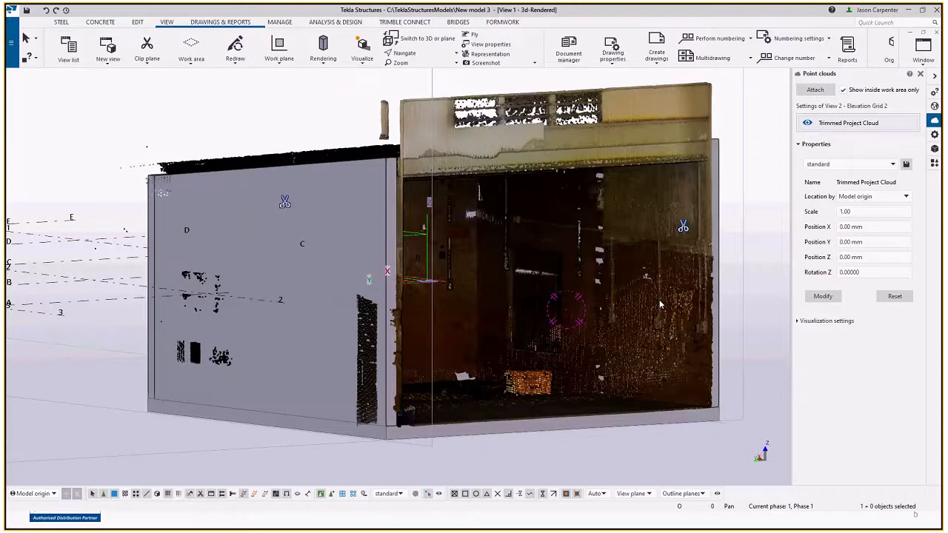
pyautogui.scroll(2, 659, 305)
pyautogui.scroll(-2, 532, 270)
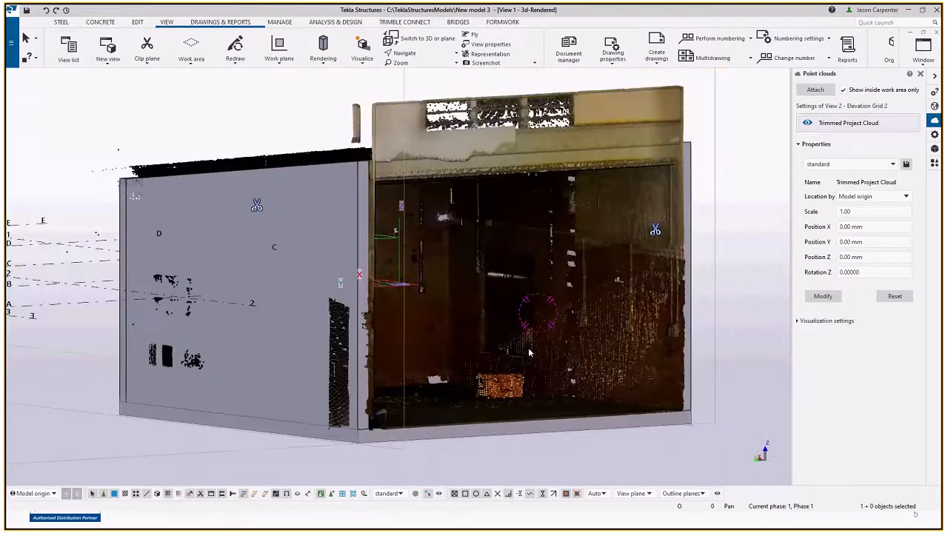
pyautogui.scroll(5, 518, 355)
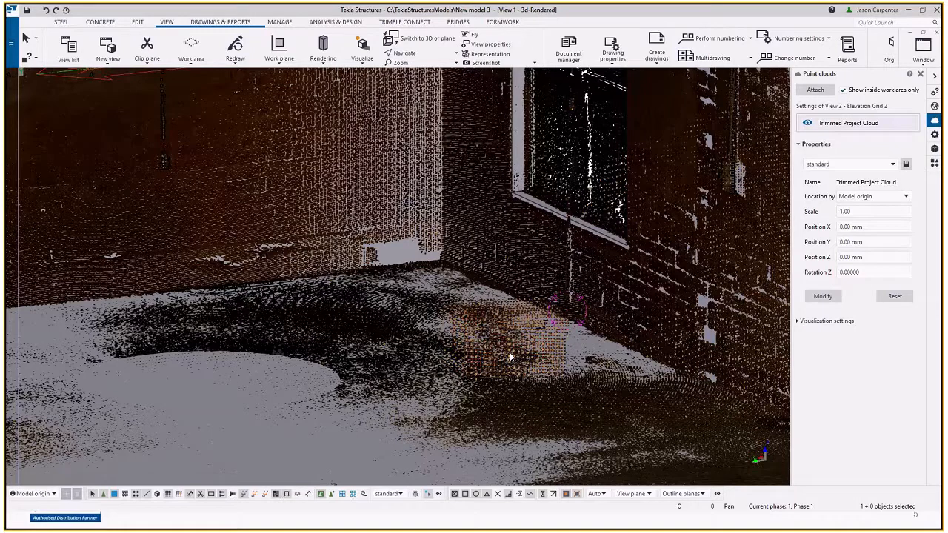
pyautogui.scroll(-5, 510, 357)
pyautogui.keyDown('ctrl'); pyautogui.moveTo(349, 345); pyautogui.dragTo(345, 253, button='middle'); pyautogui.keyUp('ctrl')
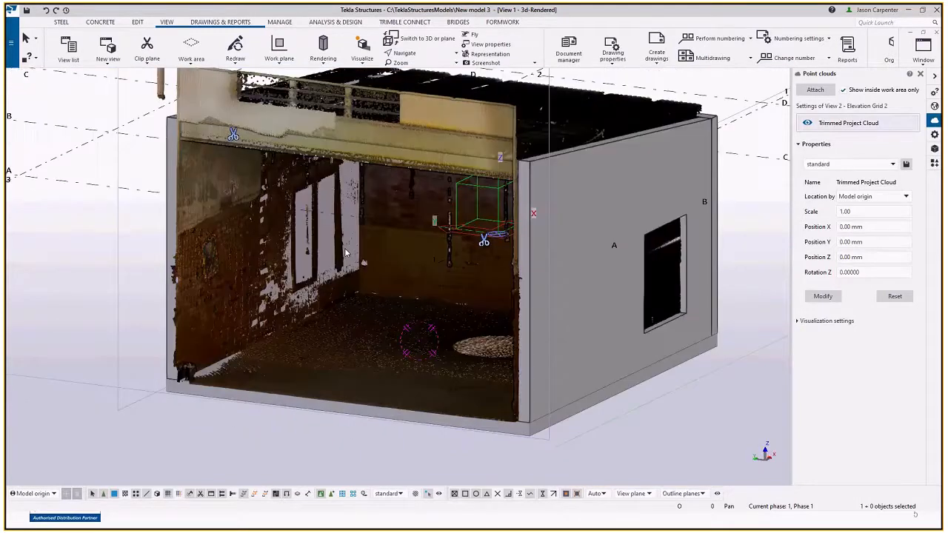
pyautogui.scroll(2, 326, 246)
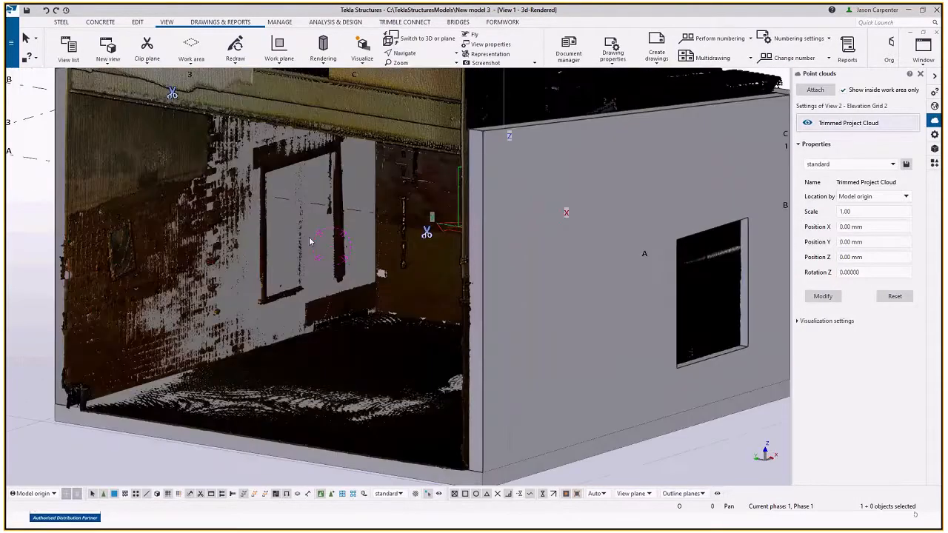
pyautogui.scroll(-5, 309, 241)
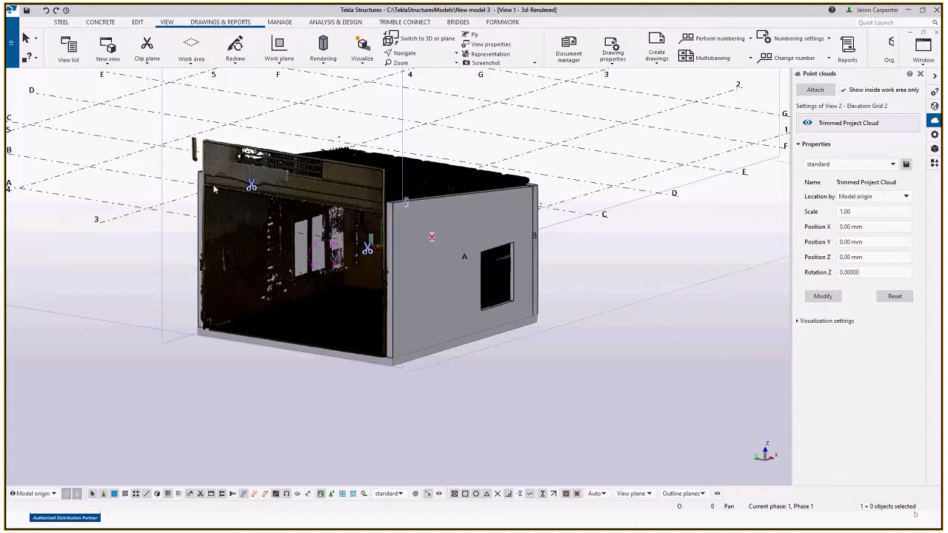
# - Switch to the plane view and examine how the scanned wall edges line up with the modelled walls at the clipped corner
pyautogui.hotkey('ctrl', 'p')
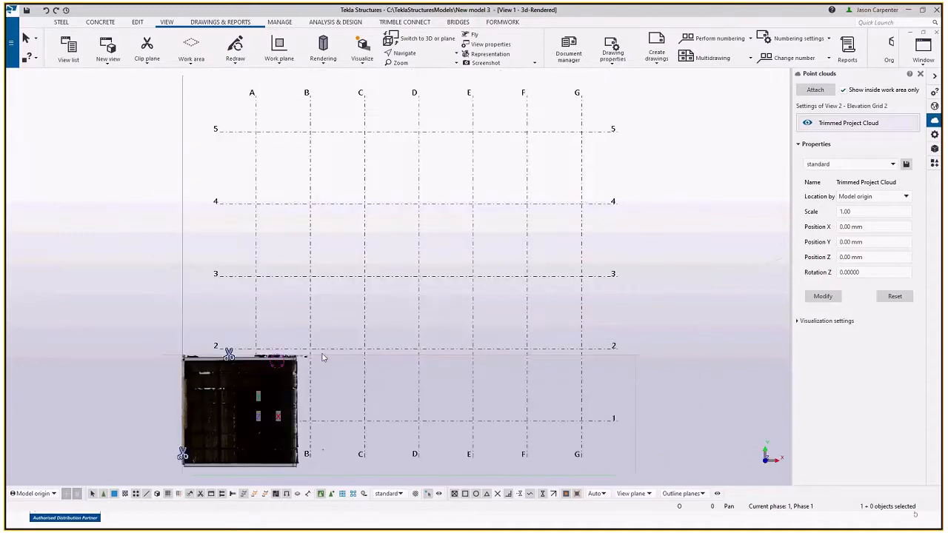
pyautogui.scroll(4, 277, 364)
pyautogui.moveTo(325, 365); pyautogui.dragTo(561, 70, button='middle')
pyautogui.scroll(-1, 561, 71)
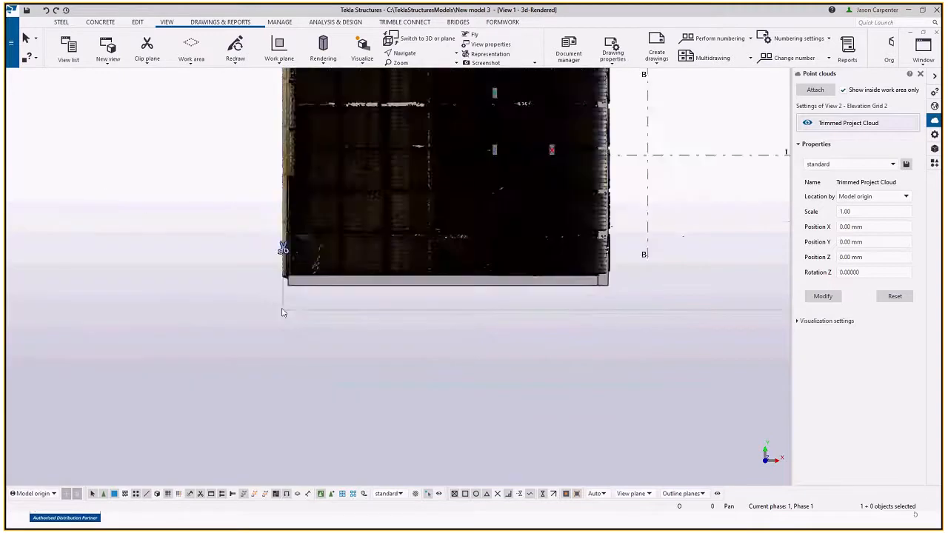
pyautogui.scroll(4, 284, 300)
pyautogui.scroll(1, 323, 262)
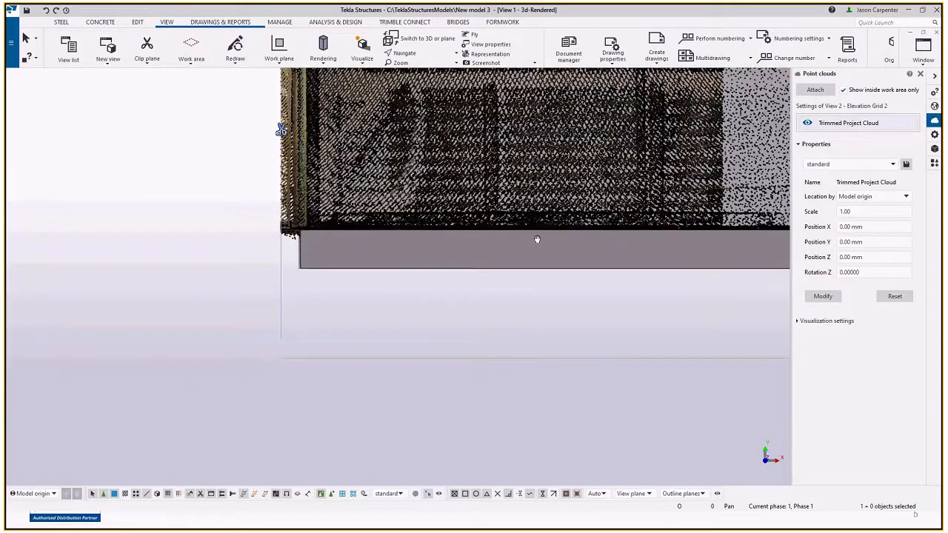
pyautogui.moveTo(537, 239); pyautogui.dragTo(570, 232, button='middle')
# - Collapse the properties of the Trimmed Project Cloud and show its visualization settings
pyautogui.click(814, 144)
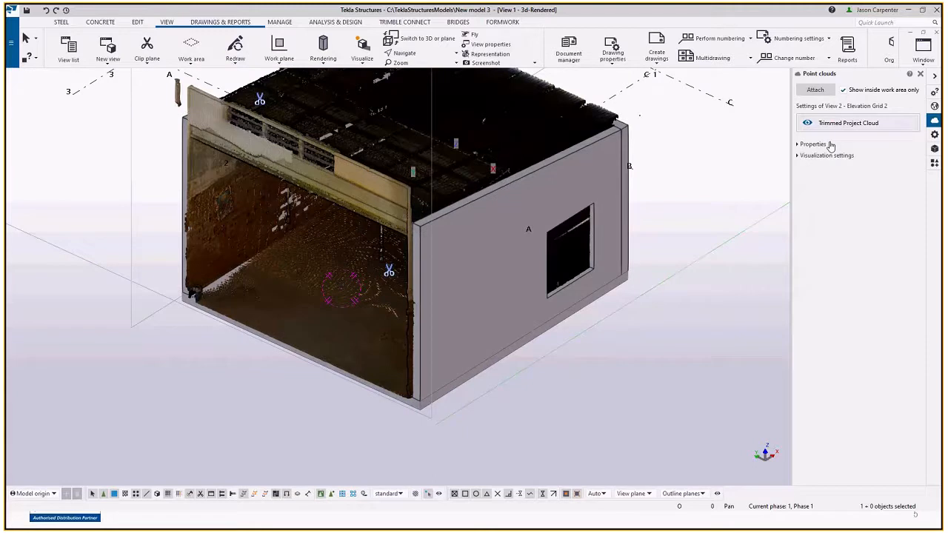
pyautogui.click(825, 155)
pyautogui.scroll(-2, 325, 287)
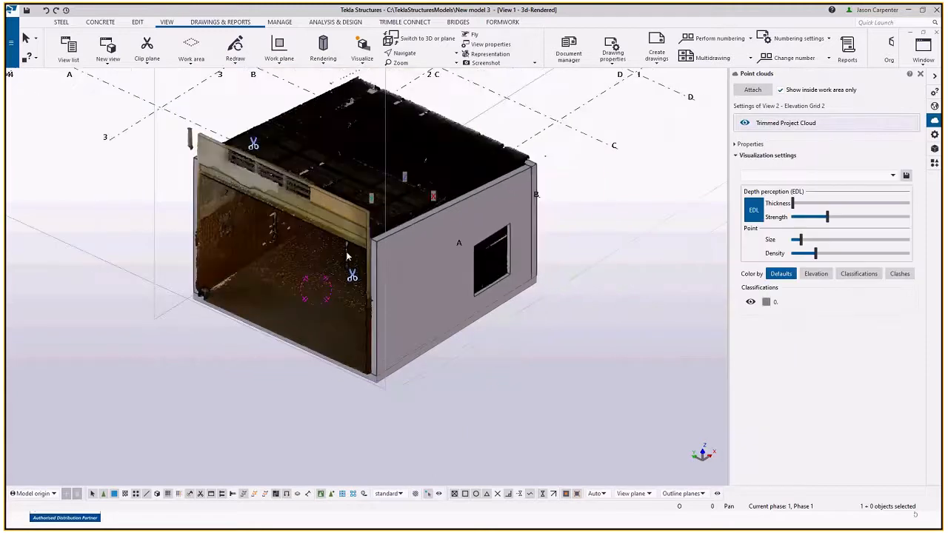
pyautogui.keyDown('ctrl'); pyautogui.moveTo(349, 254); pyautogui.dragTo(352, 229, button='middle'); pyautogui.keyUp('ctrl')
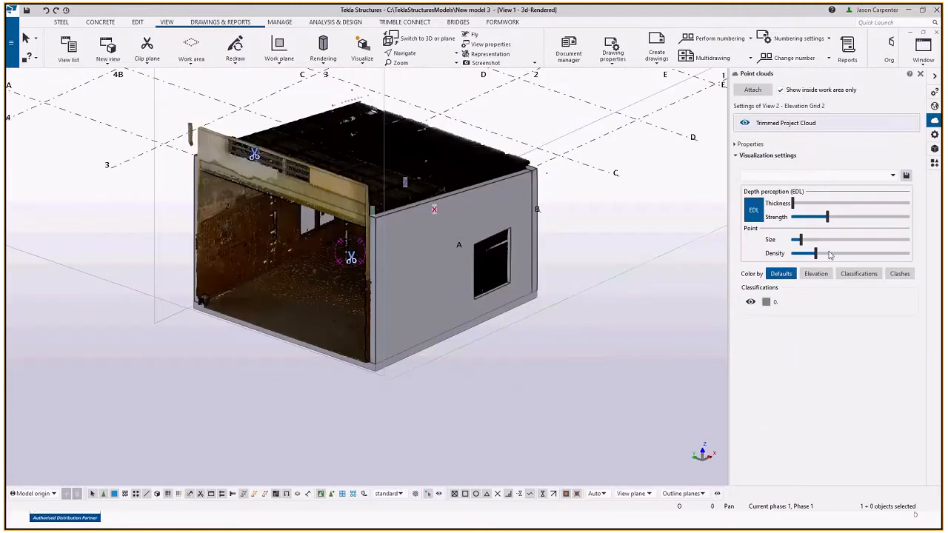
# - Try a high EDL thickness on the point cloud and reduce it to about one third of its range
pyautogui.click(846, 205)
pyautogui.click(868, 206)
pyautogui.scroll(2, 303, 257)
pyautogui.scroll(-1, 314, 256)
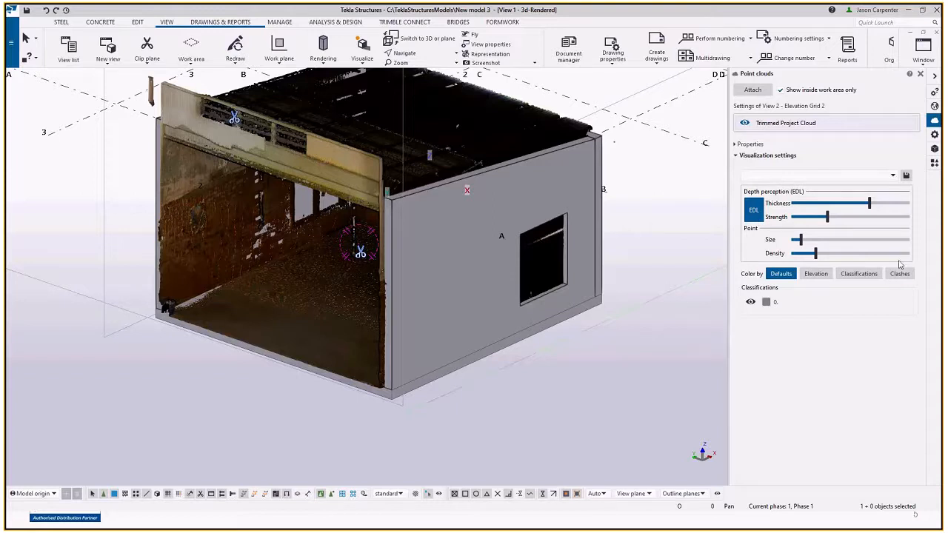
pyautogui.moveTo(868, 203); pyautogui.dragTo(831, 203)
pyautogui.scroll(2, 191, 288)
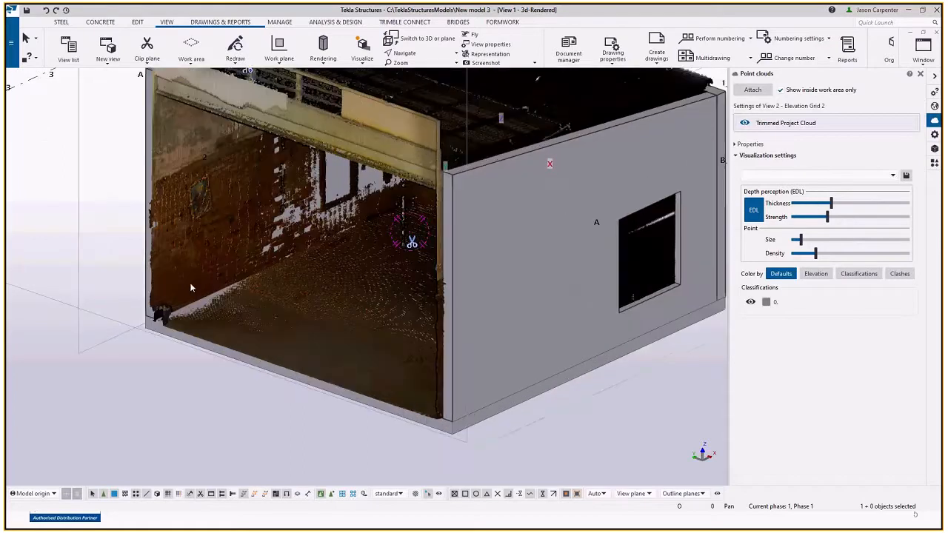
pyautogui.scroll(1, 191, 288)
pyautogui.keyDown('ctrl'); pyautogui.moveTo(244, 319); pyautogui.dragTo(315, 319, button='middle'); pyautogui.keyUp('ctrl')
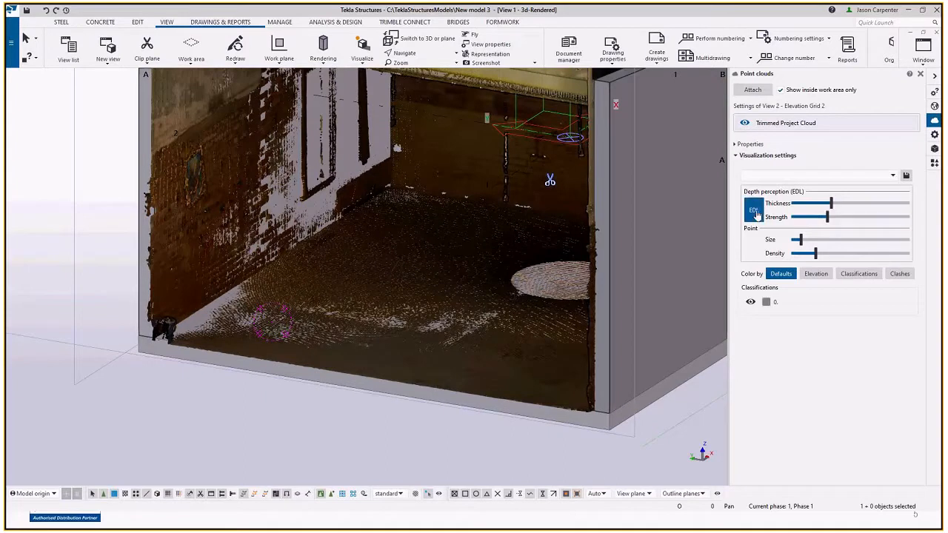
# - Lower the EDL strength to about one eighth of its range and raise the point size to about two thirds
pyautogui.click(799, 217)
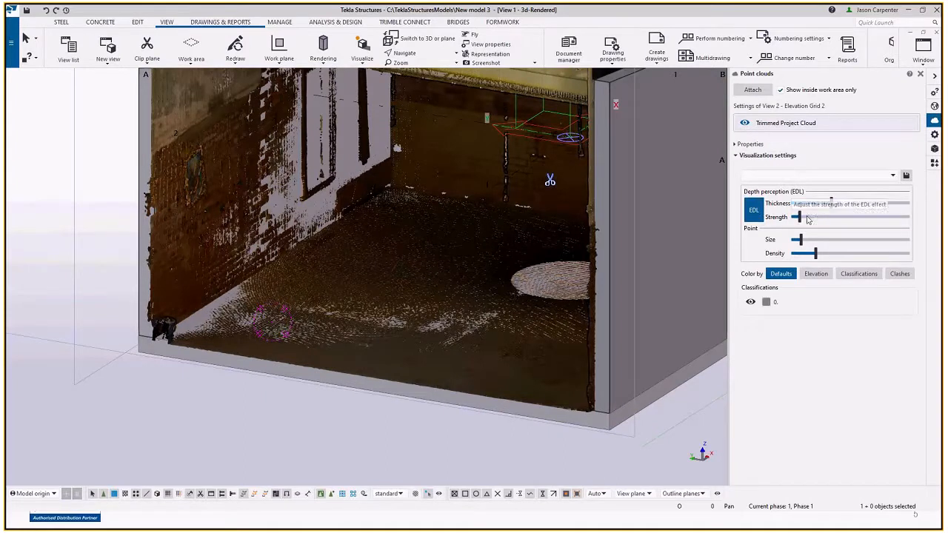
pyautogui.click(807, 216)
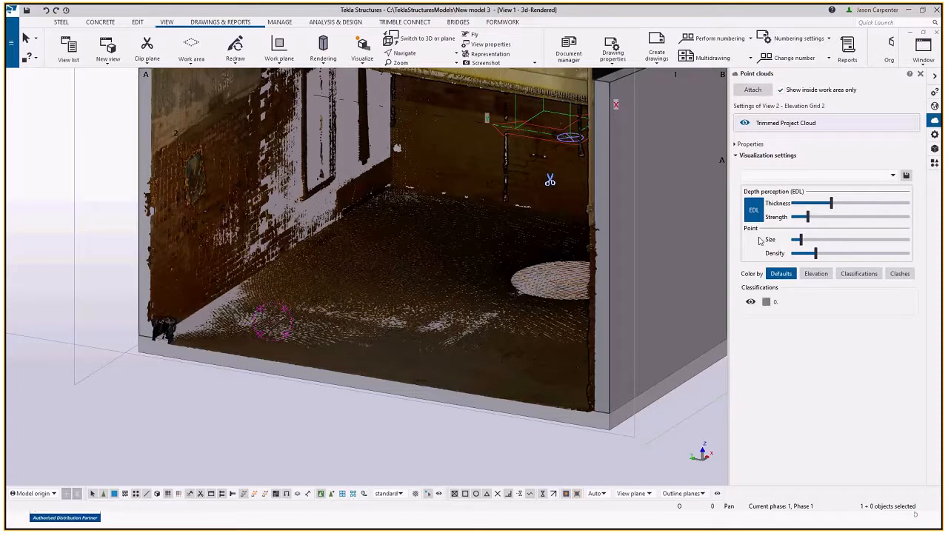
pyautogui.moveTo(799, 240); pyautogui.dragTo(866, 242)
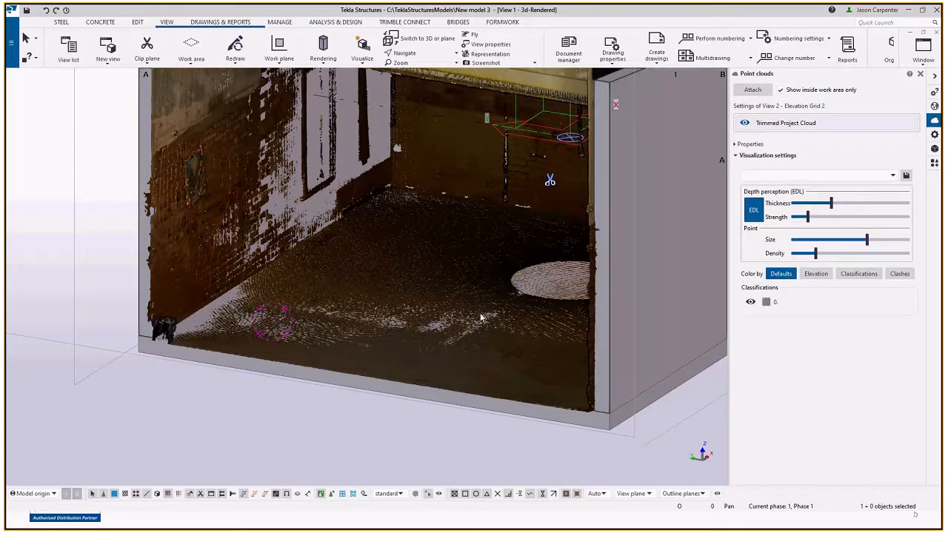
pyautogui.moveTo(563, 303); pyautogui.dragTo(535, 314, button='middle')
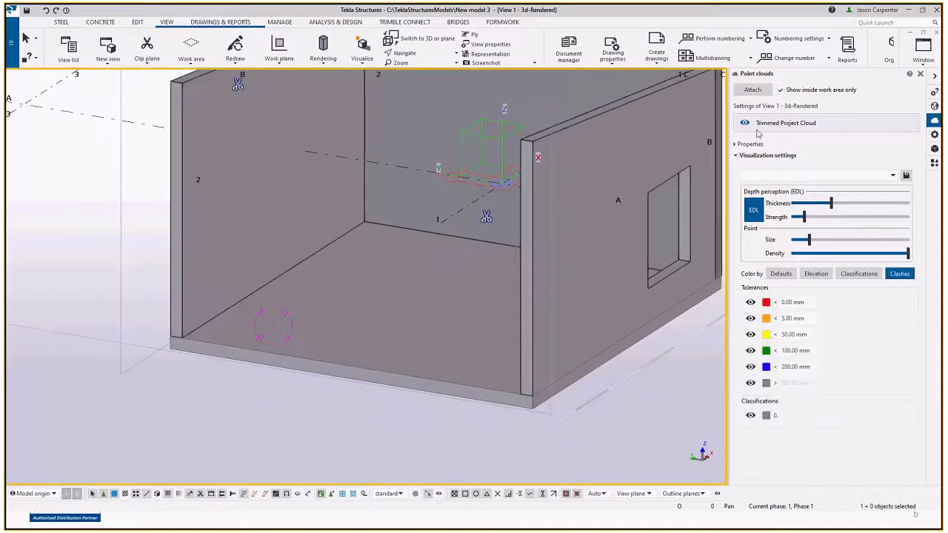
# - Try a much larger point size and a greater EDL thickness on the View 1 cloud, returning both to their previous settings
pyautogui.click(757, 130)
pyautogui.scroll(2, 522, 294)
pyautogui.moveTo(807, 240); pyautogui.dragTo(861, 238)
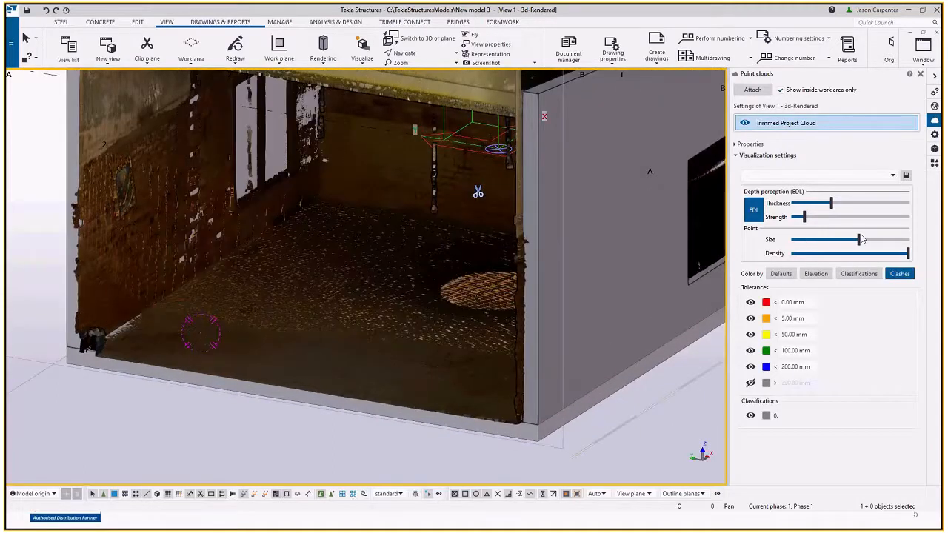
pyautogui.click(881, 239)
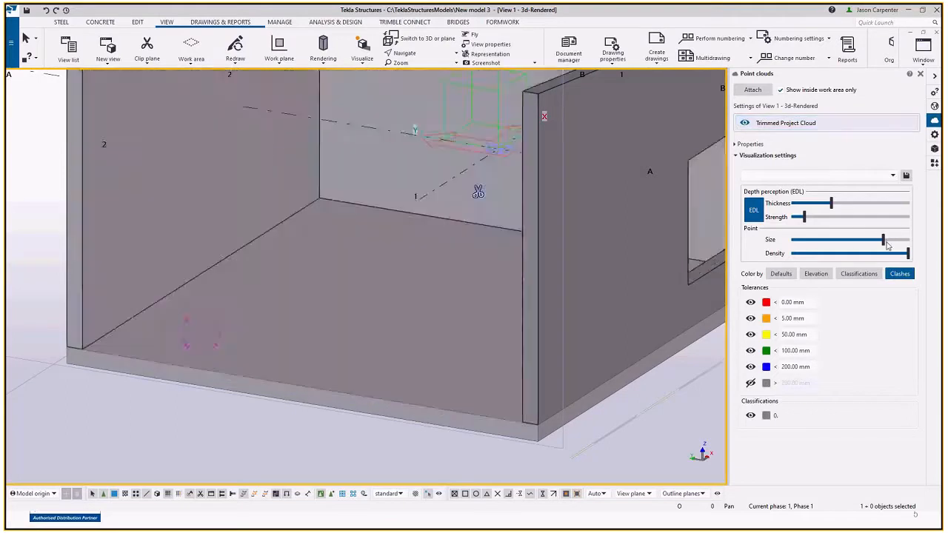
pyautogui.moveTo(884, 240); pyautogui.dragTo(808, 240)
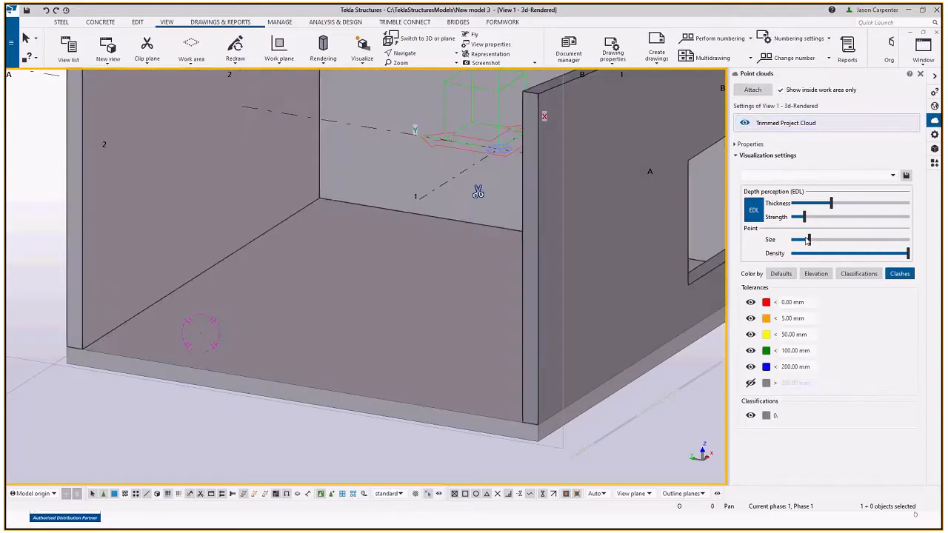
pyautogui.click(869, 203)
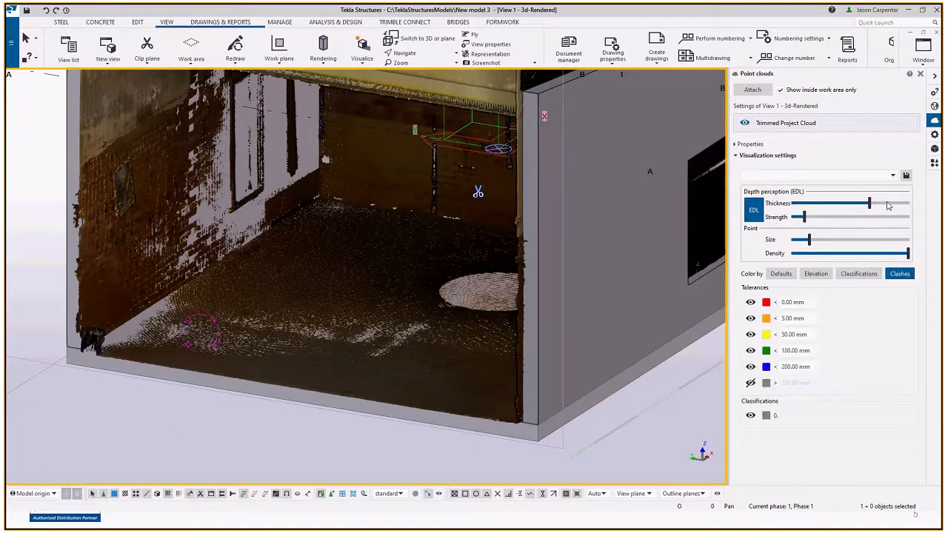
pyautogui.click(831, 204)
# - Colour the cloud by its defaults and set the point density to just under half of its range
pyautogui.click(788, 274)
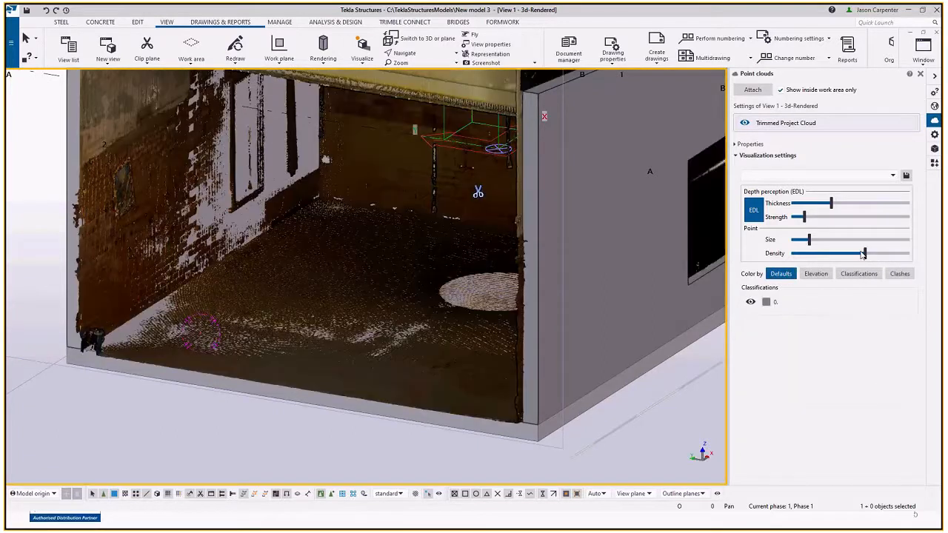
pyautogui.moveTo(863, 254); pyautogui.dragTo(826, 254)
pyautogui.click(810, 254)
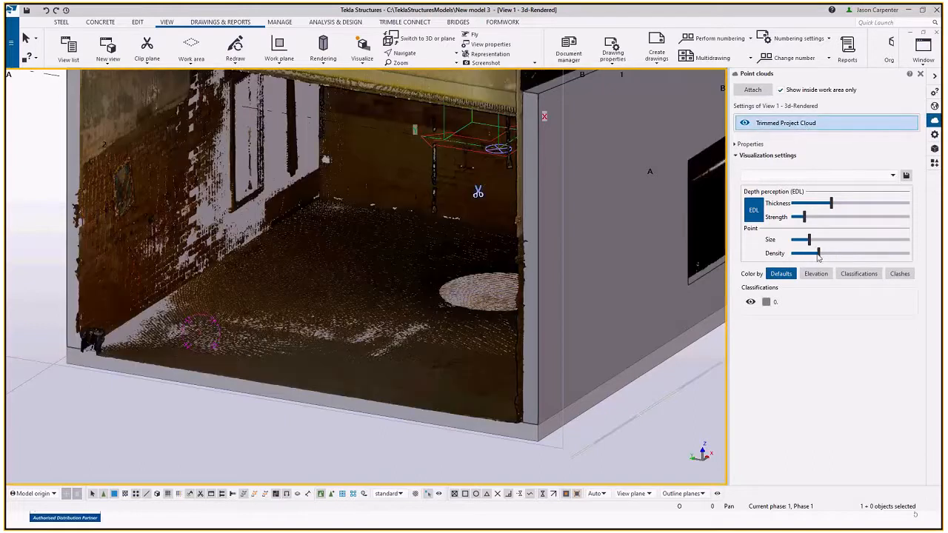
pyautogui.click(836, 254)
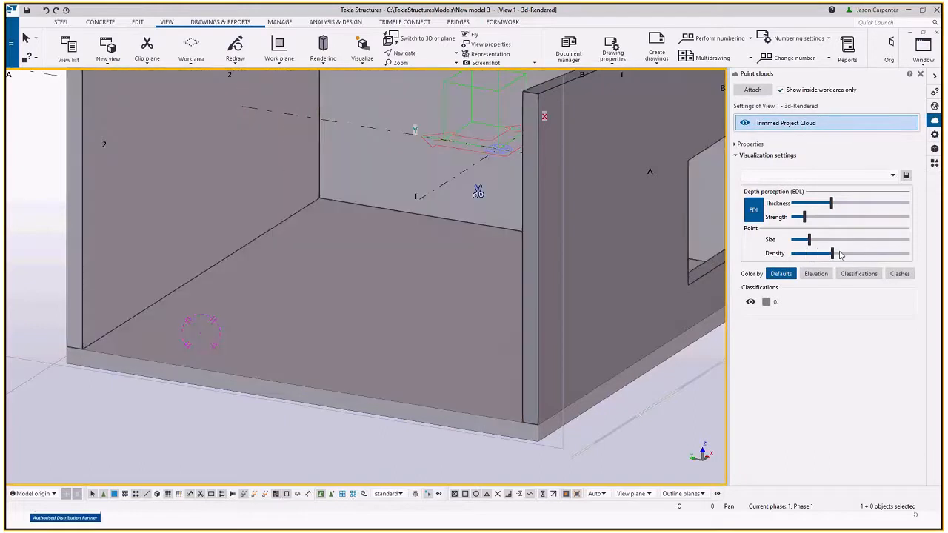
pyautogui.click(840, 254)
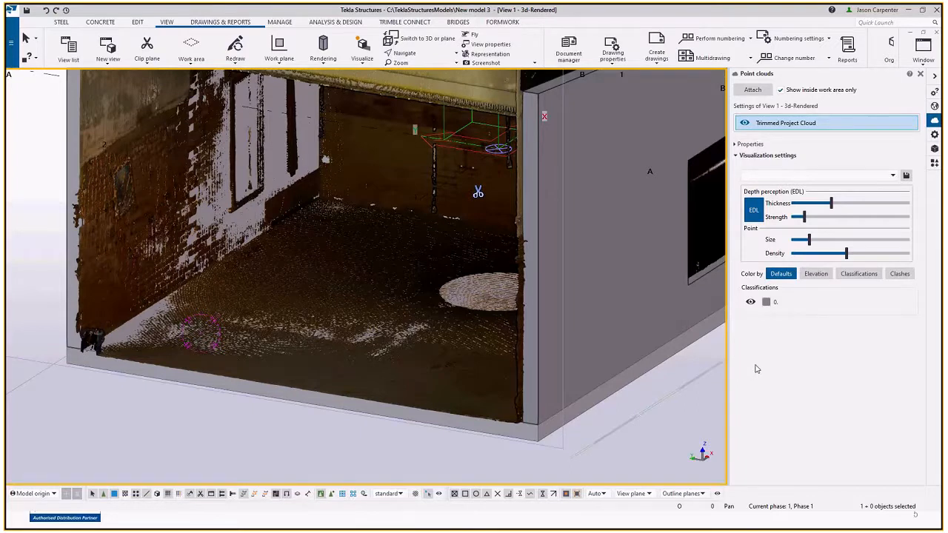
# - Colour the cloud by elevation with the top limit at 4110.08 mm and the bottom limit at -2839.40 mm
pyautogui.scroll(-3, 486, 310)
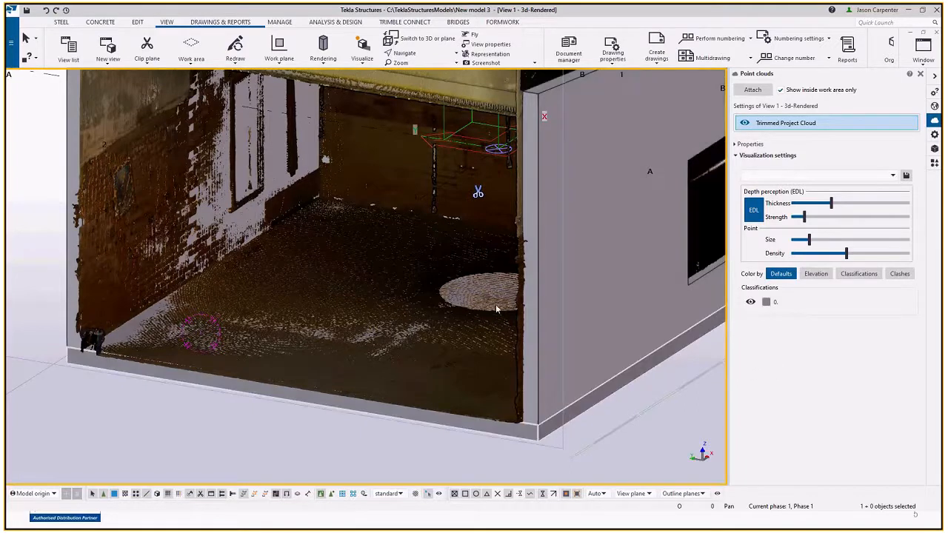
pyautogui.scroll(3, 485, 310)
pyautogui.click(813, 275)
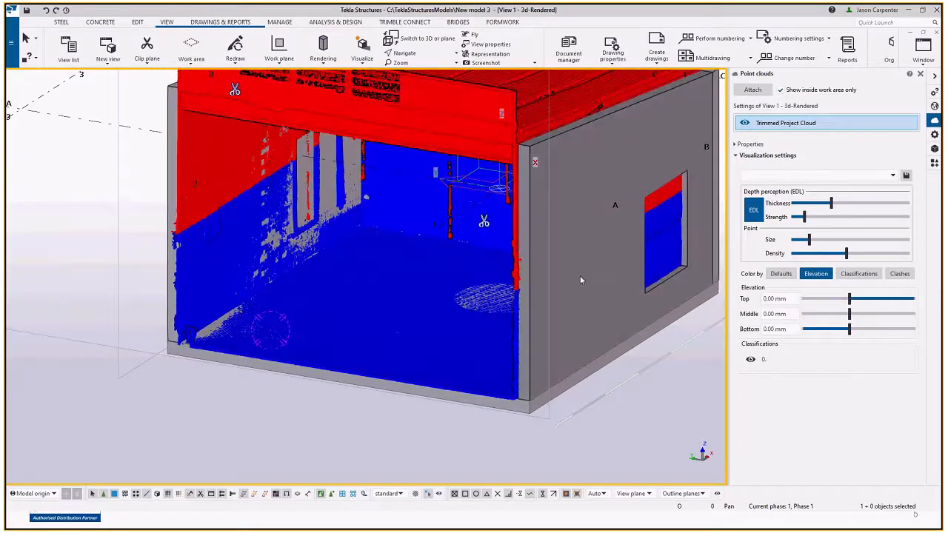
pyautogui.moveTo(579, 276); pyautogui.dragTo(571, 307, button='middle')
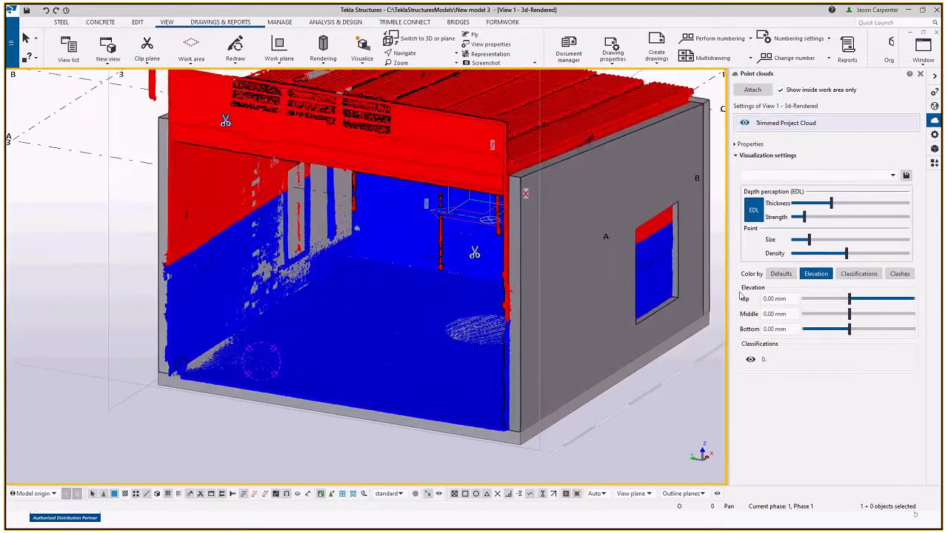
pyautogui.moveTo(850, 298); pyautogui.dragTo(917, 298)
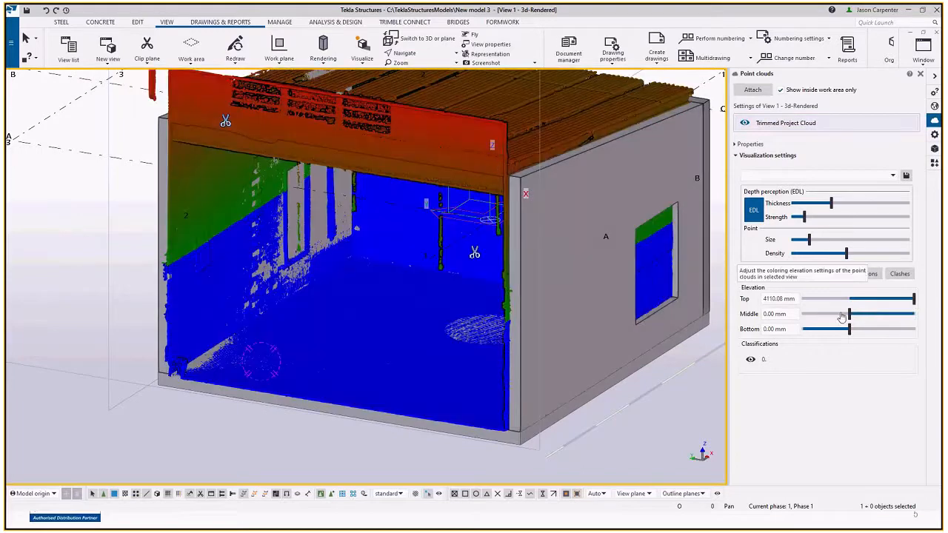
pyautogui.moveTo(831, 330); pyautogui.dragTo(804, 328)
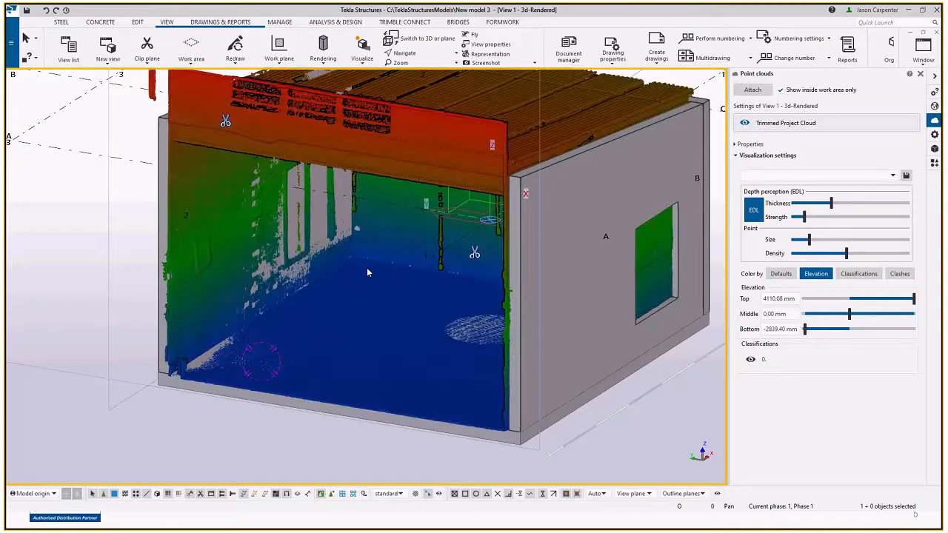
pyautogui.moveTo(366, 268)
pyautogui.keyDown('ctrl'); pyautogui.mouseDown(button='middle')
pyautogui.moveTo(373, 242)
pyautogui.moveTo(370, 266)
pyautogui.moveTo(385, 288)
pyautogui.moveTo(397, 277)
pyautogui.mouseUp(button='middle'); pyautogui.keyUp('ctrl')
# - Colour the cloud by classifications and set the colour of class 0 to red
pyautogui.click(857, 274)
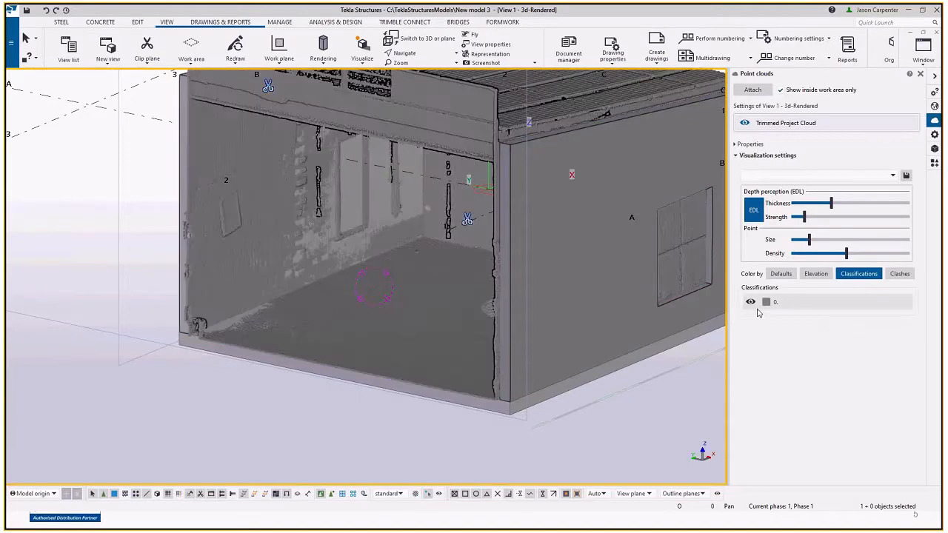
pyautogui.click(765, 302)
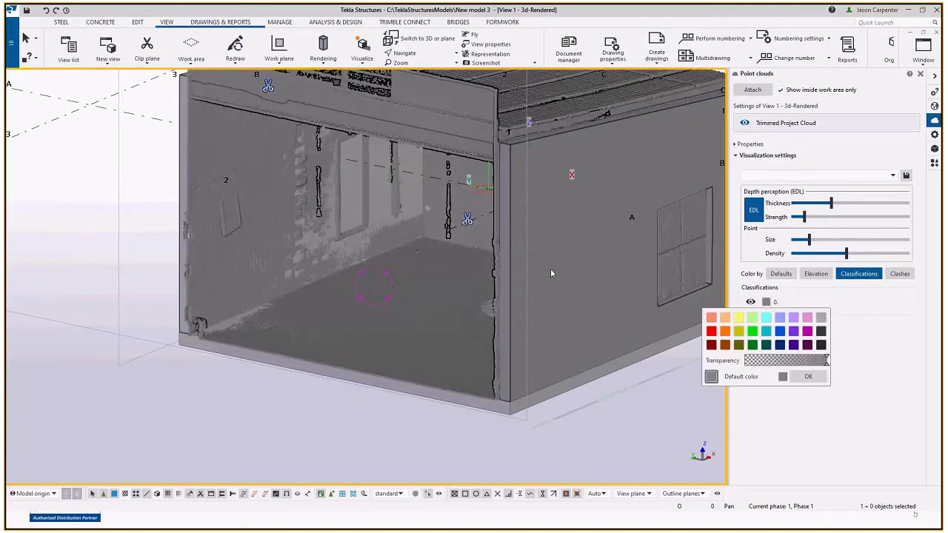
pyautogui.click(711, 331)
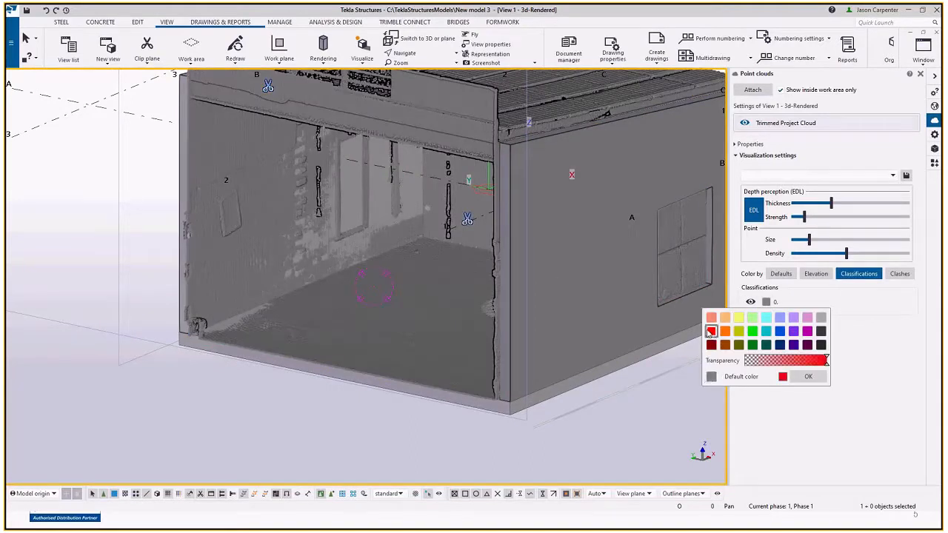
pyautogui.click(808, 376)
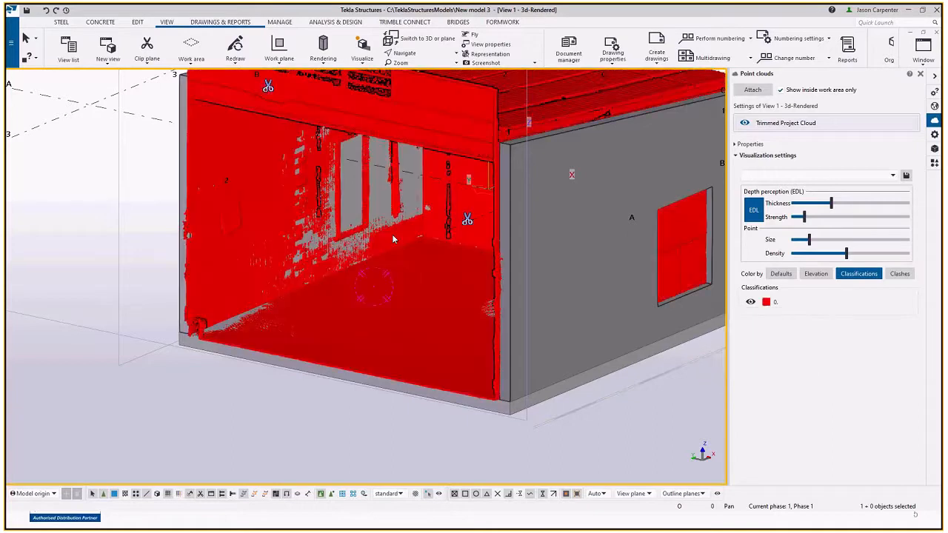
# - Examine the red classified cloud against the modelled walls and slab in both the plane view and the 3D view
pyautogui.scroll(-5, 320, 225)
pyautogui.scroll(6, 321, 224)
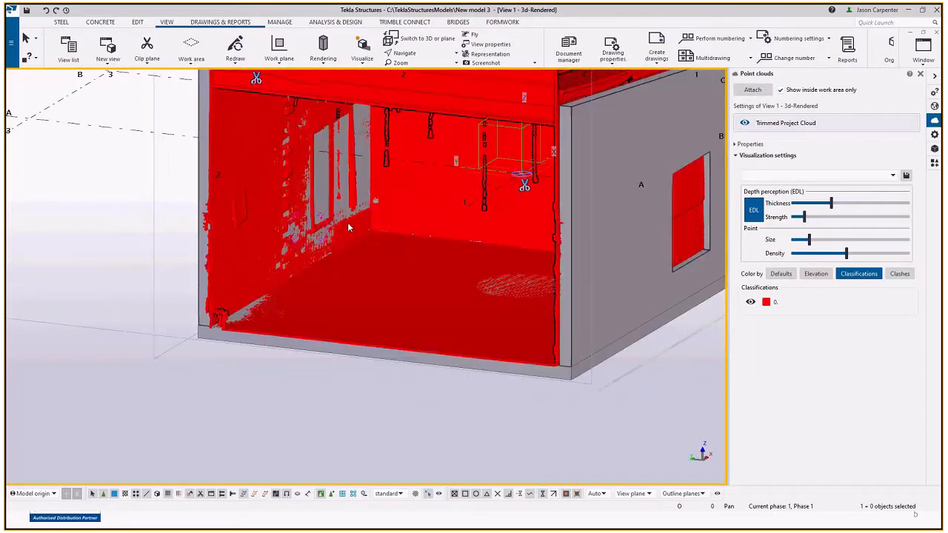
pyautogui.scroll(-1, 377, 244)
pyautogui.keyDown('ctrl'); pyautogui.moveTo(397, 230); pyautogui.dragTo(376, 246, button='middle'); pyautogui.keyUp('ctrl')
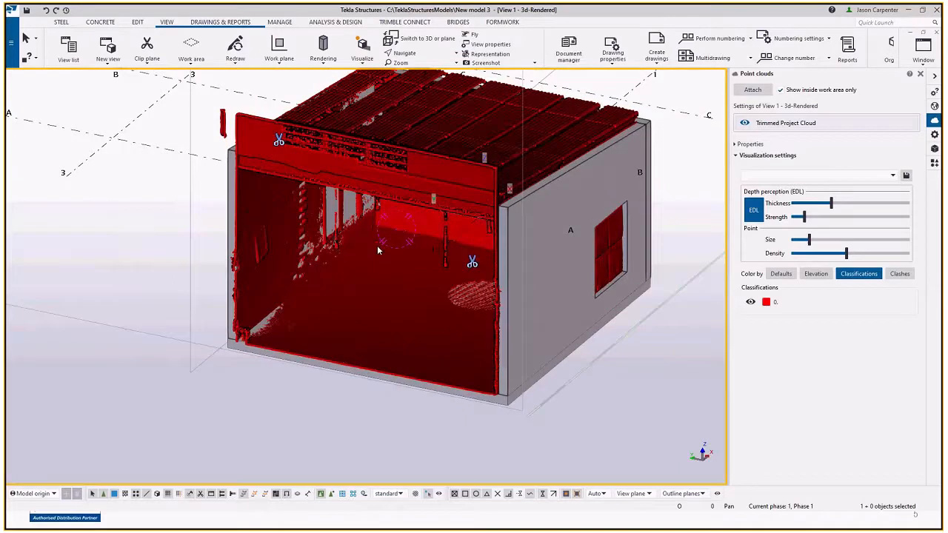
pyautogui.hotkey('ctrl', 'p')
pyautogui.scroll(2, 291, 294)
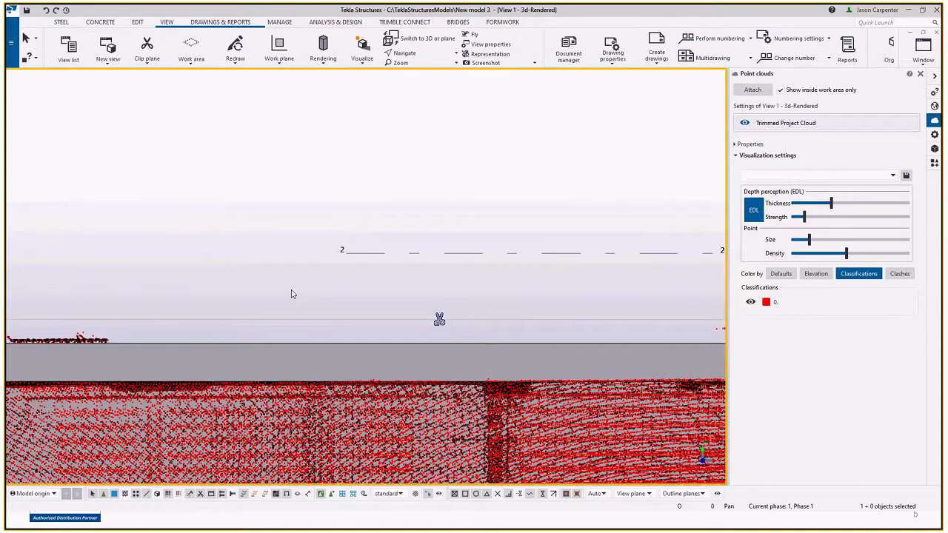
pyautogui.scroll(-3, 291, 294)
pyautogui.hotkey('ctrl', 'p')
pyautogui.scroll(-1, 392, 359)
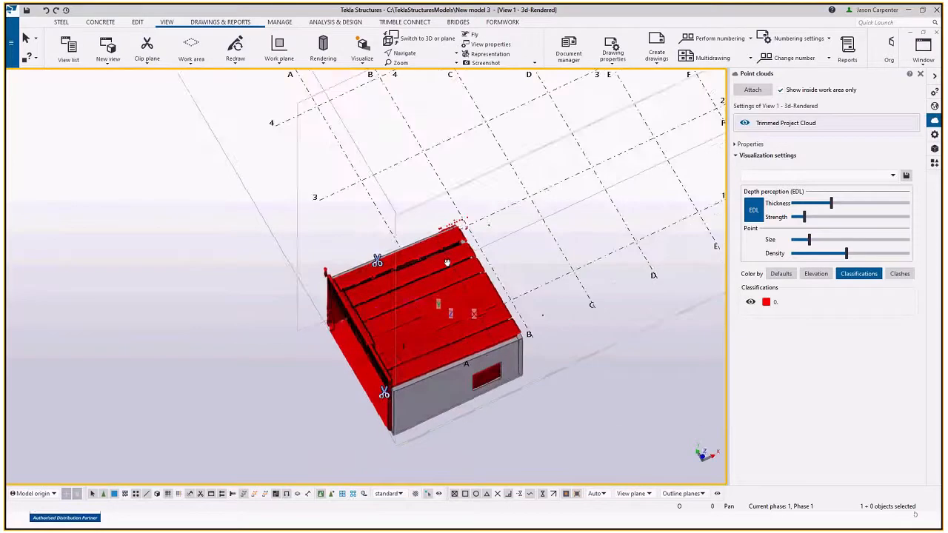
pyautogui.scroll(3, 399, 344)
pyautogui.scroll(1, 399, 344)
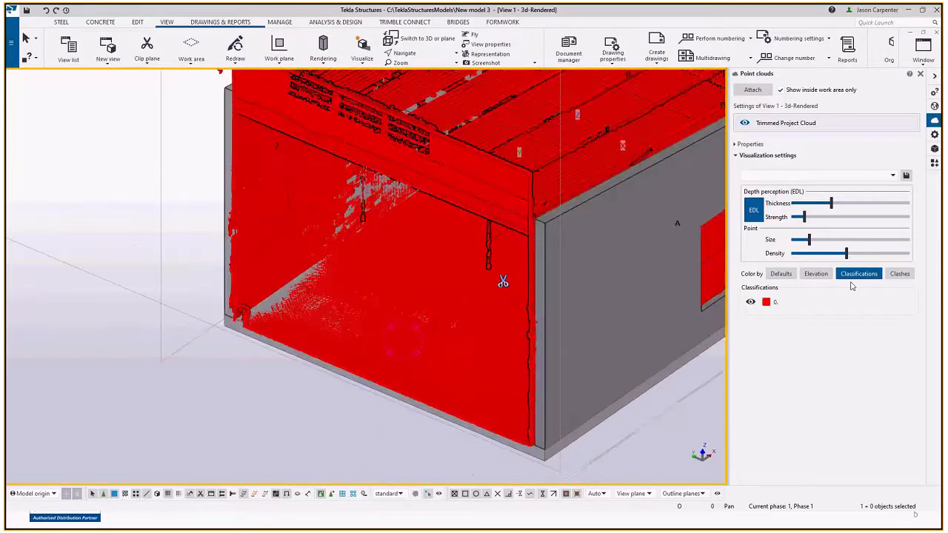
# - Try a slightly smaller point size on the red cloud and return it to its previous setting
pyautogui.moveTo(807, 241); pyautogui.dragTo(803, 242)
pyautogui.click(810, 240)
pyautogui.moveTo(537, 293); pyautogui.dragTo(439, 291, button='middle')
pyautogui.scroll(-2, 439, 291)
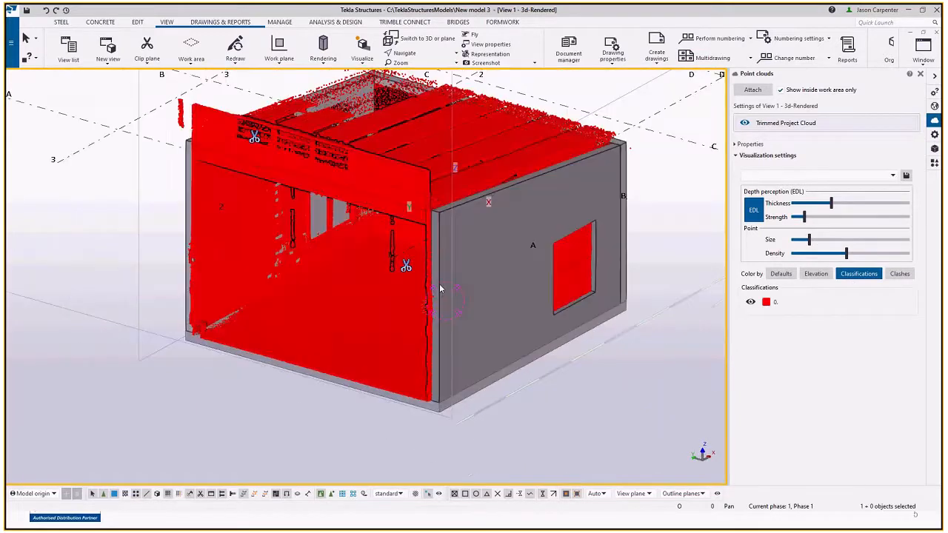
pyautogui.scroll(-2, 439, 291)
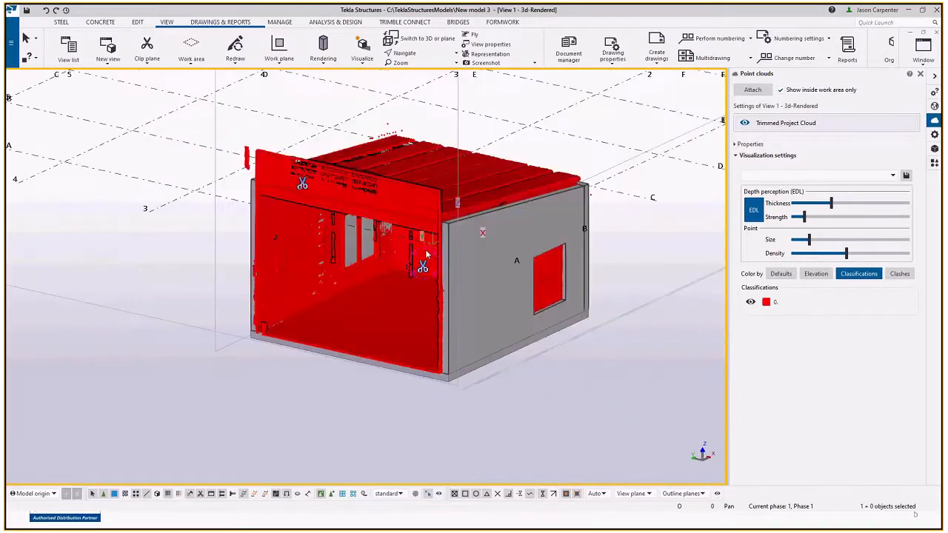
# - Load the standard visualization settings and colour the cloud by clashes
pyautogui.click(901, 274)
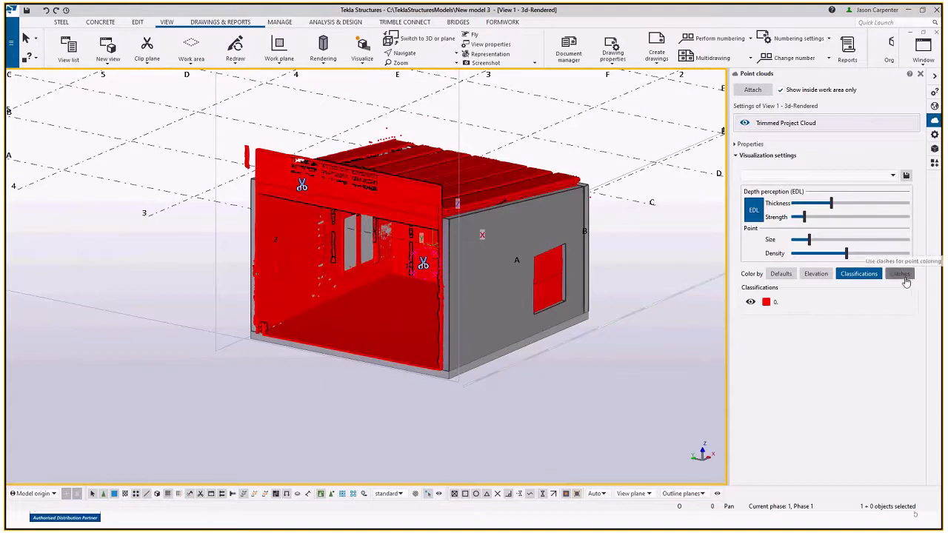
pyautogui.click(859, 176)
pyautogui.click(846, 188)
pyautogui.click(899, 274)
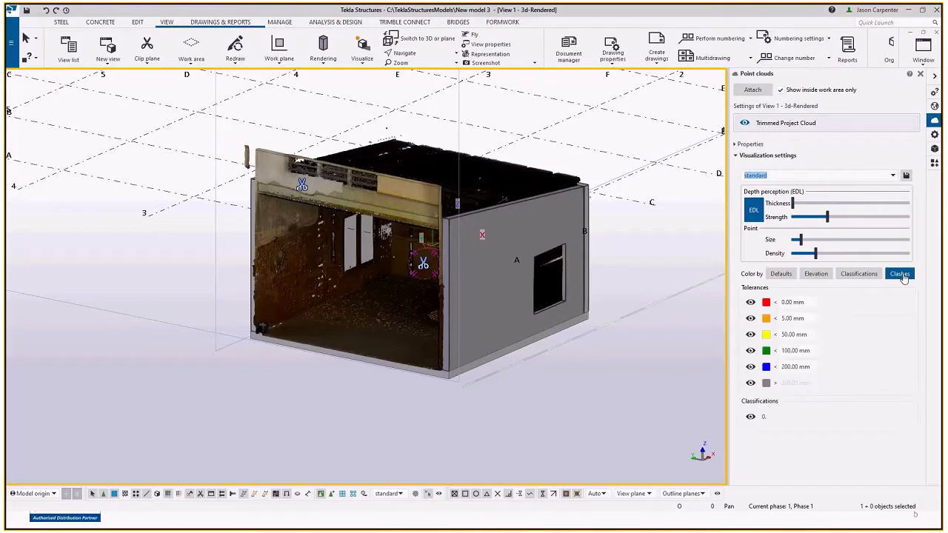
pyautogui.keyDown('ctrl'); pyautogui.moveTo(394, 280); pyautogui.dragTo(400, 281, button='middle'); pyautogui.keyUp('ctrl')
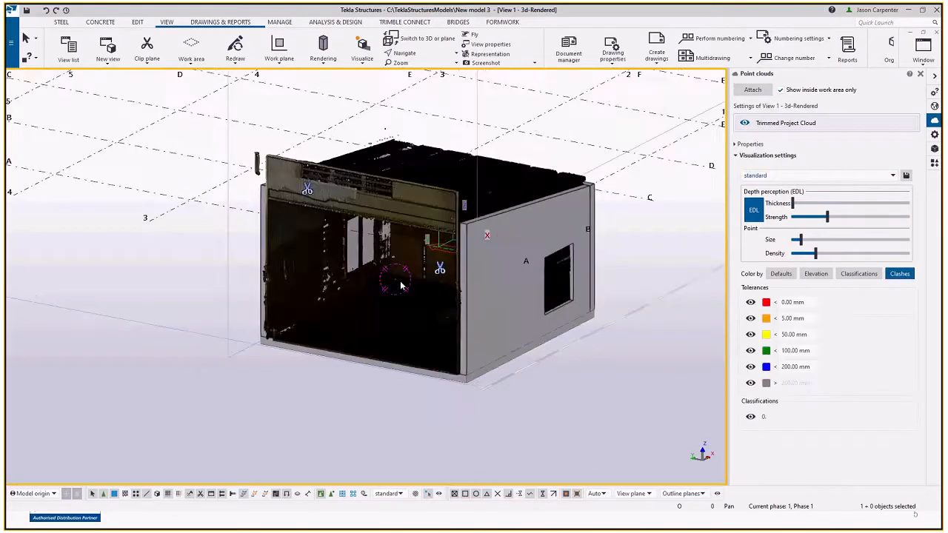
pyautogui.scroll(2, 402, 283)
pyautogui.scroll(-2, 521, 238)
pyautogui.moveTo(439, 233); pyautogui.dragTo(385, 206, button='middle')
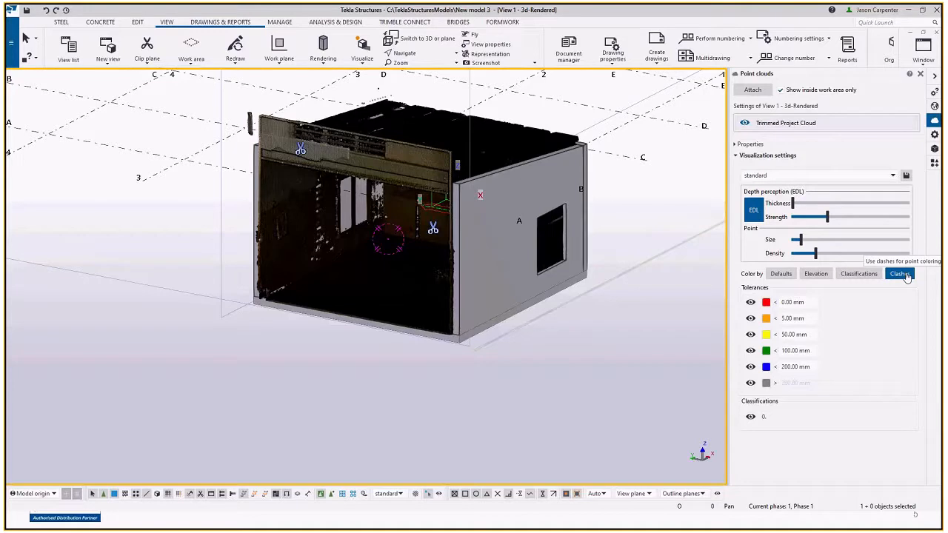
# - Try hiding the points of the 0.00 mm clash tolerance and show them again
pyautogui.click(765, 302)
pyautogui.click(799, 302)
pyautogui.click(750, 302)
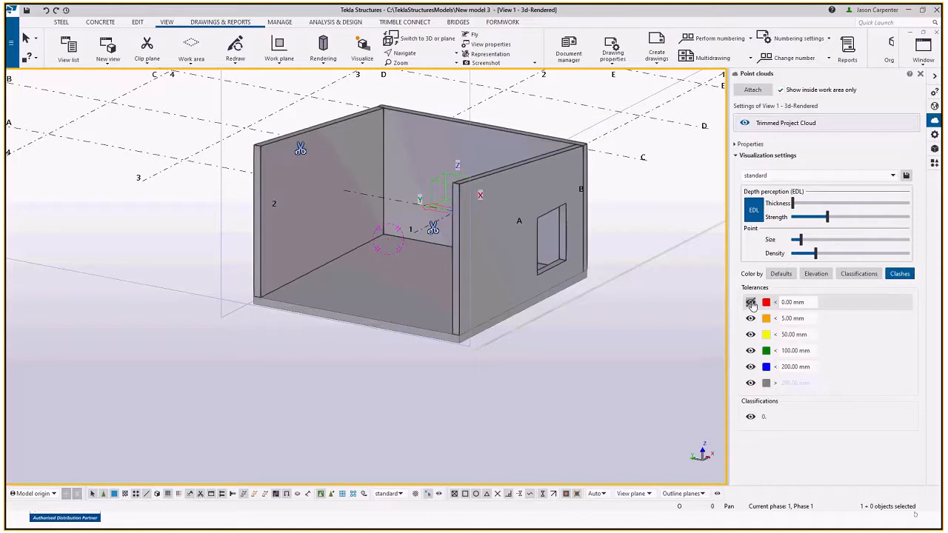
pyautogui.click(750, 302)
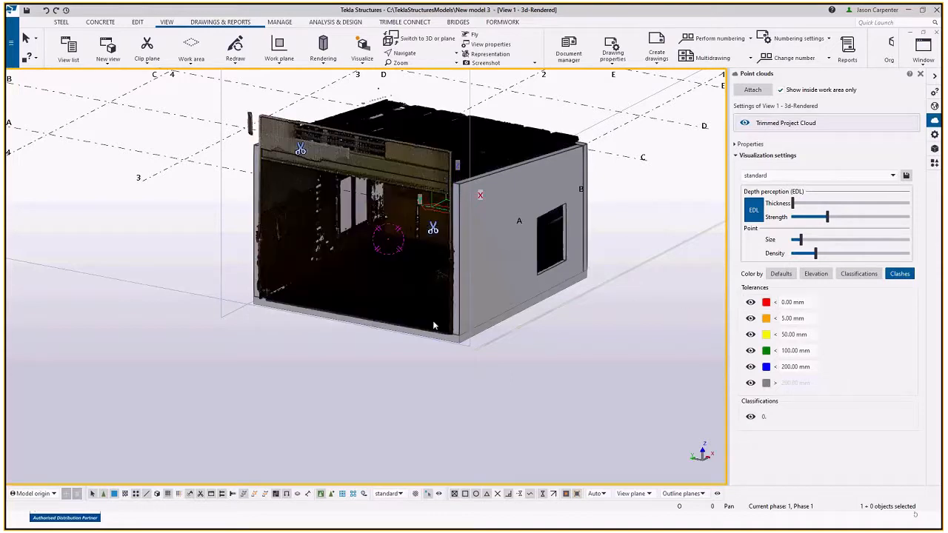
# - Select the floor slab to show its clash colouring and hide the cloud points beyond the 200.00 mm tolerance
pyautogui.click(418, 338)
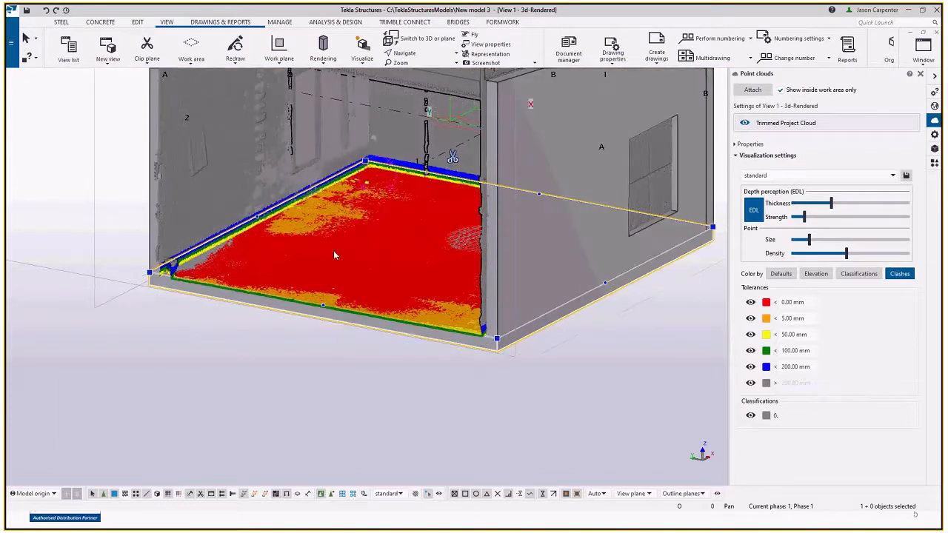
pyautogui.keyDown('ctrl'); pyautogui.moveTo(347, 253); pyautogui.dragTo(380, 294, button='middle'); pyautogui.keyUp('ctrl')
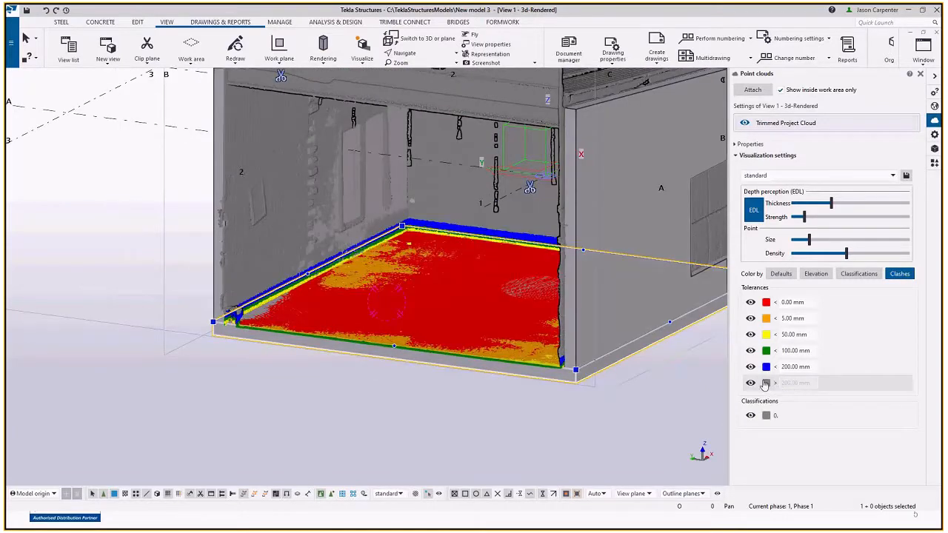
pyautogui.click(766, 383)
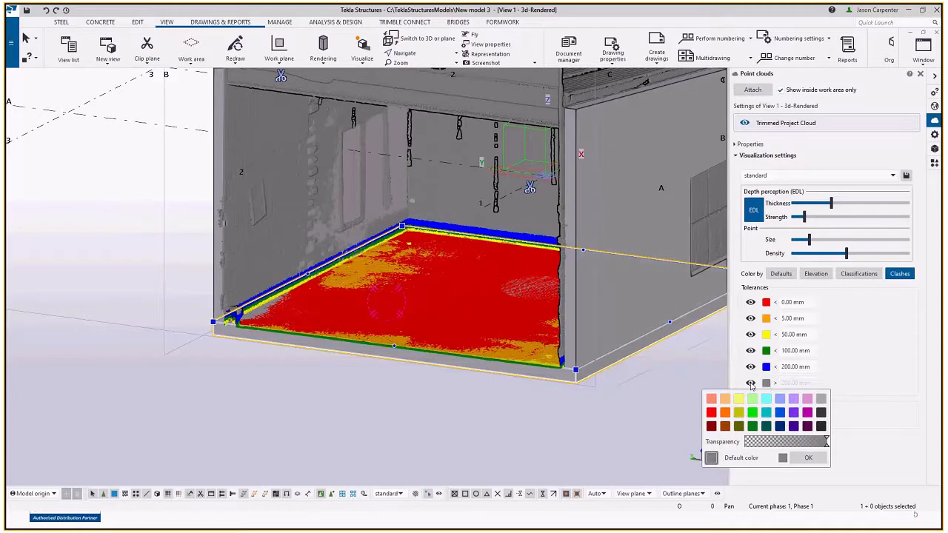
pyautogui.click(750, 383)
# - Select individual walls one after another and examine the clash colouring of the cloud along each
pyautogui.scroll(-3, 444, 281)
pyautogui.moveTo(451, 281)
pyautogui.keyDown('ctrl'); pyautogui.mouseDown(button='middle')
pyautogui.moveTo(453, 244)
pyautogui.moveTo(455, 276)
pyautogui.moveTo(453, 265)
pyautogui.moveTo(285, 192)
pyautogui.moveTo(242, 195)
pyautogui.moveTo(355, 213)
pyautogui.mouseUp(button='middle'); pyautogui.keyUp('ctrl')
pyautogui.scroll(2, 290, 201)
pyautogui.scroll(-2, 355, 213)
pyautogui.click(518, 215)
pyautogui.moveTo(587, 219); pyautogui.dragTo(539, 251, button='middle')
pyautogui.click(433, 242)
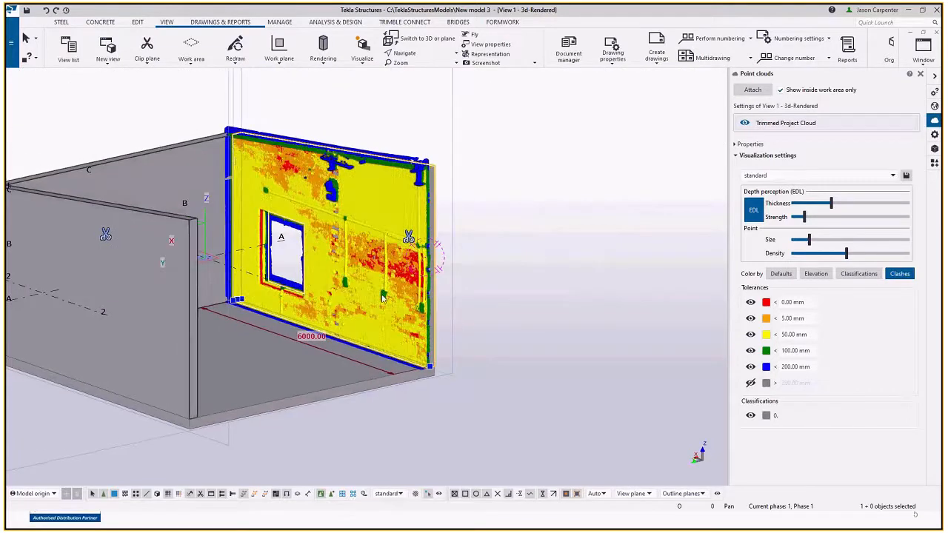
pyautogui.keyDown('ctrl'); pyautogui.moveTo(379, 299); pyautogui.dragTo(377, 252, button='middle'); pyautogui.keyUp('ctrl')
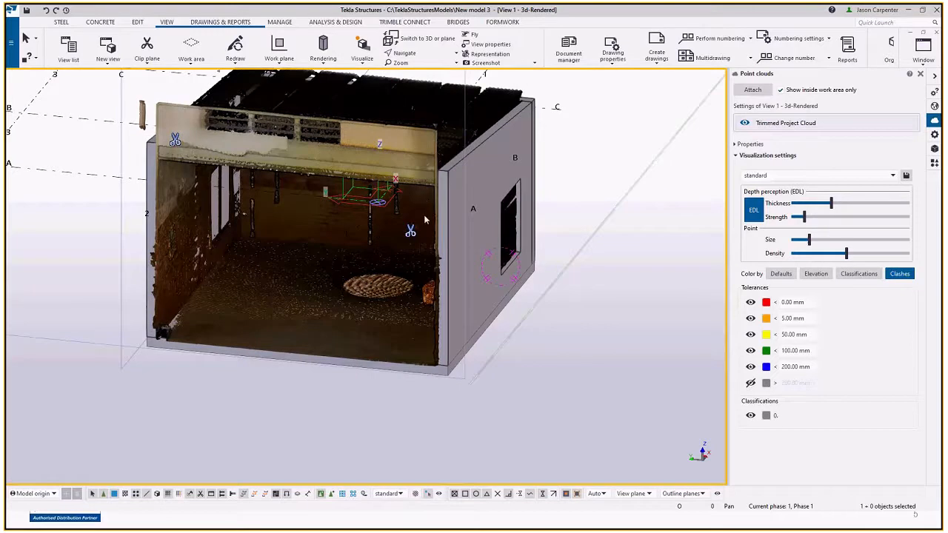
# - Load the QA Install Check visualization settings for the cloud
pyautogui.keyDown('ctrl'); pyautogui.moveTo(424, 219); pyautogui.dragTo(462, 246, button='middle'); pyautogui.keyUp('ctrl')
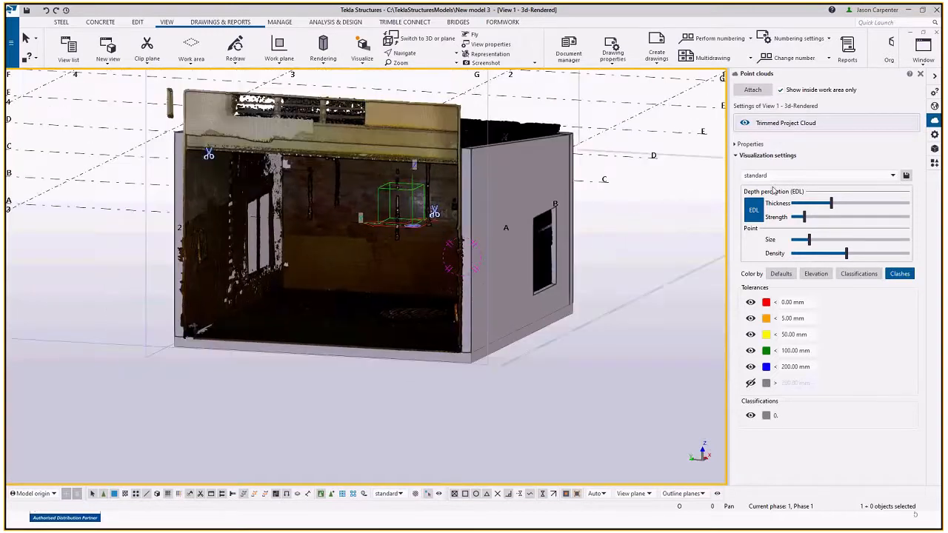
pyautogui.click(789, 178)
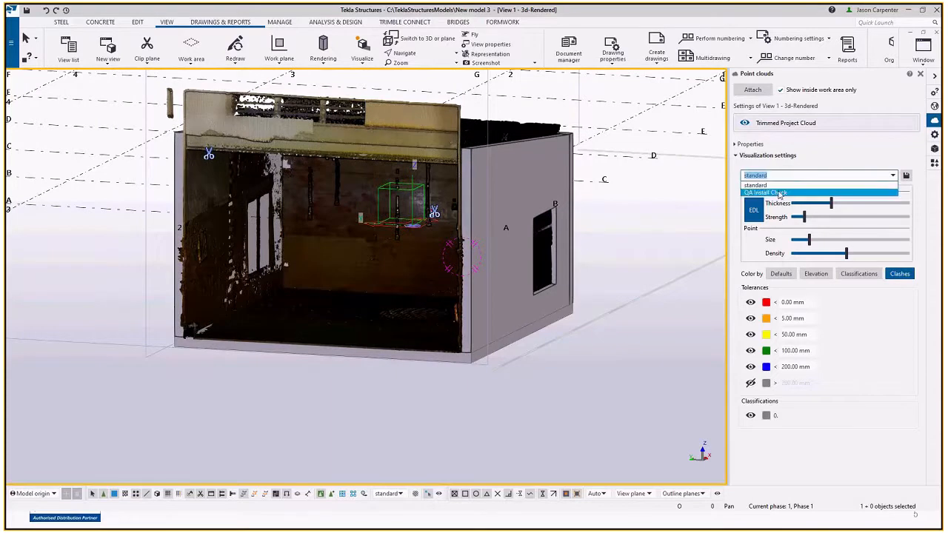
pyautogui.click(764, 192)
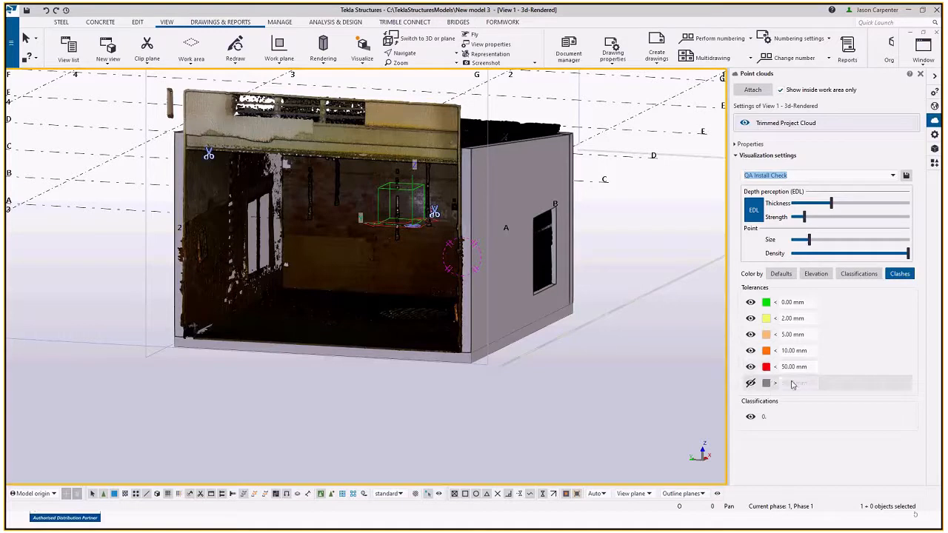
# - Set the clash colour of the 2.00 mm tolerance to light green
pyautogui.click(767, 319)
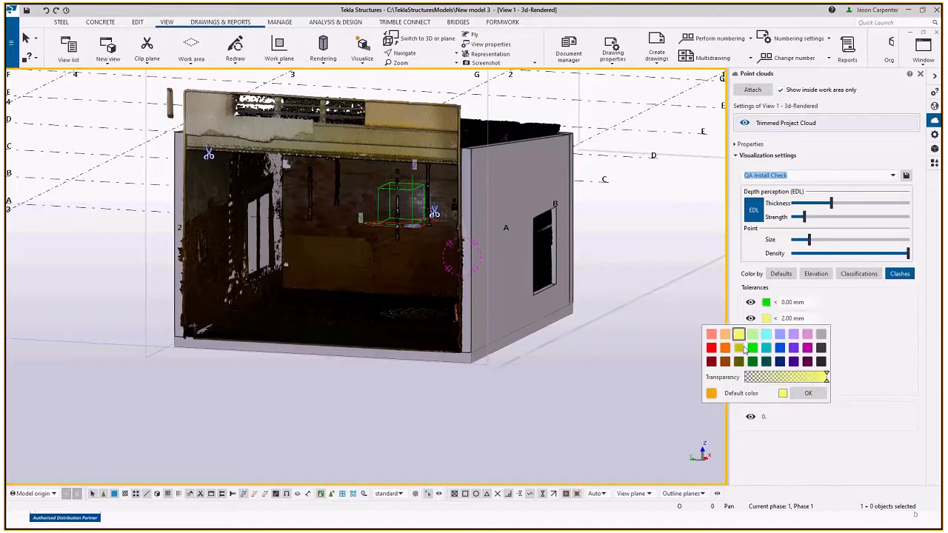
pyautogui.click(752, 334)
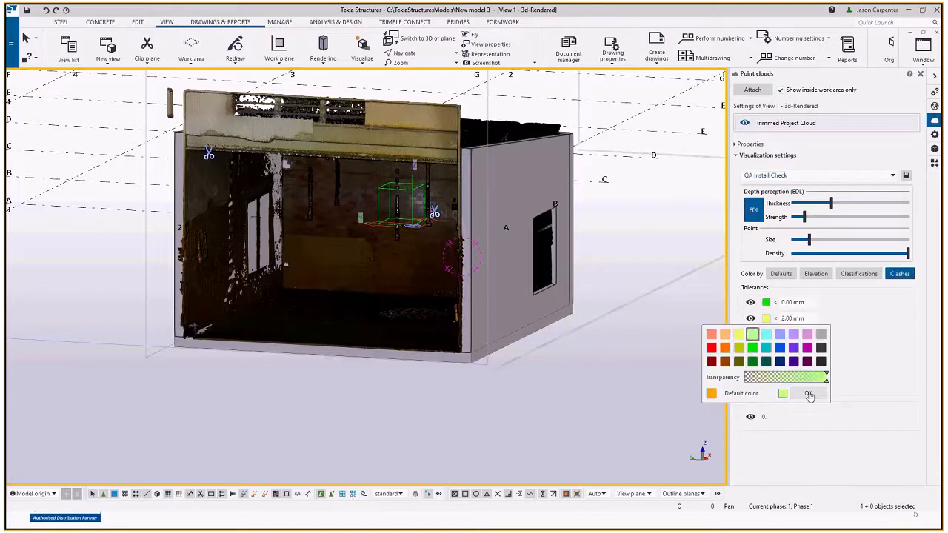
pyautogui.click(808, 393)
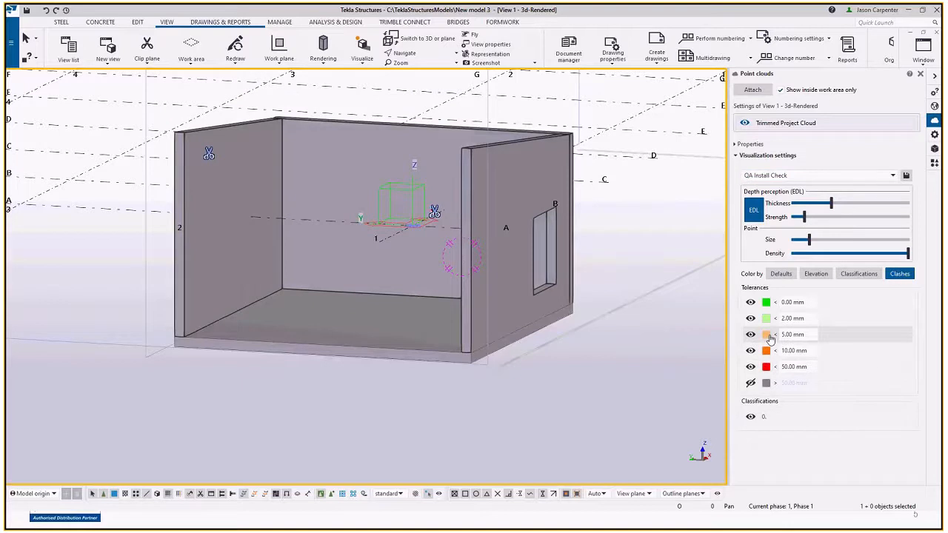
# - Set the clash colour of the 5.00 mm tolerance to light yellow and keep orange for the 10.00 mm tolerance
pyautogui.click(767, 334)
pyautogui.click(738, 350)
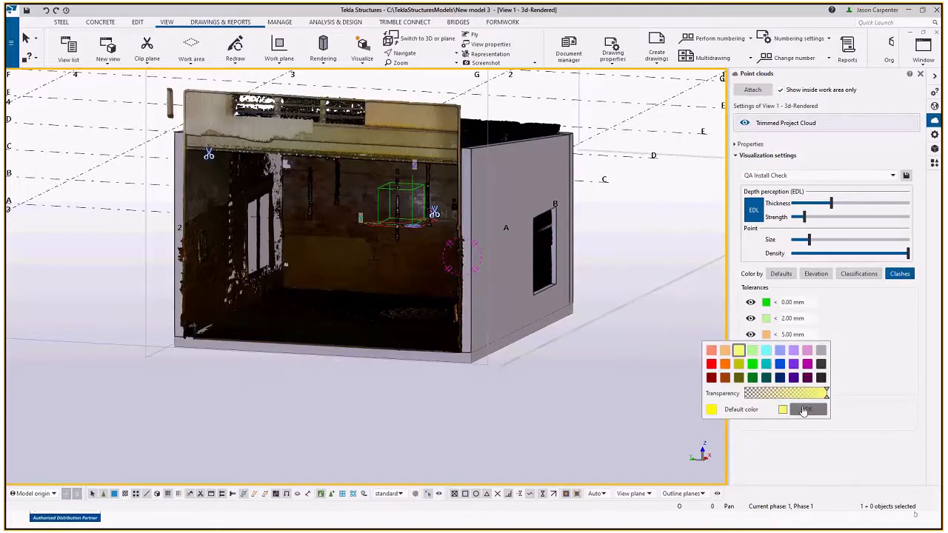
pyautogui.click(806, 409)
pyautogui.click(767, 354)
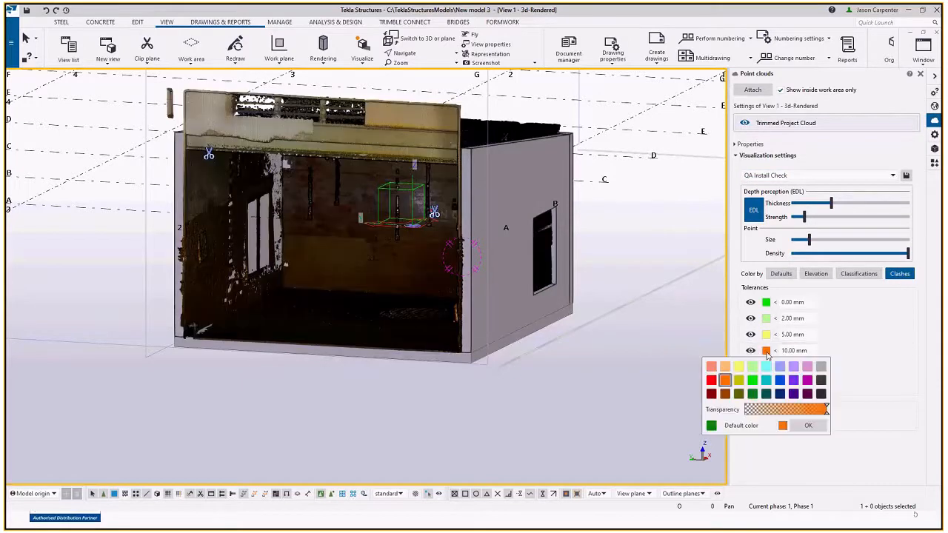
pyautogui.click(726, 381)
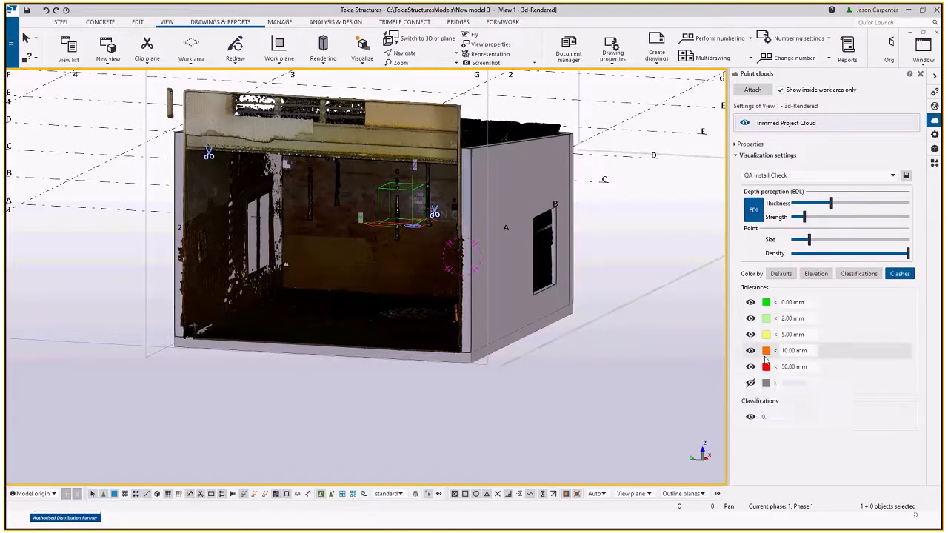
pyautogui.click(766, 334)
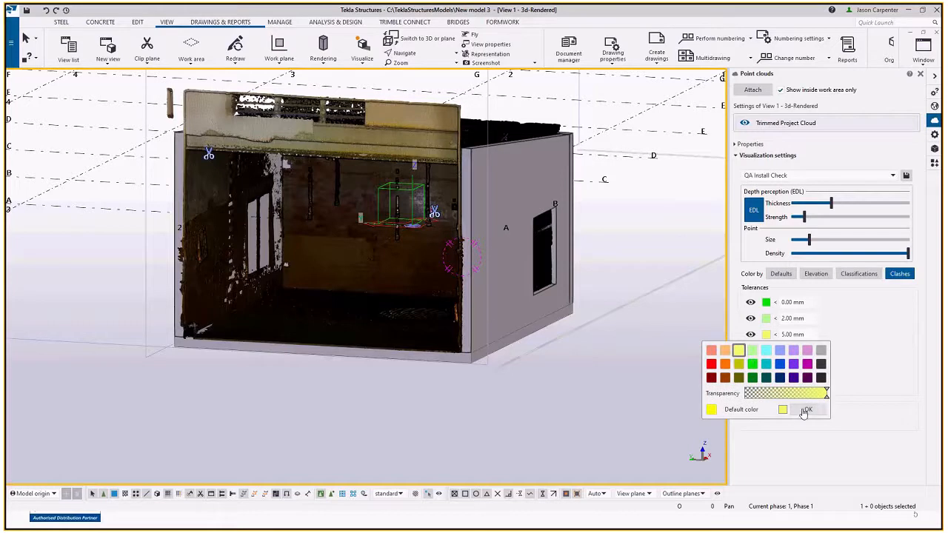
pyautogui.click(807, 408)
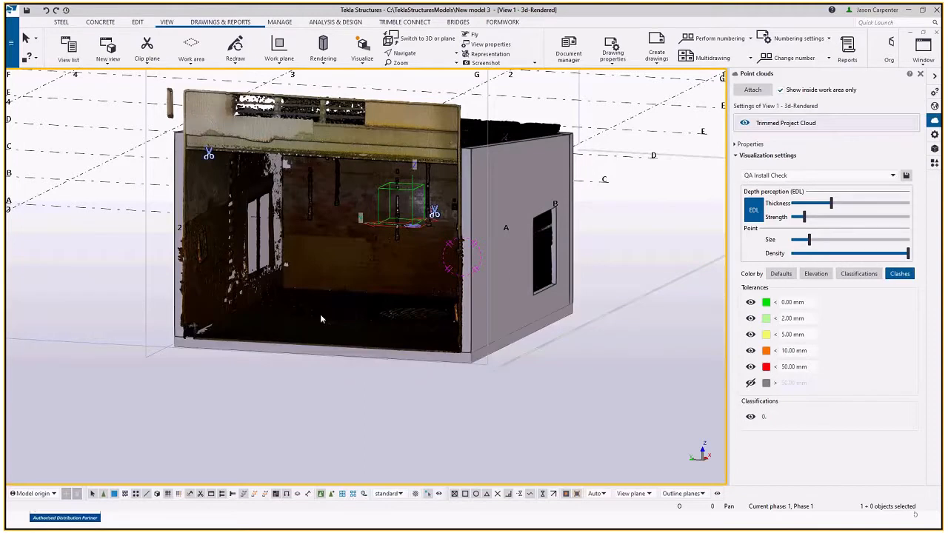
# - Select the floor slab and examine its deviations from the cloud with the QA Install Check colours
pyautogui.scroll(-2, 320, 317)
pyautogui.click(319, 356)
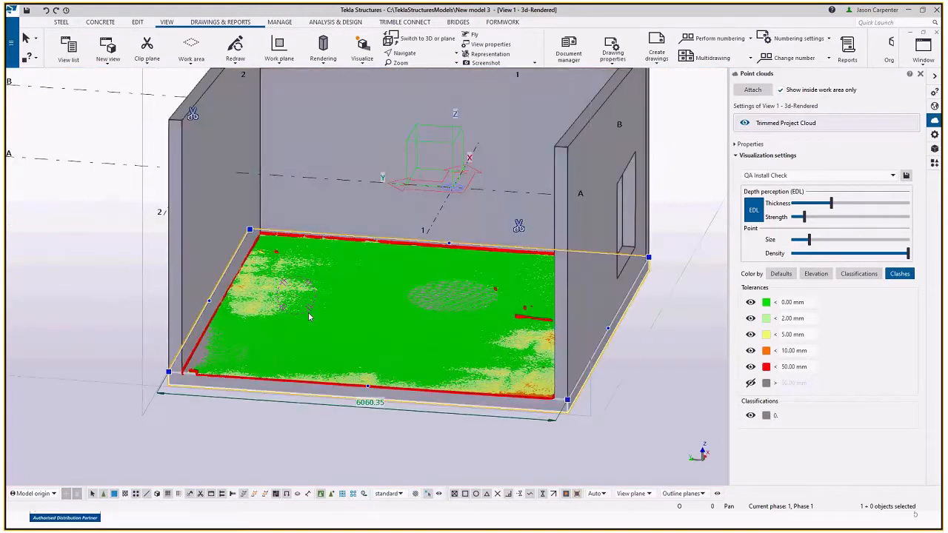
pyautogui.keyDown('ctrl'); pyautogui.moveTo(309, 313); pyautogui.dragTo(462, 345, button='middle'); pyautogui.keyUp('ctrl')
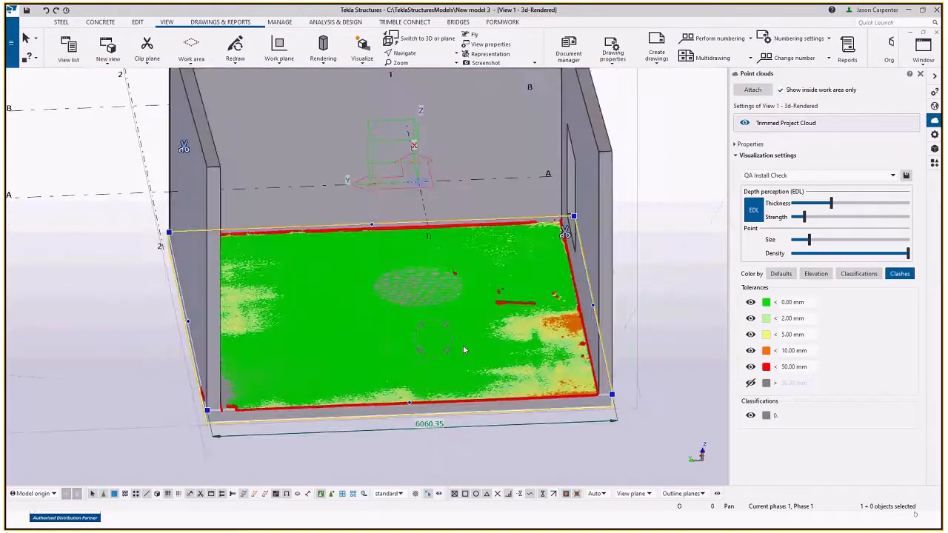
# - Examine the clash colours across the whole floor slab, both close up and from further away
pyautogui.scroll(2, 501, 365)
pyautogui.moveTo(501, 369)
pyautogui.keyDown('ctrl'); pyautogui.mouseDown(button='middle')
pyautogui.moveTo(469, 345)
pyautogui.moveTo(477, 369)
pyautogui.moveTo(453, 324)
pyautogui.moveTo(562, 311)
pyautogui.mouseUp(button='middle'); pyautogui.keyUp('ctrl')
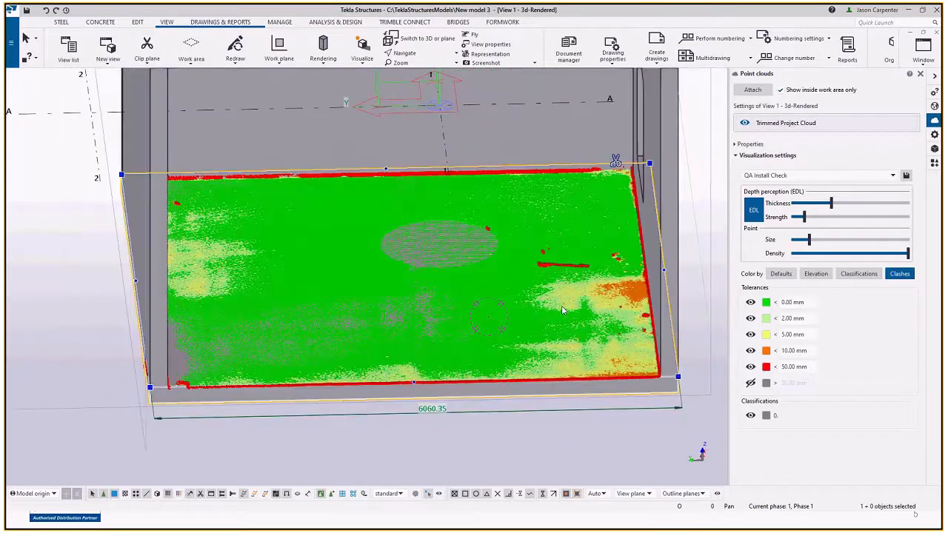
pyautogui.scroll(2, 561, 311)
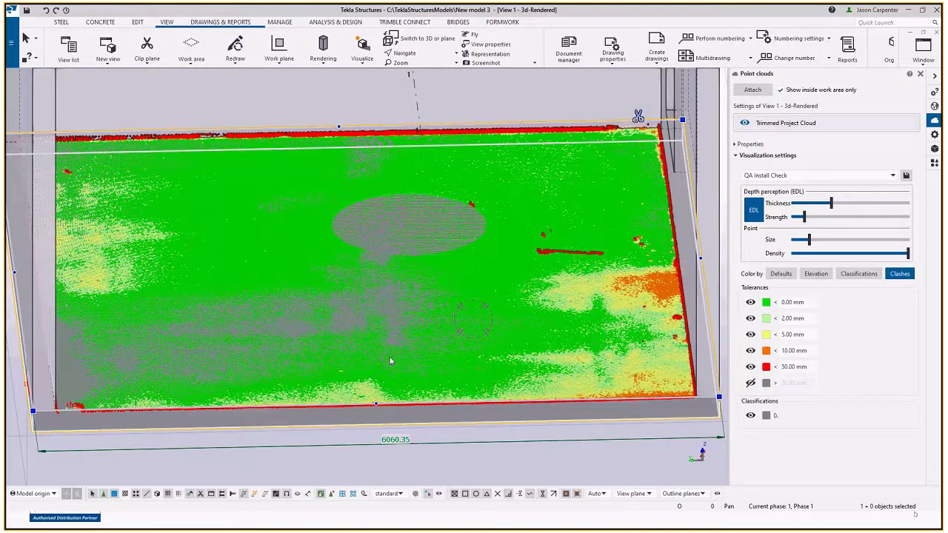
pyautogui.scroll(-3, 474, 363)
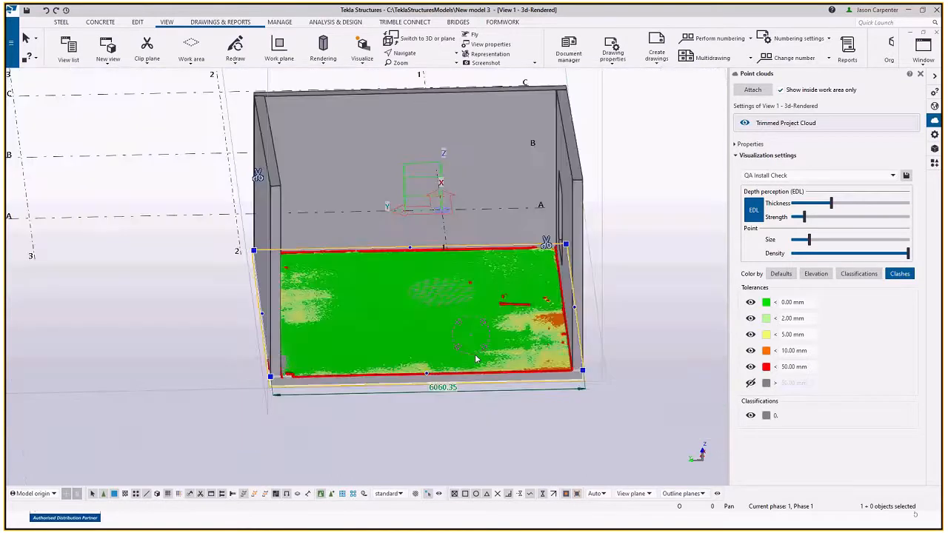
pyautogui.scroll(6, 502, 400)
pyautogui.scroll(-5, 510, 401)
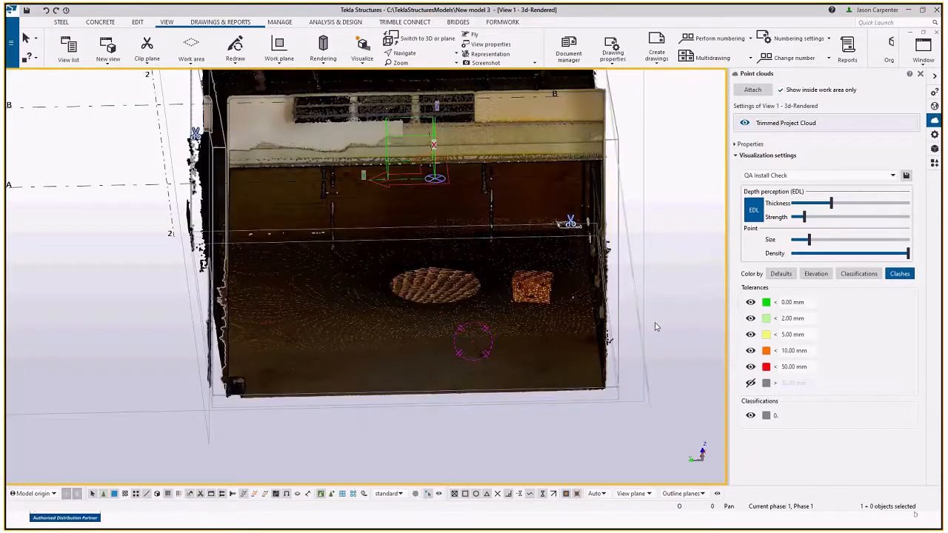
# - Reselect the floor slab with the parts shown as wireframe and examine the deviations near its grid line 2 end
pyautogui.click(503, 405)
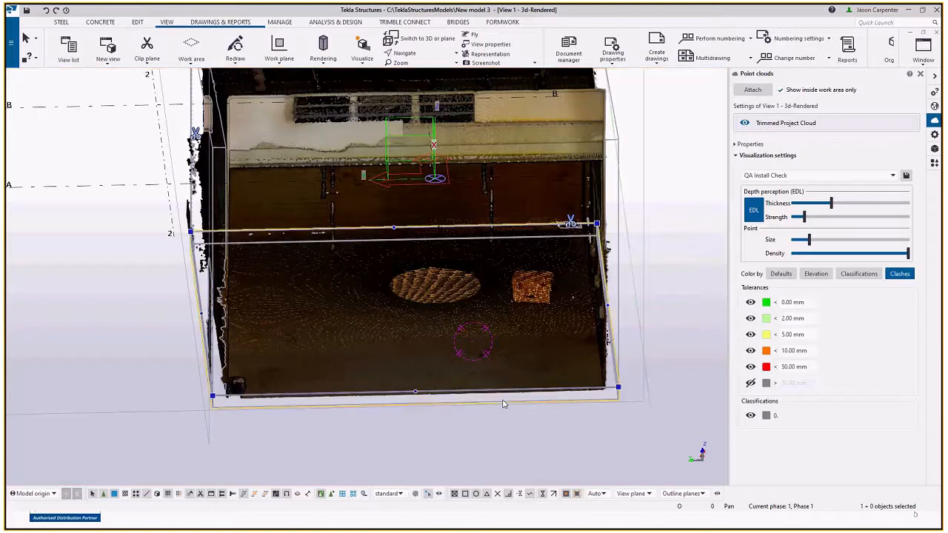
pyautogui.keyDown('ctrl'); pyautogui.moveTo(442, 371); pyautogui.dragTo(428, 114, button='middle'); pyautogui.keyUp('ctrl')
pyautogui.keyDown('ctrl'); pyautogui.moveTo(408, 348); pyautogui.dragTo(175, 275, button='middle'); pyautogui.keyUp('ctrl')
pyautogui.scroll(1, 374, 361)
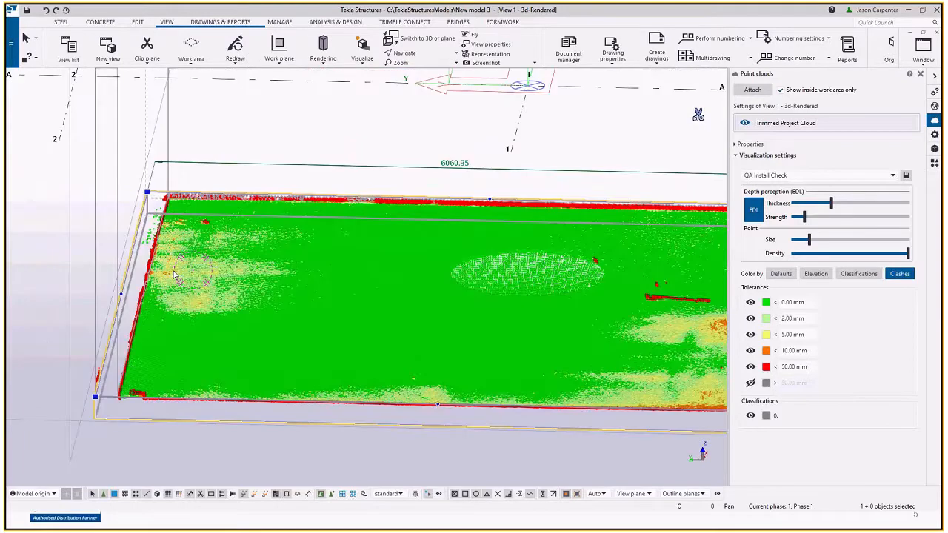
pyautogui.scroll(-2, 215, 281)
pyautogui.scroll(1, 215, 289)
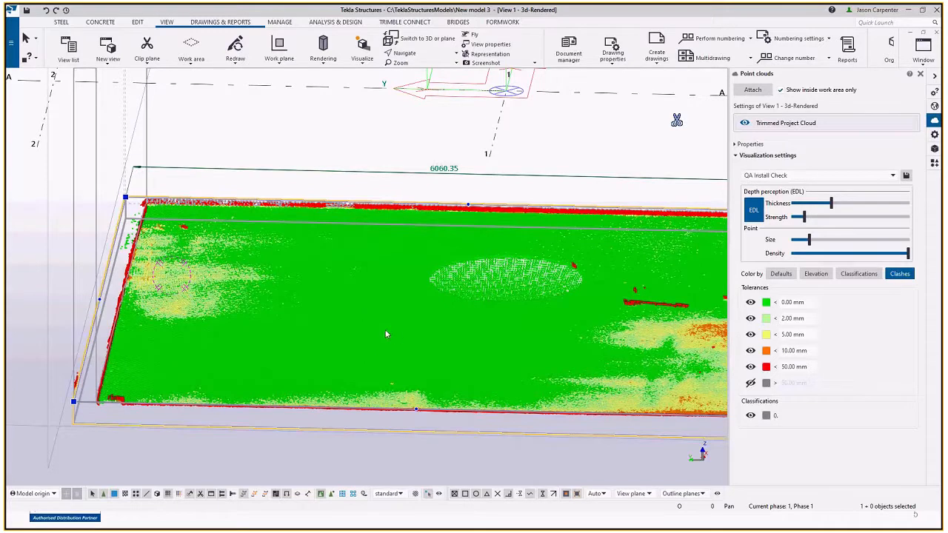
# - Examine the floor slab's deviations along the edge beneath the wall with the single window opening and at the adjoining corner
pyautogui.moveTo(456, 333); pyautogui.dragTo(364, 320, button='middle')
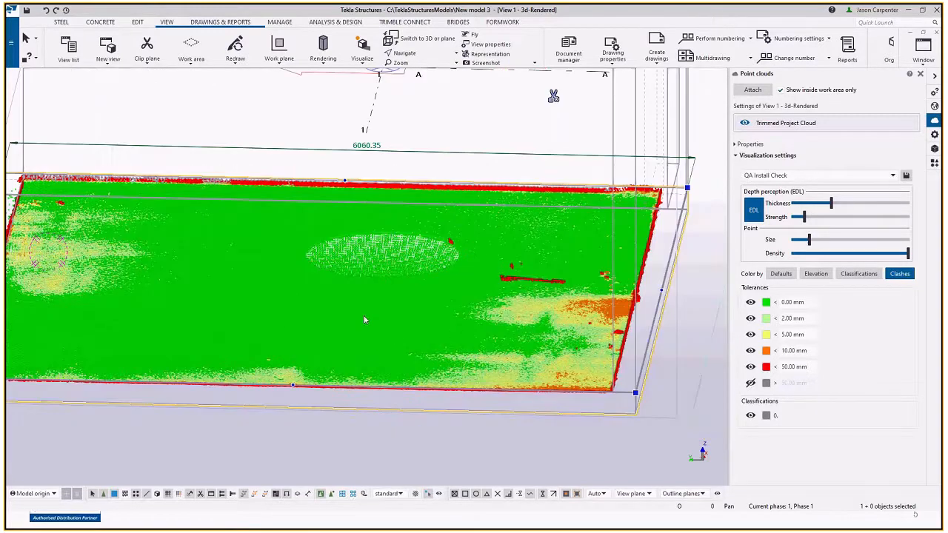
pyautogui.moveTo(579, 316)
pyautogui.keyDown('ctrl'); pyautogui.mouseDown(button='middle')
pyautogui.moveTo(608, 316)
pyautogui.moveTo(461, 300)
pyautogui.moveTo(190, 341)
pyautogui.mouseUp(button='middle'); pyautogui.keyUp('ctrl')
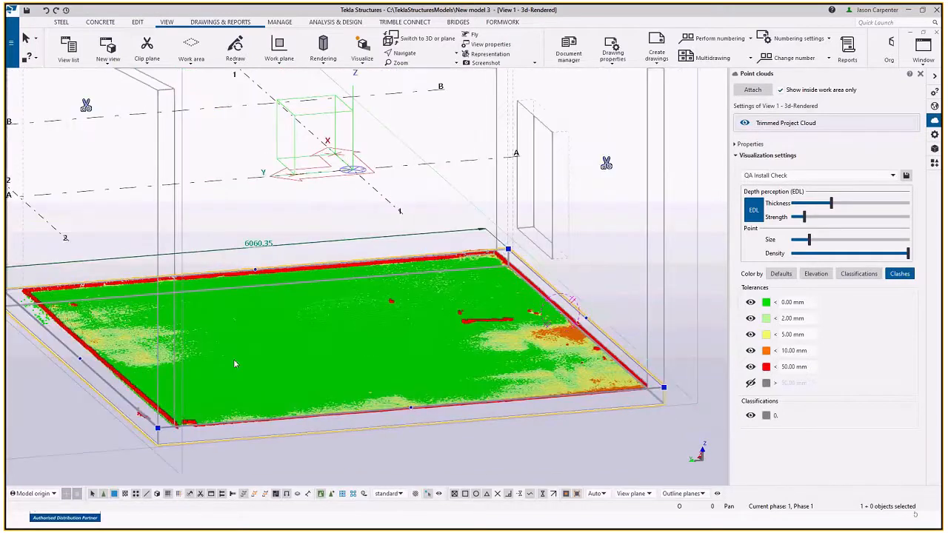
pyautogui.moveTo(506, 339); pyautogui.dragTo(368, 276, button='middle')
pyautogui.scroll(1, 456, 277)
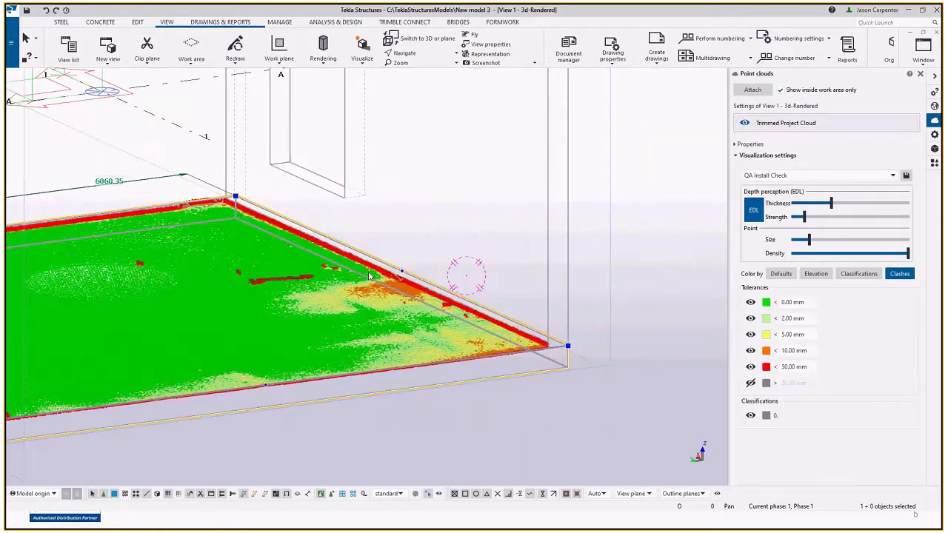
pyautogui.scroll(2, 262, 289)
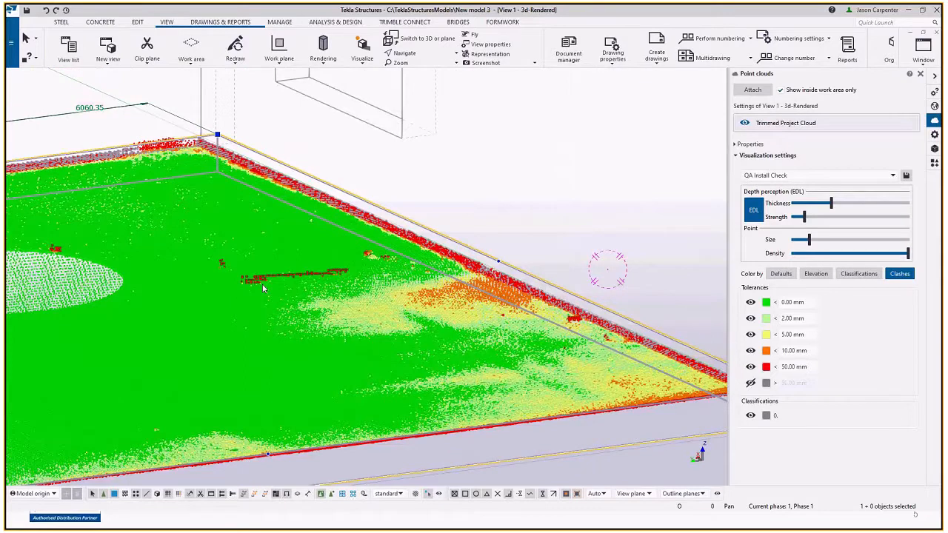
pyautogui.scroll(-3, 301, 338)
pyautogui.scroll(-2, 289, 369)
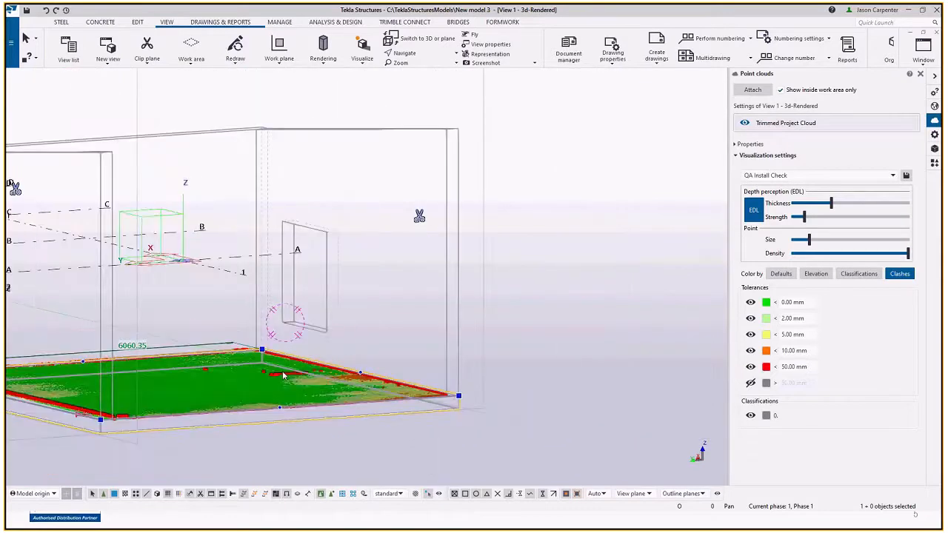
pyautogui.keyDown('ctrl'); pyautogui.moveTo(288, 369); pyautogui.dragTo(267, 214, button='middle'); pyautogui.keyUp('ctrl')
pyautogui.scroll(3, 266, 211)
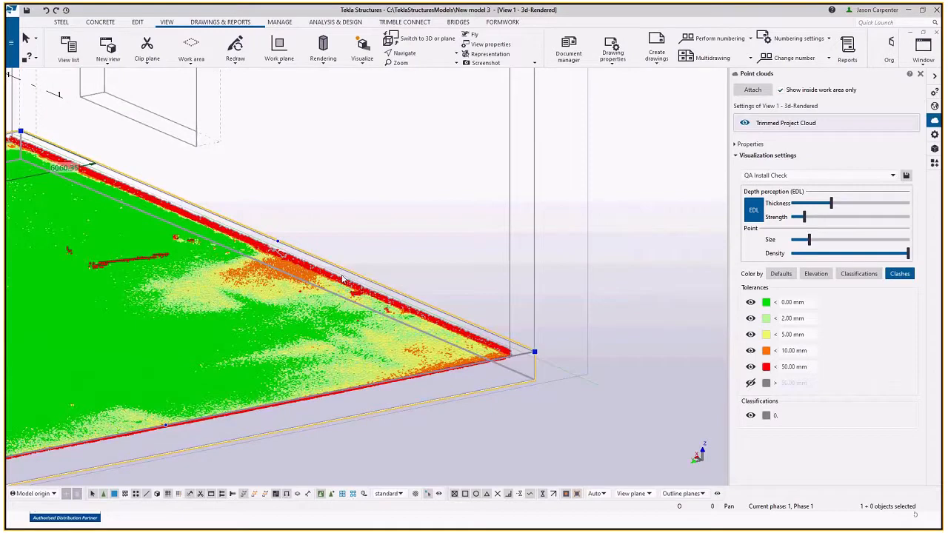
# - Inspect the scanned floor and wall at the corner in the plain point cloud, and reselect the floor slab
pyautogui.moveTo(343, 279); pyautogui.dragTo(348, 307, button='middle')
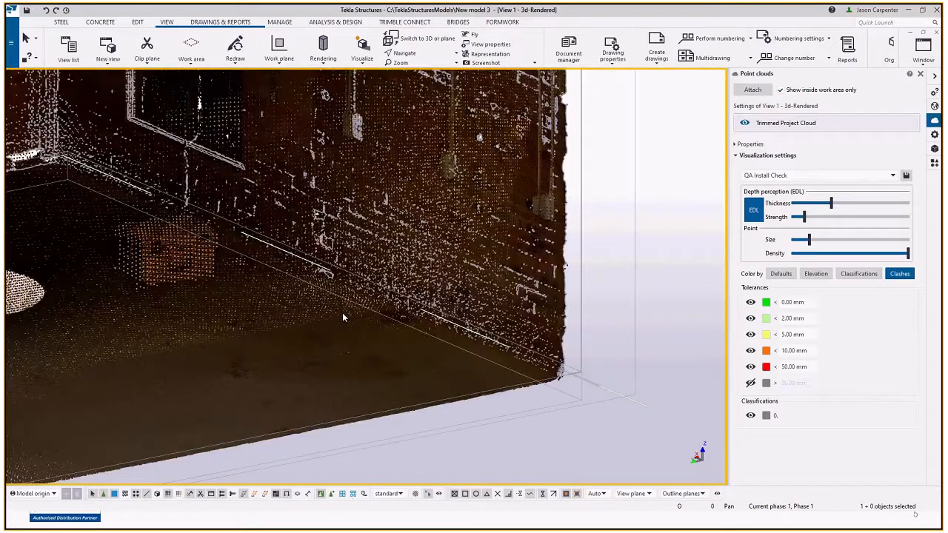
pyautogui.moveTo(342, 317)
pyautogui.keyDown('ctrl'); pyautogui.mouseDown(button='middle')
pyautogui.moveTo(364, 428)
pyautogui.moveTo(350, 256)
pyautogui.mouseUp(button='middle'); pyautogui.keyUp('ctrl')
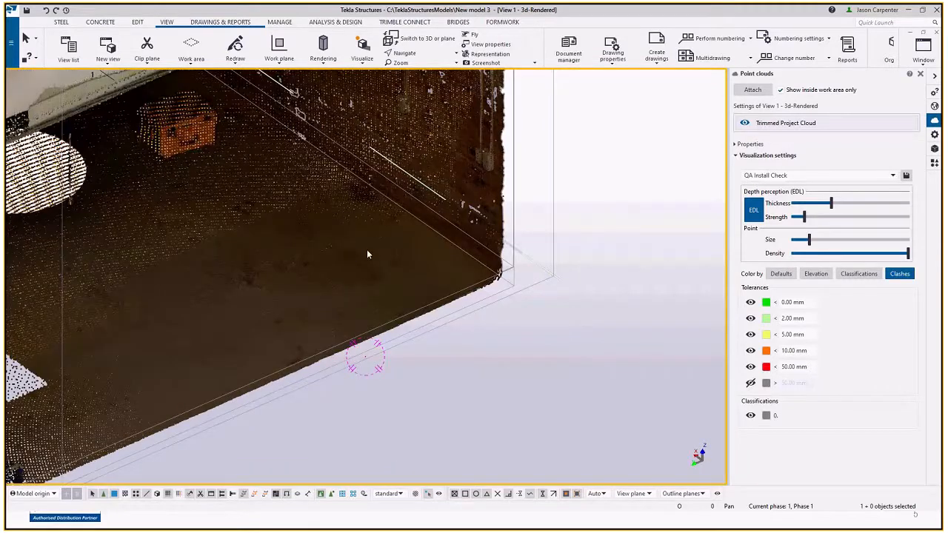
pyautogui.scroll(-3, 363, 252)
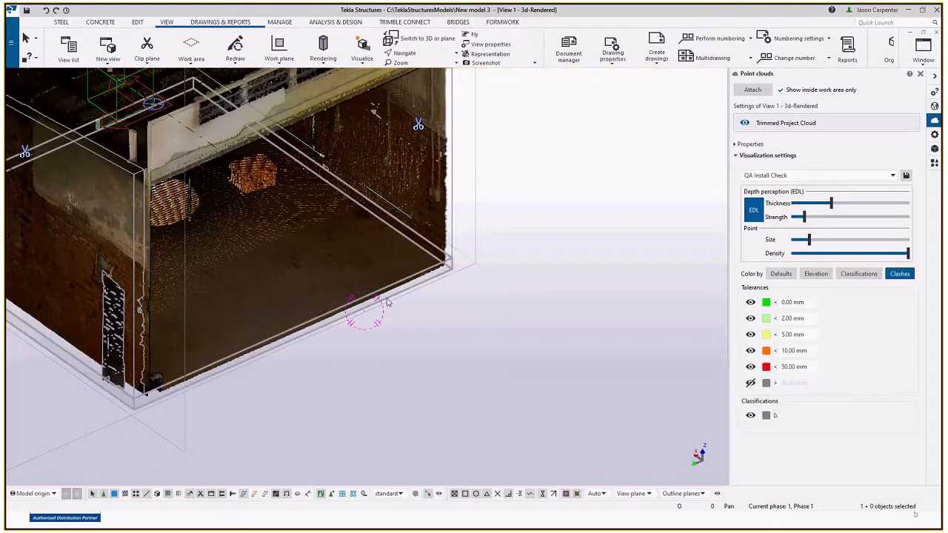
pyautogui.click(386, 302)
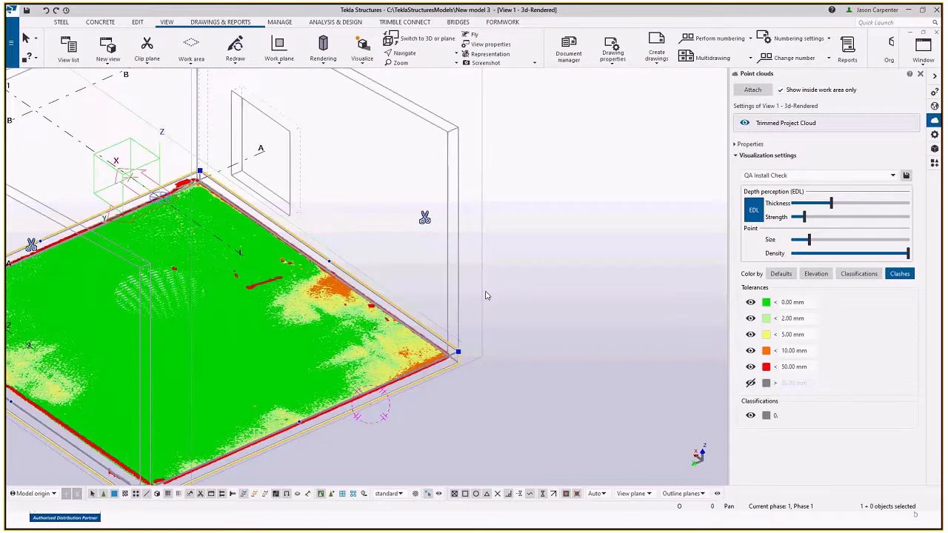
# - Select the 6000 mm wall with the window opening and examine its deviations from the cloud
pyautogui.keyDown('ctrl'); pyautogui.moveTo(485, 295); pyautogui.dragTo(461, 265, button='middle'); pyautogui.keyUp('ctrl')
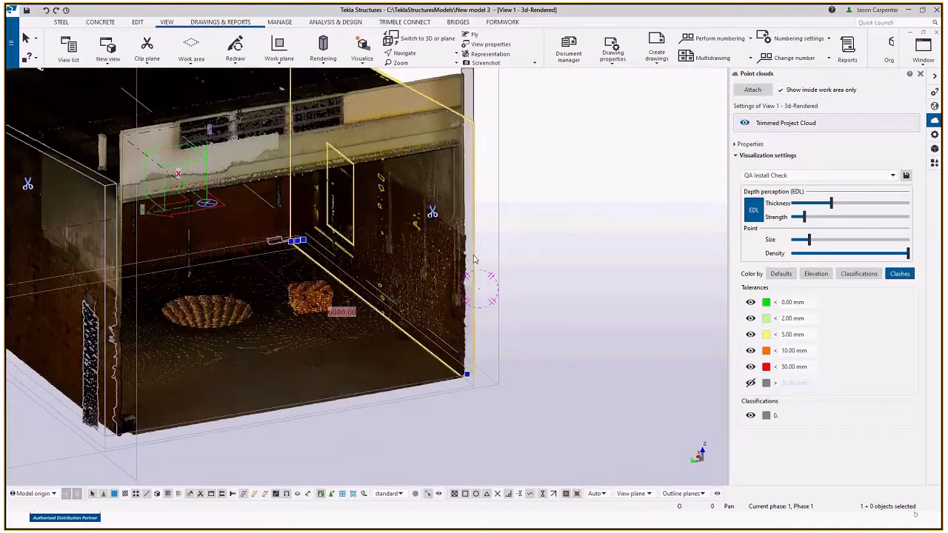
pyautogui.keyDown('ctrl'); pyautogui.moveTo(473, 259); pyautogui.dragTo(448, 239, button='middle'); pyautogui.keyUp('ctrl')
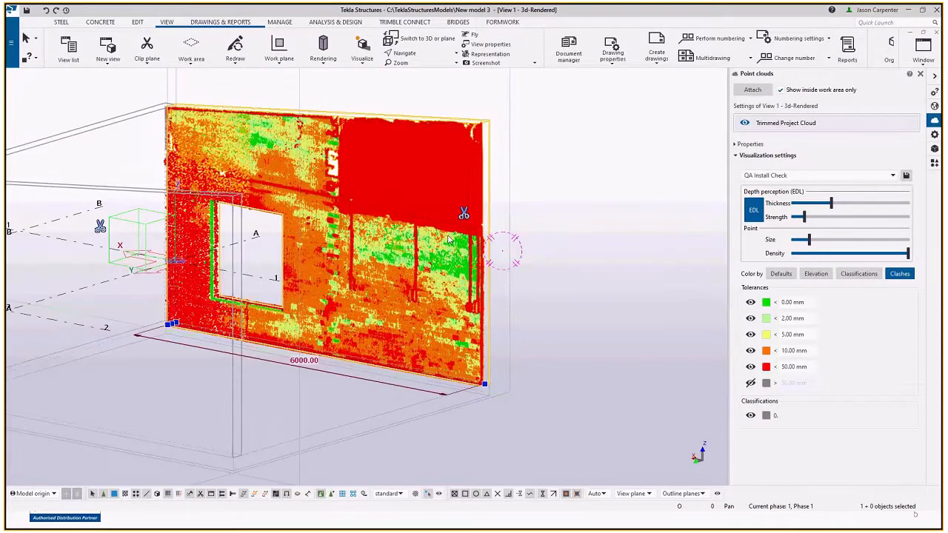
pyautogui.scroll(2, 409, 283)
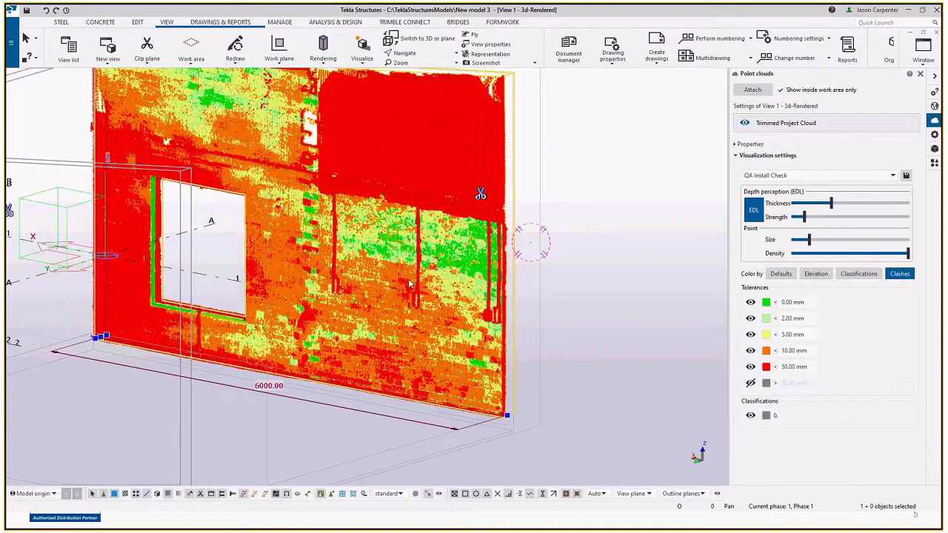
# - Save the current point cloud visualization settings under the name QA BRICK
pyautogui.click(804, 175)
pyautogui.write('QA BRICK')
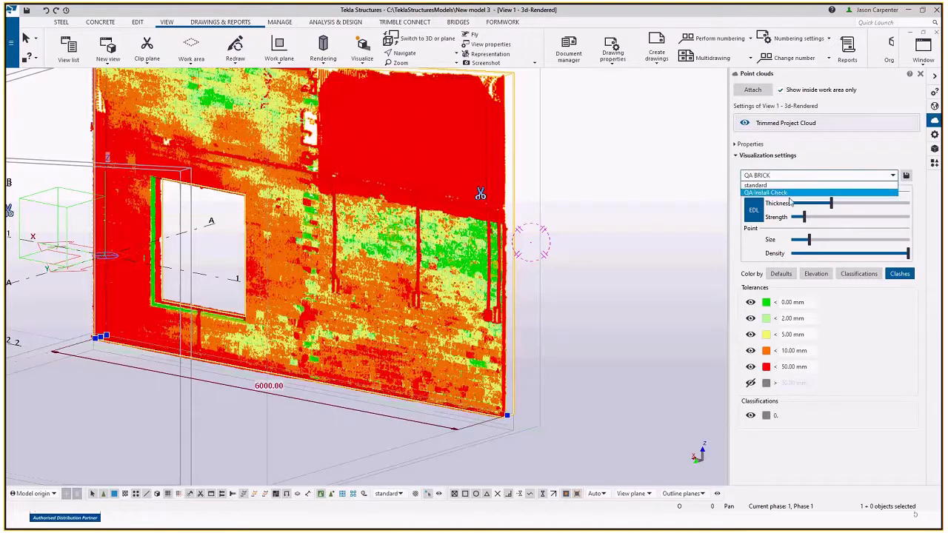
pyautogui.click(905, 176)
pyautogui.click(876, 157)
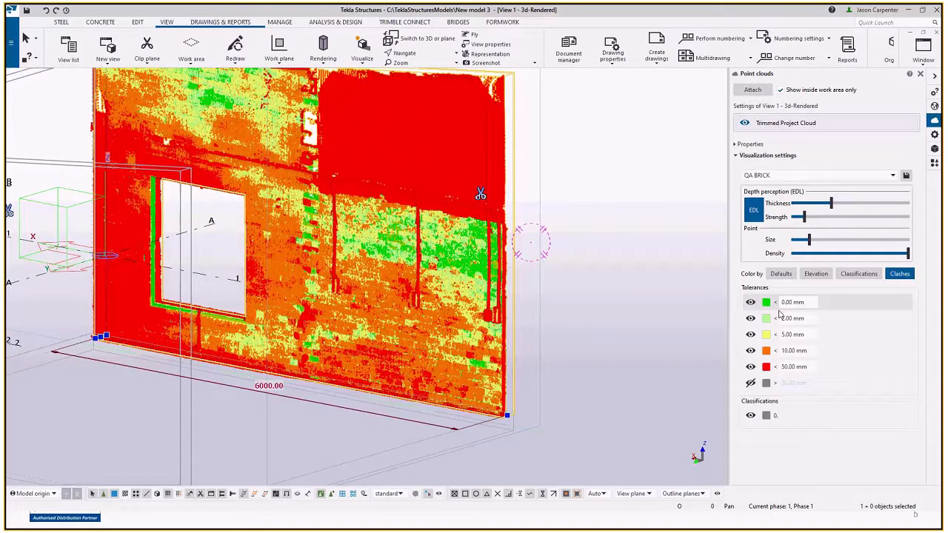
# - Set the light green, yellow and orange clash tolerances to 5, 10 and 20 mm
pyautogui.click(790, 318)
pyautogui.write('5')
pyautogui.click(811, 334)
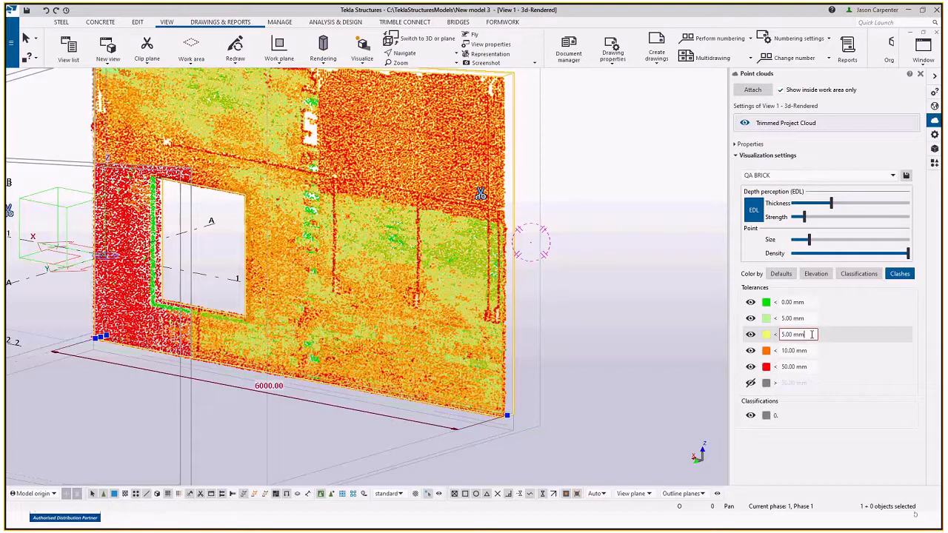
pyautogui.write('10')
pyautogui.click(807, 351)
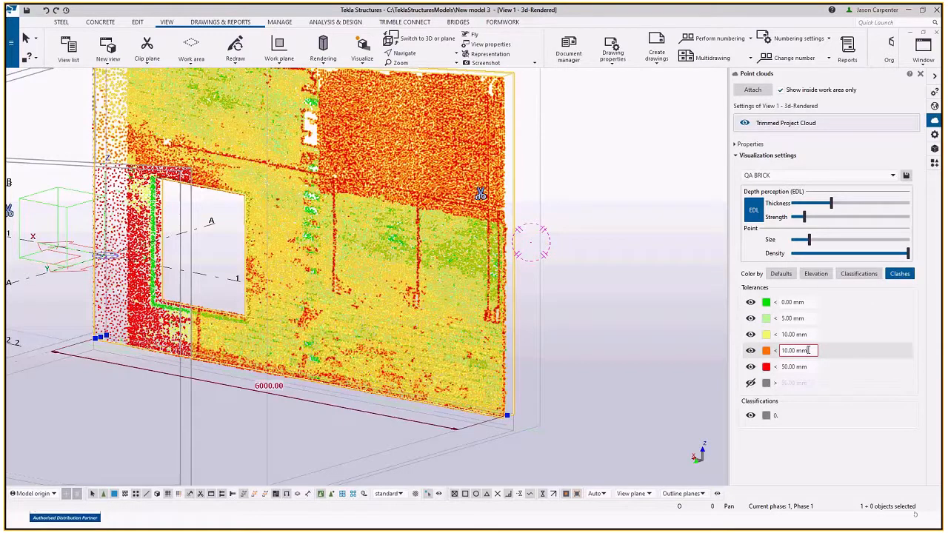
pyautogui.write('20')
pyautogui.press('Return')
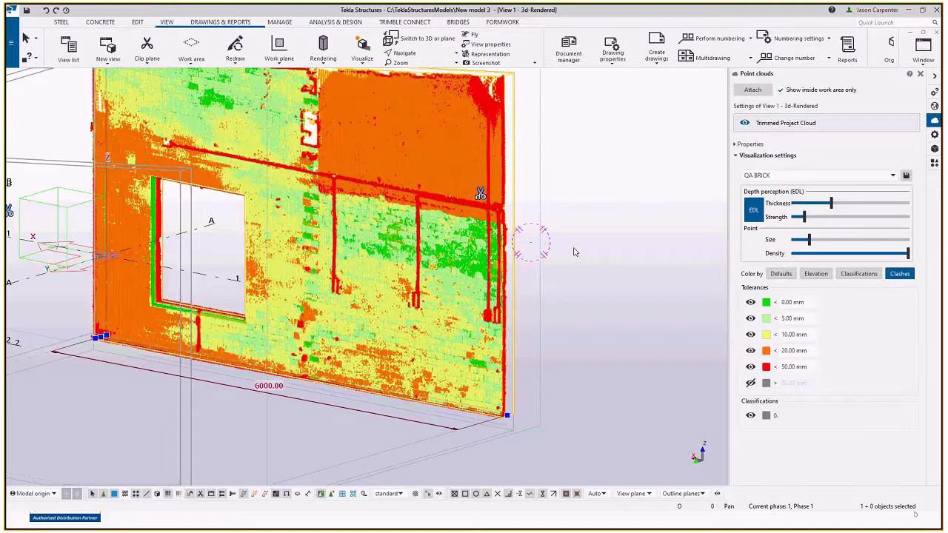
# - Examine the wall with the QA BRICK tolerances and list the saved visualization settings
pyautogui.moveTo(574, 252); pyautogui.dragTo(603, 266, button='middle')
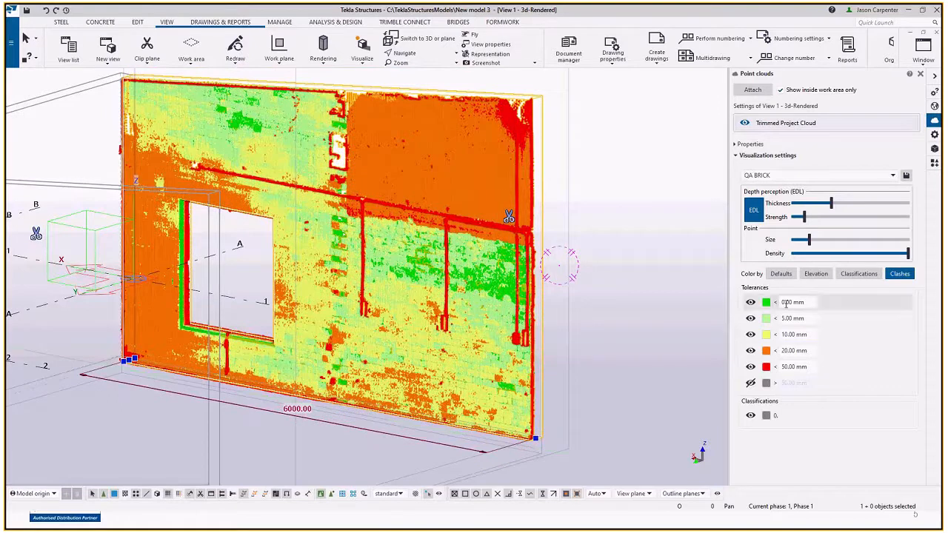
pyautogui.click(782, 175)
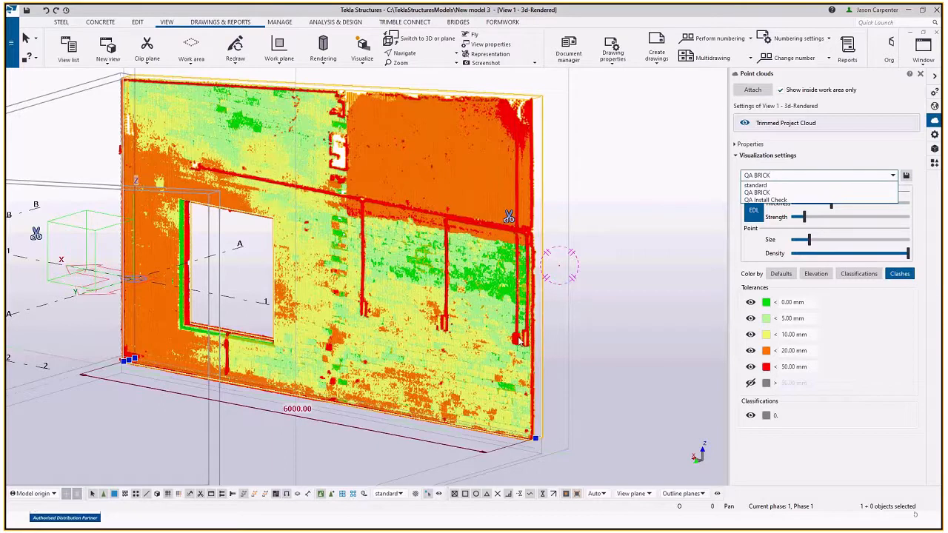
pyautogui.scroll(2, 475, 348)
pyautogui.scroll(-2, 472, 352)
# - Select the opposite wall and examine its deviations from the cloud around the window, the quoins and the upper area
pyautogui.keyDown('ctrl'); pyautogui.moveTo(472, 352); pyautogui.dragTo(376, 311, button='middle'); pyautogui.keyUp('ctrl')
pyautogui.scroll(-2, 520, 302)
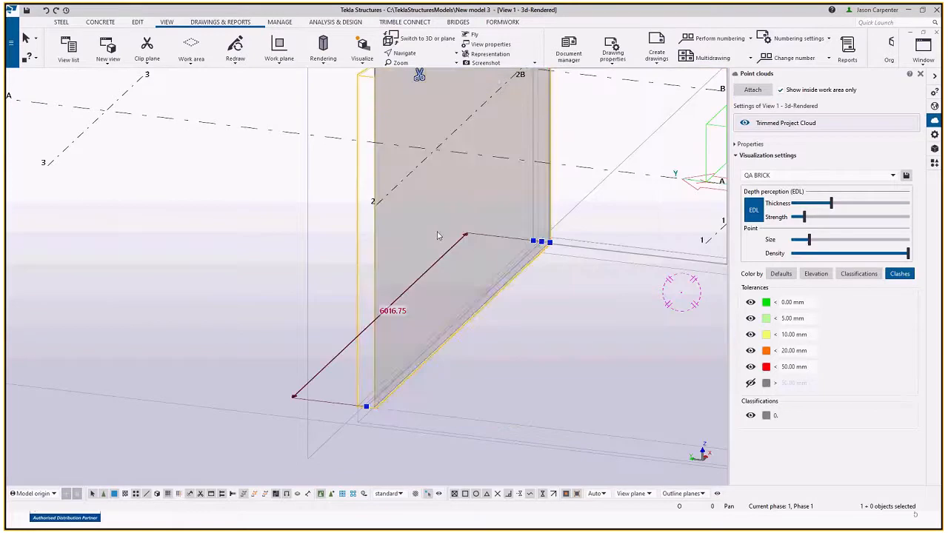
pyautogui.keyDown('ctrl'); pyautogui.moveTo(437, 235); pyautogui.dragTo(319, 280, button='middle'); pyautogui.keyUp('ctrl')
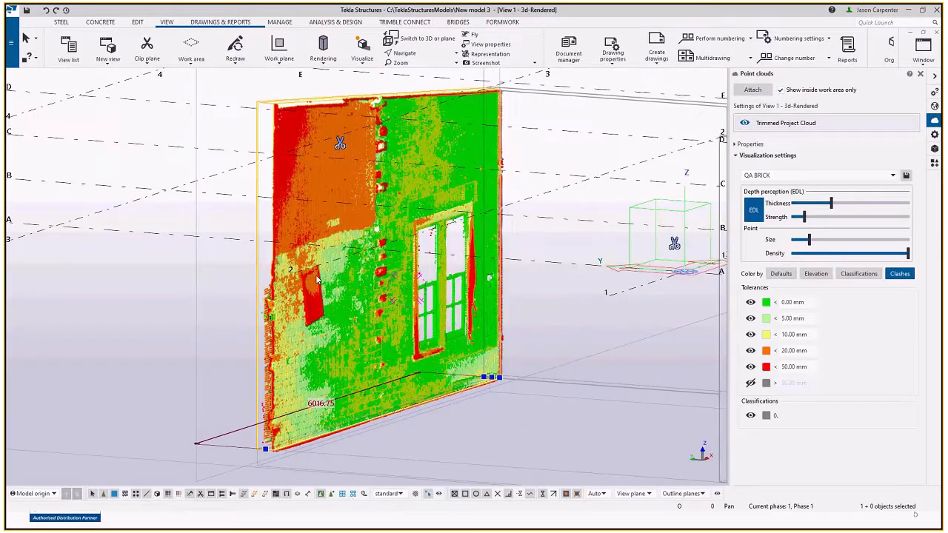
pyautogui.scroll(4, 318, 280)
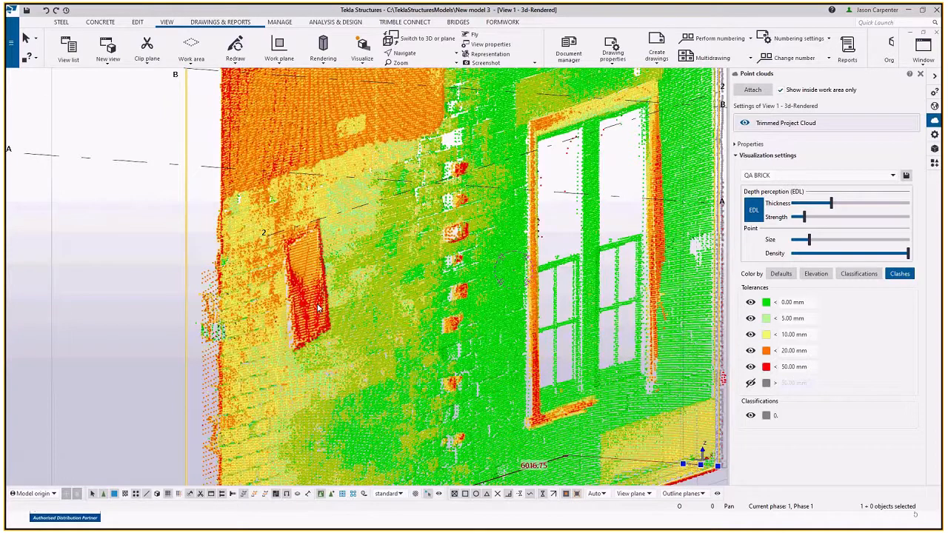
pyautogui.scroll(-5, 319, 307)
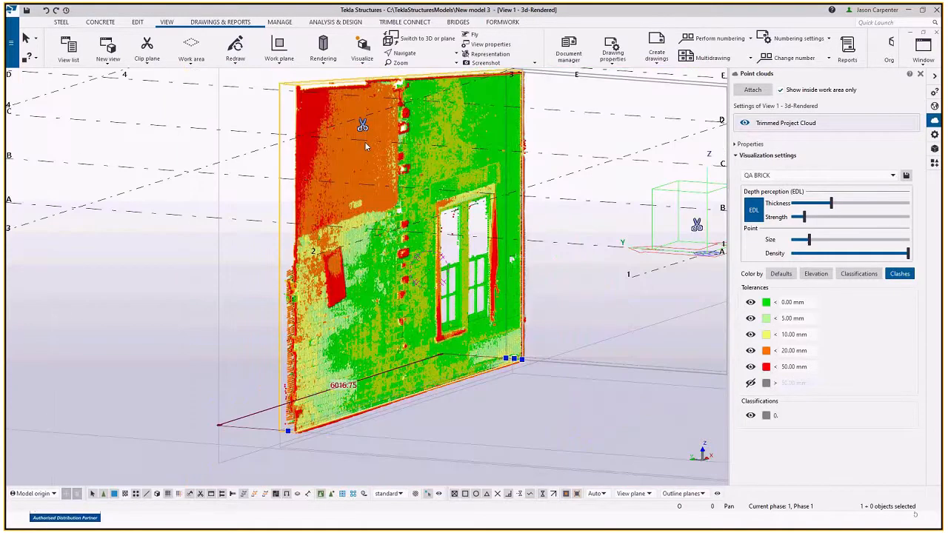
pyautogui.scroll(3, 404, 263)
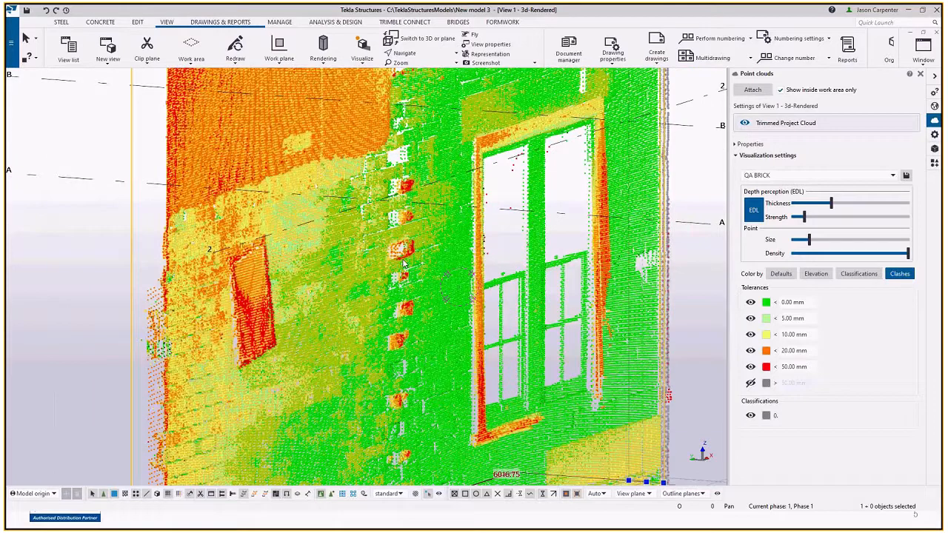
pyautogui.scroll(-3, 405, 264)
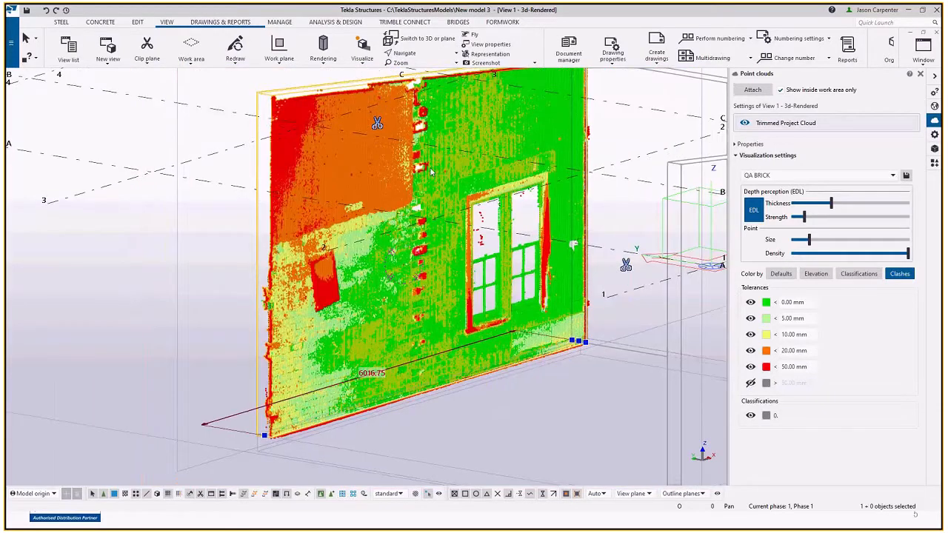
pyautogui.keyDown('ctrl'); pyautogui.moveTo(426, 187); pyautogui.dragTo(498, 239, button='middle'); pyautogui.keyUp('ctrl')
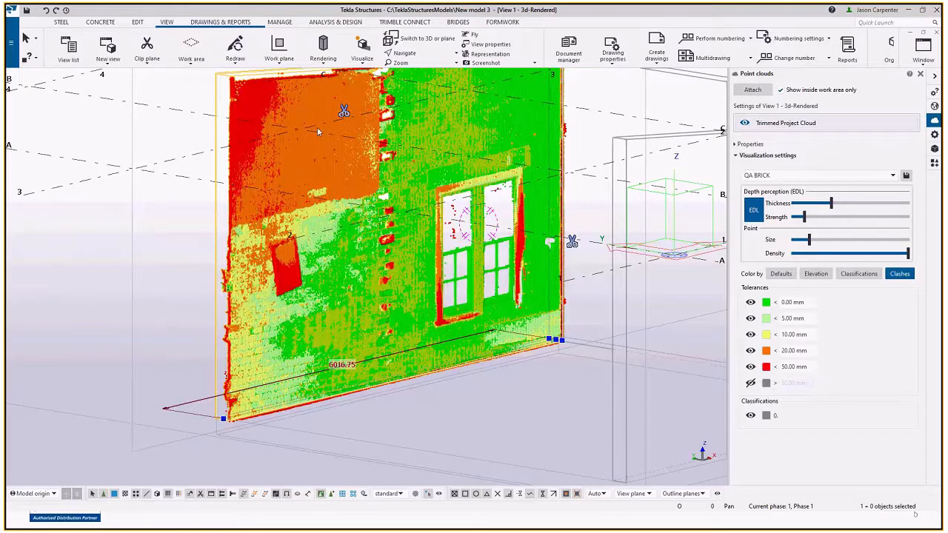
pyautogui.keyDown('ctrl'); pyautogui.moveTo(312, 151); pyautogui.dragTo(352, 167, button='middle'); pyautogui.keyUp('ctrl')
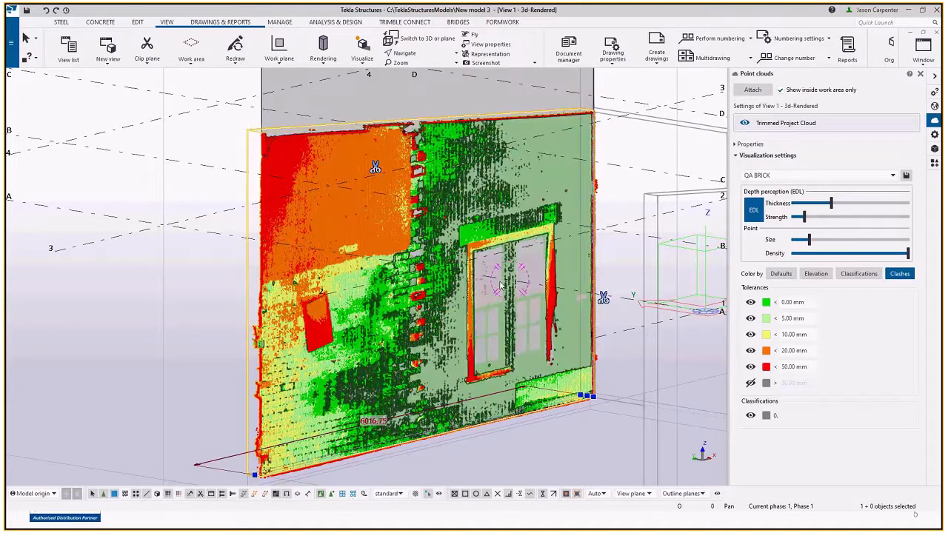
# - Select the extension's wall without openings and examine its deviations from the cloud across the whole face
pyautogui.scroll(-5, 500, 285)
pyautogui.keyDown('ctrl'); pyautogui.moveTo(569, 208); pyautogui.dragTo(385, 222, button='middle'); pyautogui.keyUp('ctrl')
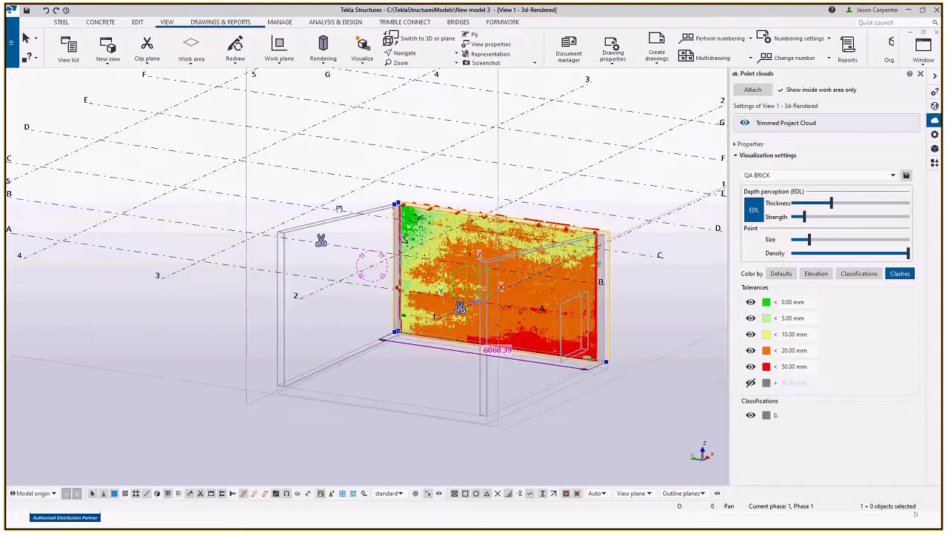
pyautogui.scroll(3, 476, 297)
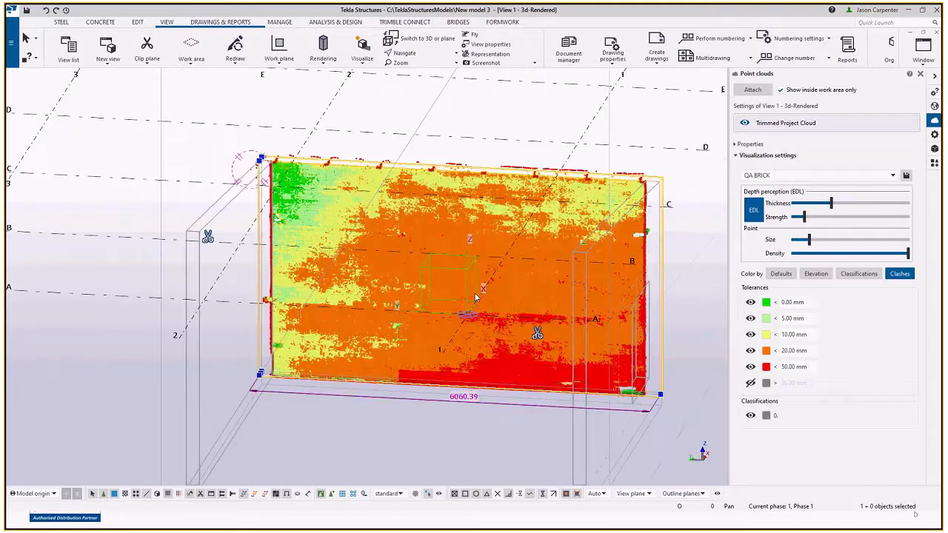
pyautogui.keyDown('ctrl'); pyautogui.moveTo(476, 296); pyautogui.dragTo(571, 376, button='middle'); pyautogui.keyUp('ctrl')
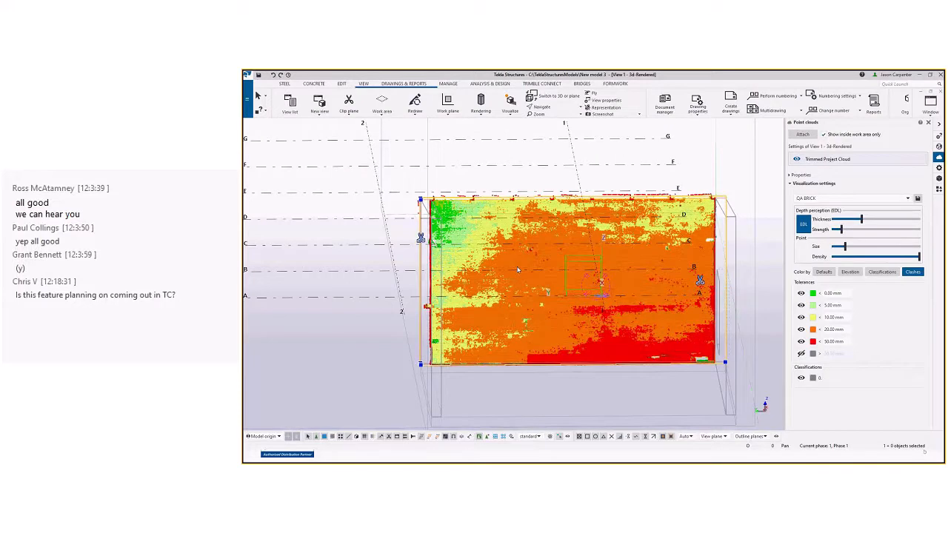
# - Clear the wall selection and load the saved visualization settings QA Install Check
pyautogui.click(746, 172)
pyautogui.scroll(-3, 745, 168)
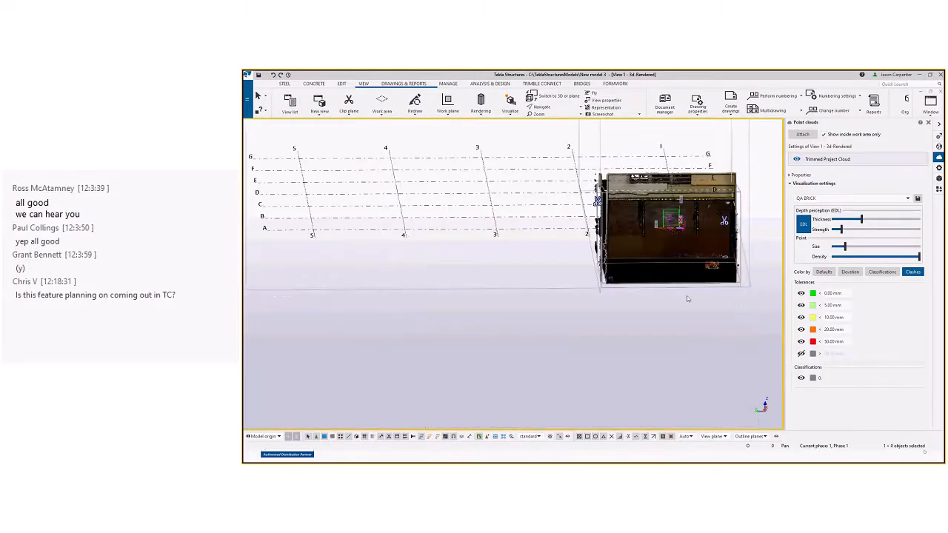
pyautogui.click(851, 198)
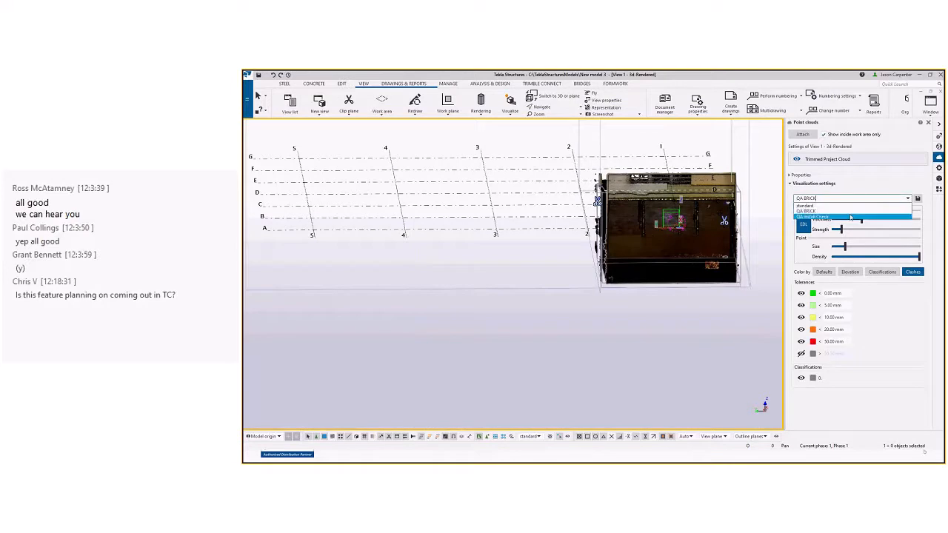
pyautogui.click(821, 216)
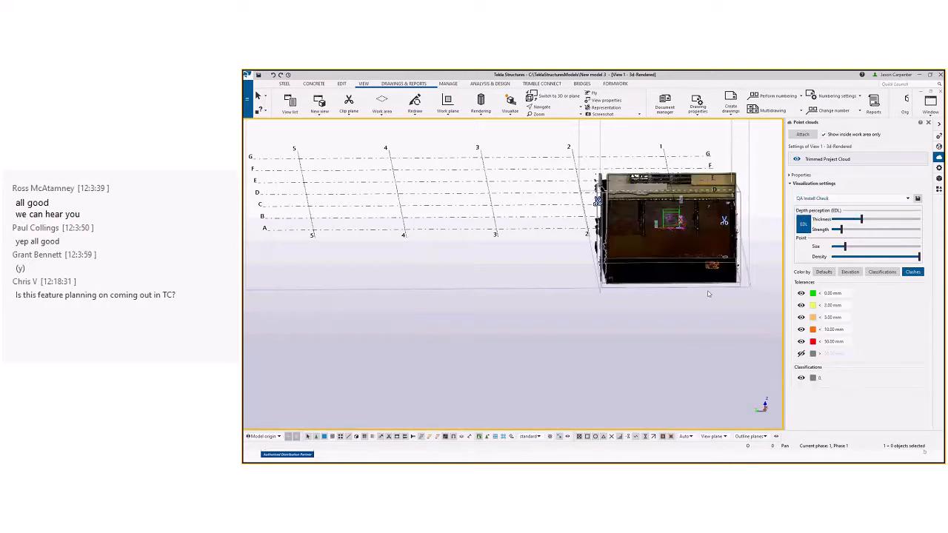
# - Select the floor slab to check its deviations, and display the model parts as rendered solids
pyautogui.scroll(4, 708, 287)
pyautogui.keyDown('ctrl'); pyautogui.moveTo(708, 287); pyautogui.dragTo(538, 280, button='middle'); pyautogui.keyUp('ctrl')
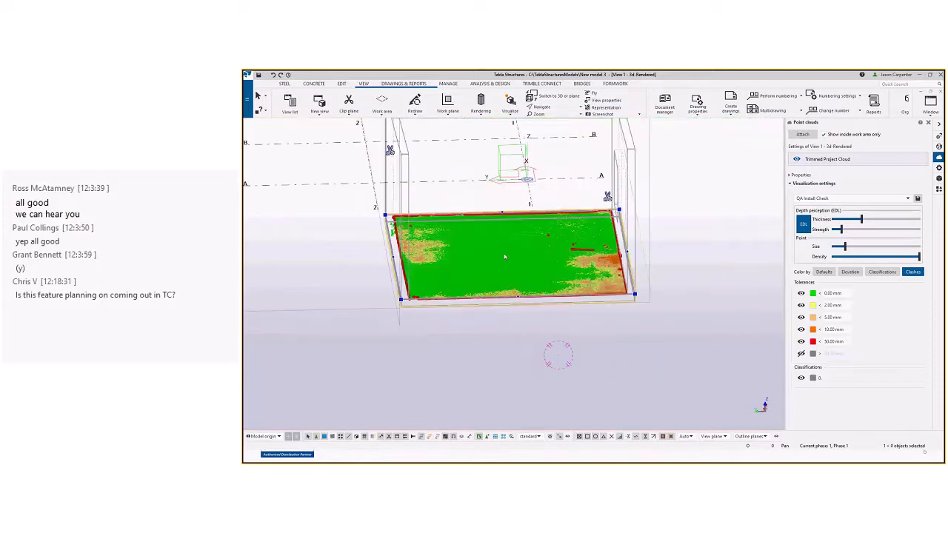
pyautogui.hotkey('ctrl', '4')
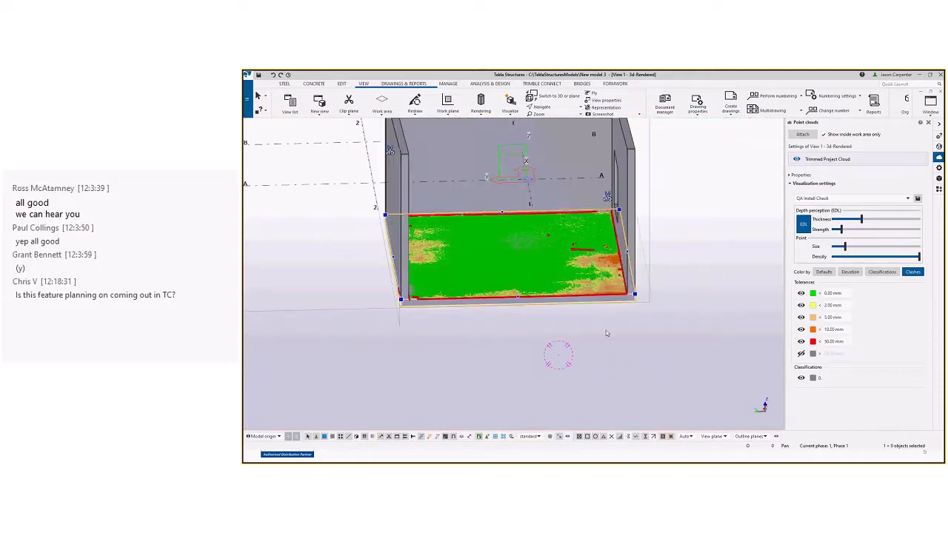
pyautogui.keyDown('ctrl'); pyautogui.moveTo(622, 334); pyautogui.dragTo(789, 244, button='middle'); pyautogui.keyUp('ctrl')
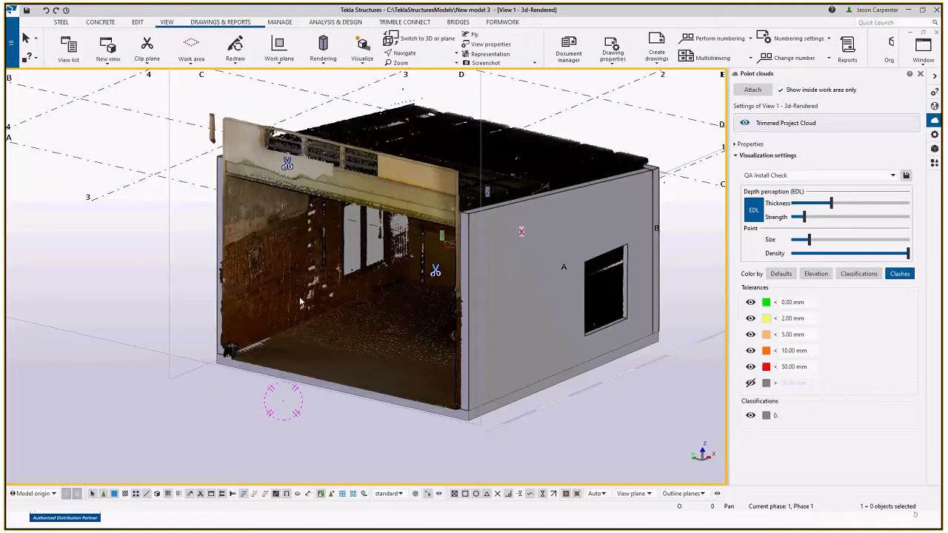
pyautogui.scroll(-2, 336, 217)
pyautogui.keyDown('ctrl'); pyautogui.moveTo(392, 231); pyautogui.dragTo(435, 264, button='middle'); pyautogui.keyUp('ctrl')
pyautogui.scroll(2, 374, 204)
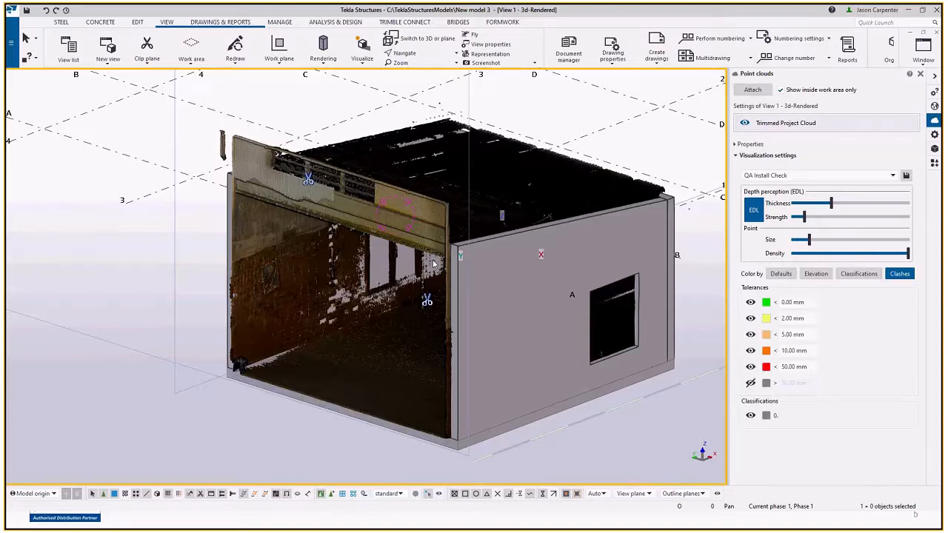
pyautogui.scroll(-2, 459, 253)
pyautogui.scroll(2, 464, 250)
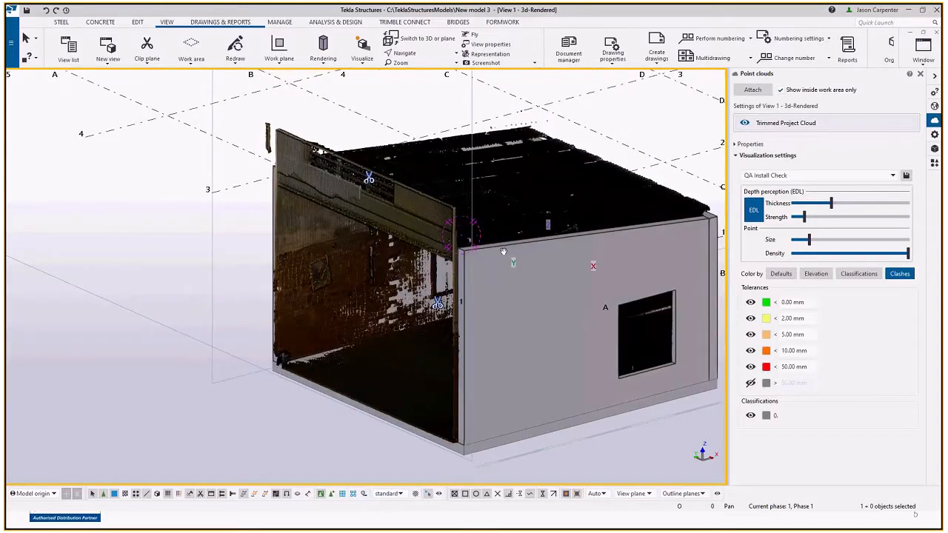
pyautogui.moveTo(464, 237); pyautogui.dragTo(387, 288, button='middle')
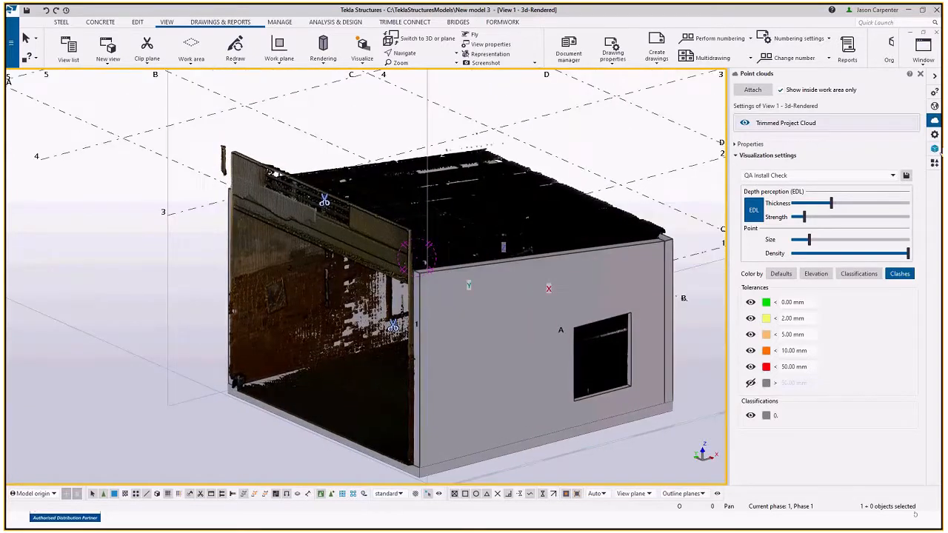
# - Hide the Trimmed Project Cloud and select the steel beam spanning the top of the open front
pyautogui.click(935, 149)
pyautogui.moveTo(855, 144)
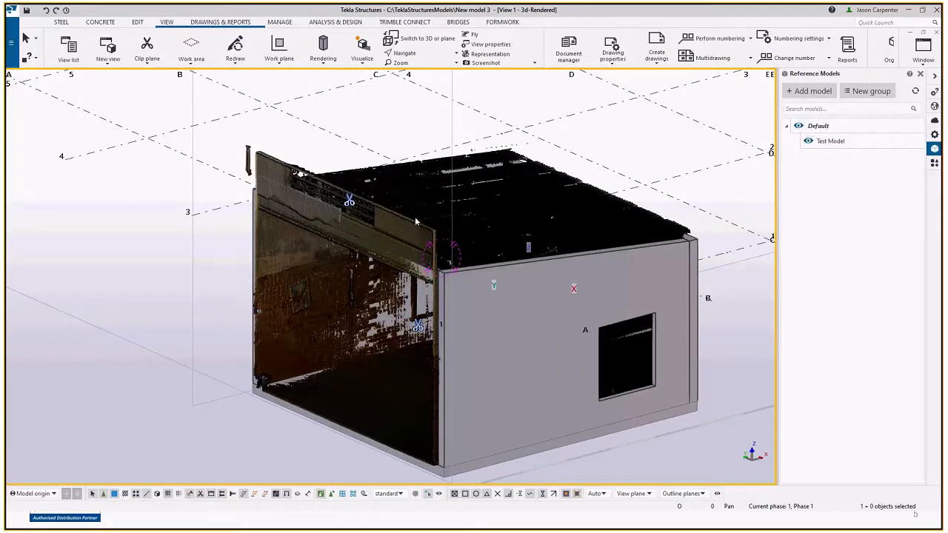
pyautogui.click(934, 120)
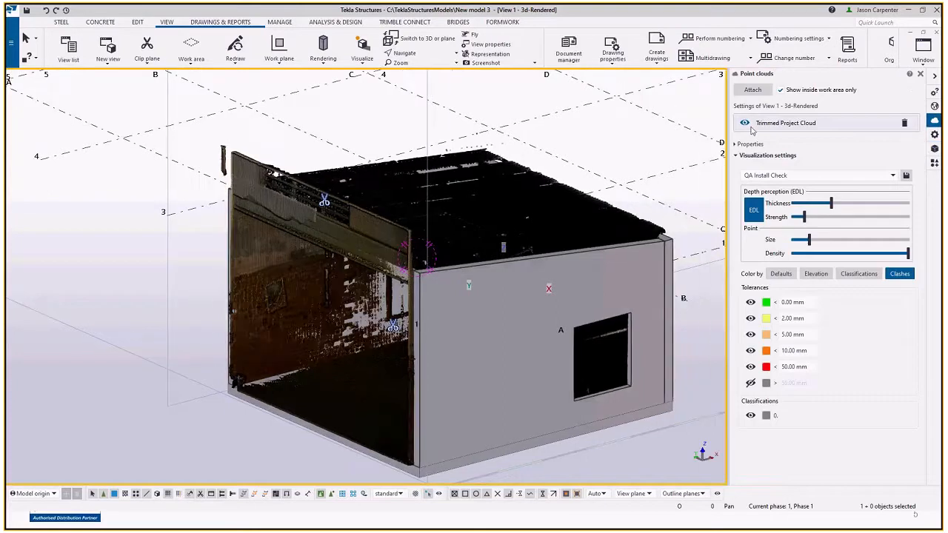
pyautogui.click(743, 122)
pyautogui.click(934, 148)
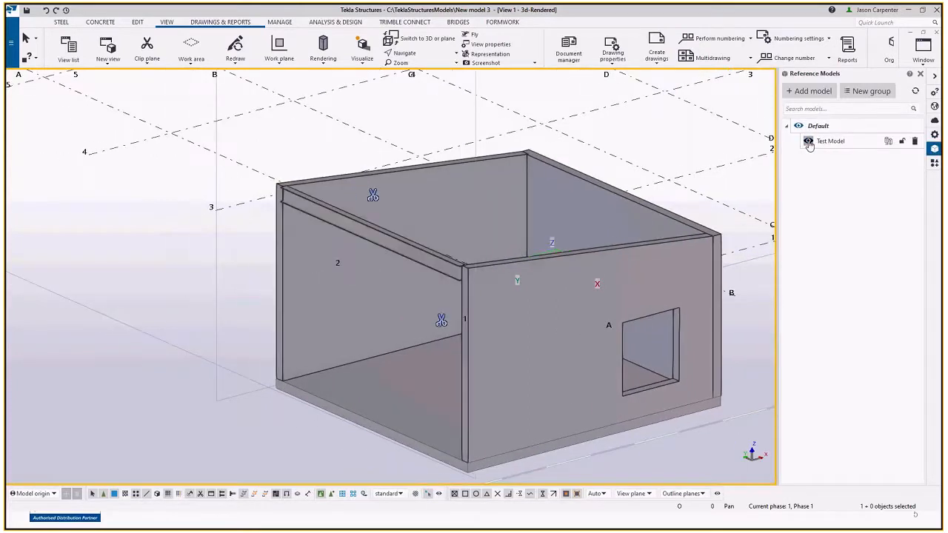
pyautogui.moveTo(387, 234)
pyautogui.keyDown('ctrl'); pyautogui.mouseDown(button='middle')
pyautogui.moveTo(277, 238)
pyautogui.moveTo(407, 228)
pyautogui.moveTo(393, 249)
pyautogui.moveTo(422, 231)
pyautogui.moveTo(481, 229)
pyautogui.mouseUp(button='middle'); pyautogui.keyUp('ctrl')
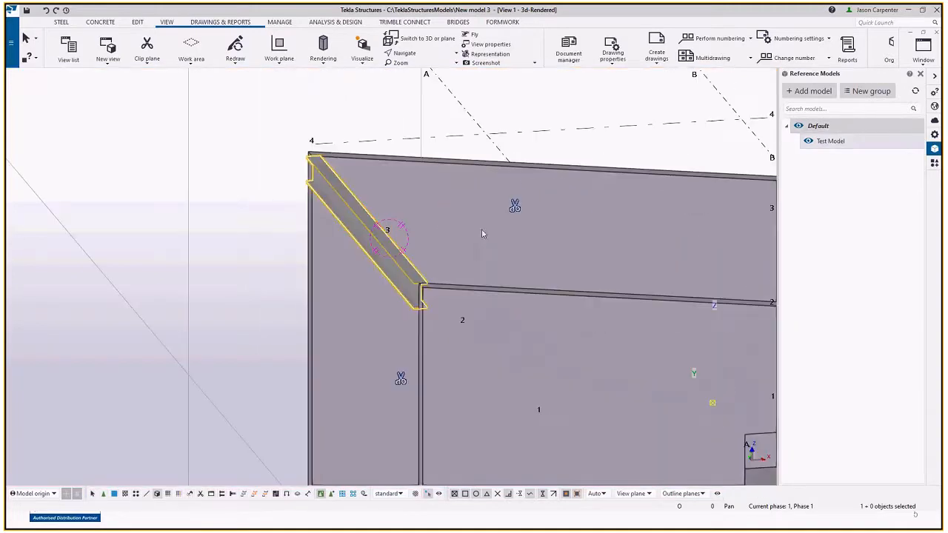
# - Show the Trimmed Project Cloud again and examine the front beam's clash colours from both sides
pyautogui.click(934, 120)
pyautogui.click(881, 122)
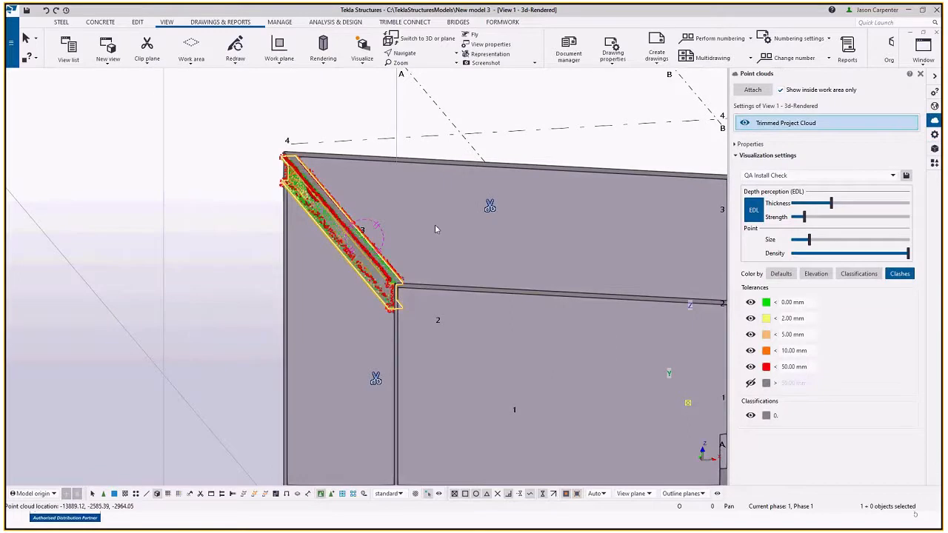
pyautogui.keyDown('ctrl'); pyautogui.moveTo(435, 229); pyautogui.dragTo(523, 410, button='middle'); pyautogui.keyUp('ctrl')
pyautogui.scroll(-3, 598, 238)
pyautogui.scroll(5, 449, 321)
pyautogui.scroll(-3, 495, 344)
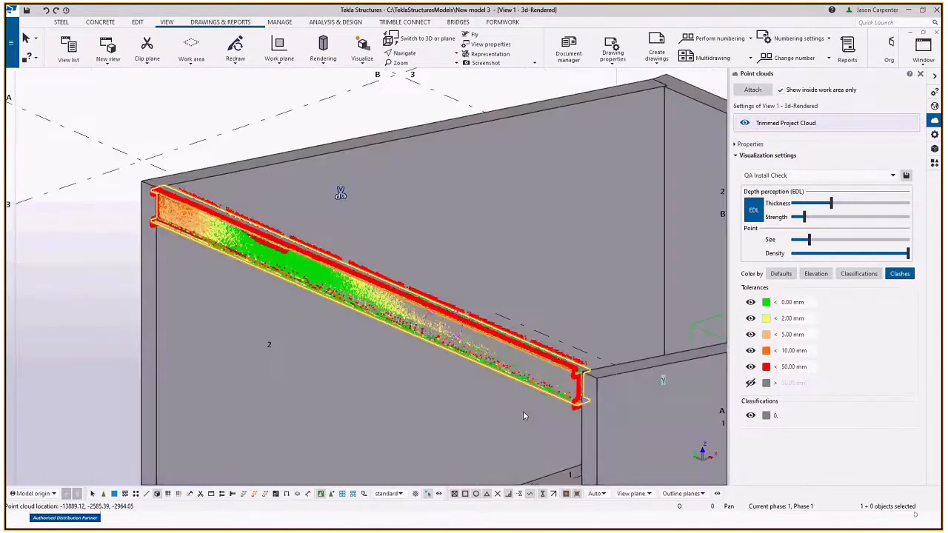
pyautogui.scroll(3, 522, 410)
pyautogui.moveTo(536, 375)
pyautogui.keyDown('ctrl'); pyautogui.mouseDown(button='middle')
pyautogui.moveTo(672, 351)
pyautogui.moveTo(301, 382)
pyautogui.moveTo(461, 265)
pyautogui.moveTo(513, 288)
pyautogui.moveTo(575, 266)
pyautogui.moveTo(564, 243)
pyautogui.mouseUp(button='middle'); pyautogui.keyUp('ctrl')
pyautogui.scroll(-5, 564, 243)
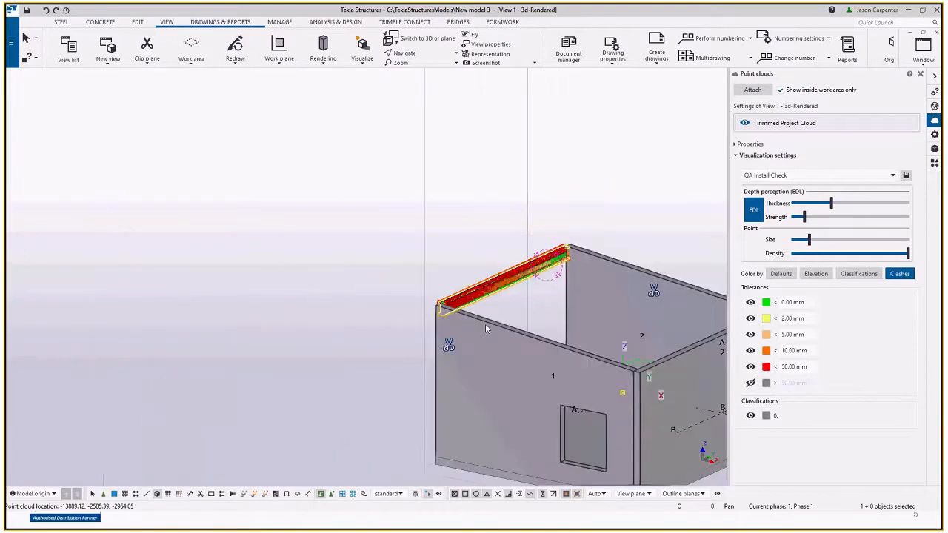
pyautogui.moveTo(445, 315); pyautogui.dragTo(372, 259, button='middle')
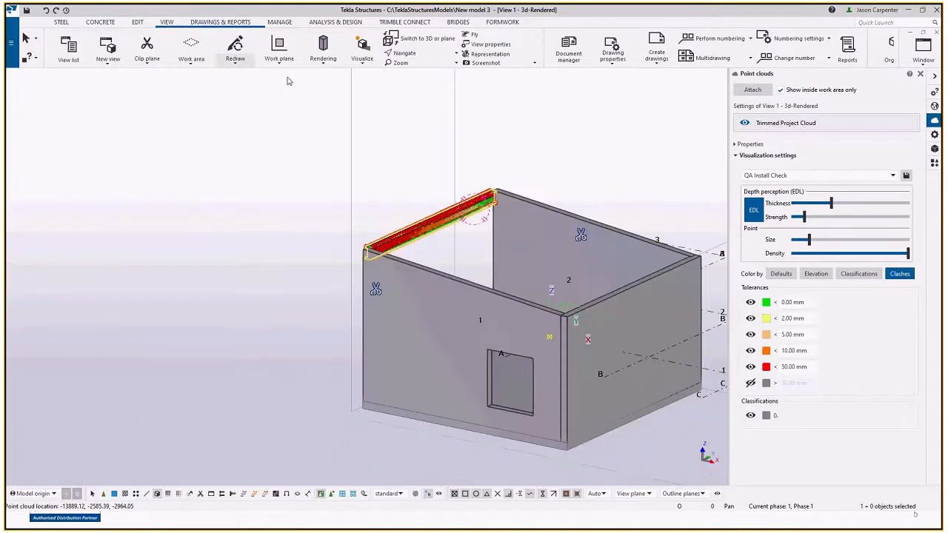
# - Try colouring the cloud by elevation with the top level at 4110.08 mm, and return to clash colouring
pyautogui.click(816, 274)
pyautogui.moveTo(866, 300); pyautogui.dragTo(913, 302)
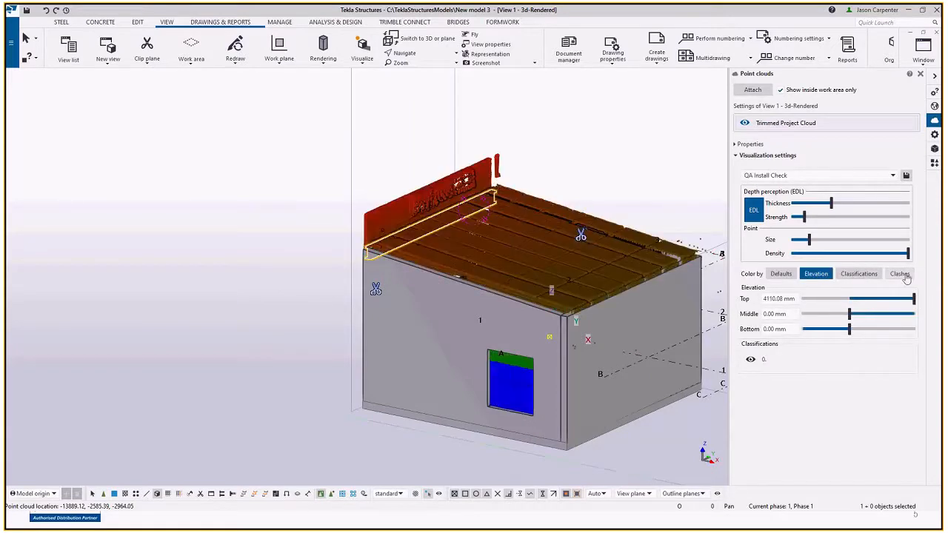
pyautogui.click(899, 274)
# - Clear the beam selection and examine the full point cloud around the extension's front fascia and roof
pyautogui.scroll(5, 393, 239)
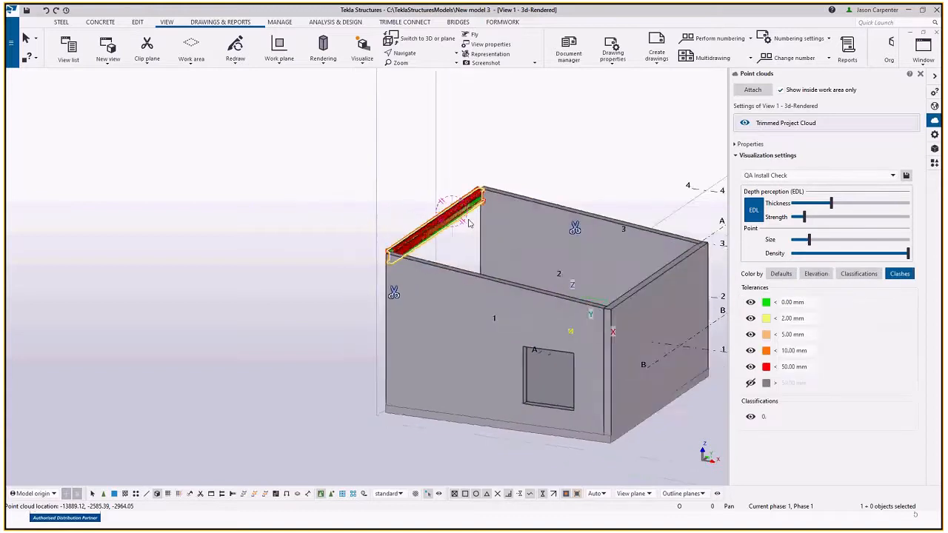
pyautogui.scroll(-3, 577, 351)
pyautogui.keyDown('ctrl'); pyautogui.moveTo(577, 352); pyautogui.dragTo(459, 381, button='middle'); pyautogui.keyUp('ctrl')
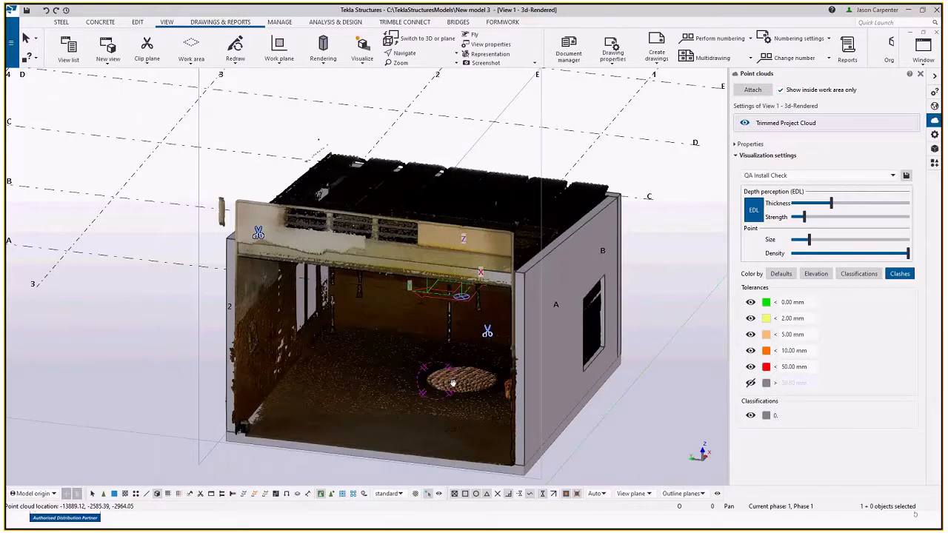
pyautogui.keyDown('ctrl'); pyautogui.moveTo(497, 354); pyautogui.dragTo(353, 298, button='middle'); pyautogui.keyUp('ctrl')
pyautogui.moveTo(234, 156); pyautogui.dragTo(373, 256, button='middle')
pyautogui.scroll(3, 320, 235)
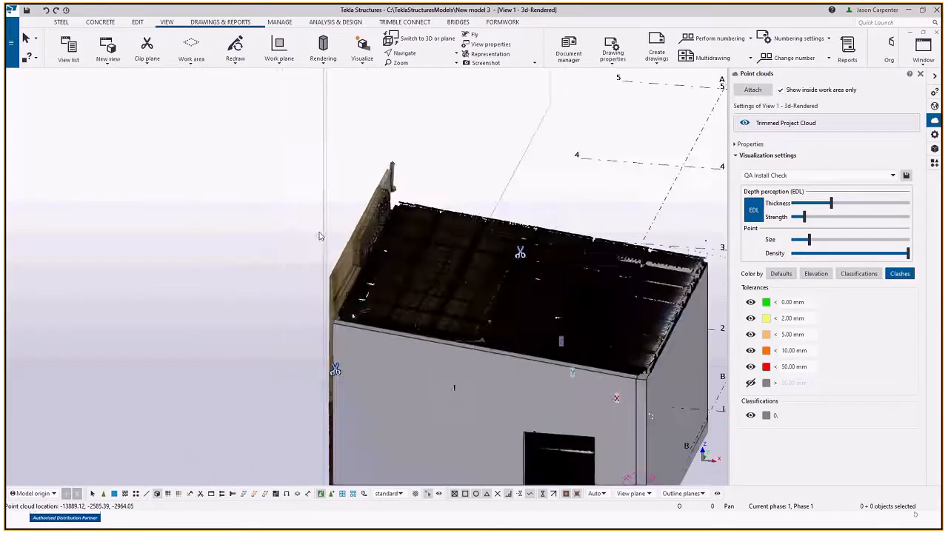
pyautogui.keyDown('ctrl'); pyautogui.moveTo(318, 268); pyautogui.dragTo(285, 244, button='middle'); pyautogui.keyUp('ctrl')
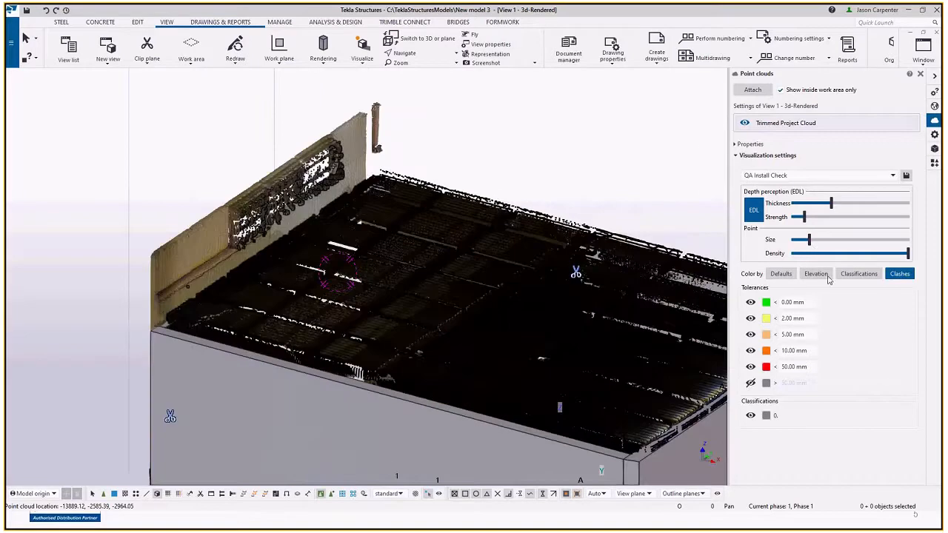
# - Select the front beam in the roof cloud and examine its deviations along the inner and outer faces
pyautogui.click(180, 318)
pyautogui.moveTo(297, 305); pyautogui.dragTo(488, 333, button='middle')
pyautogui.scroll(2, 444, 296)
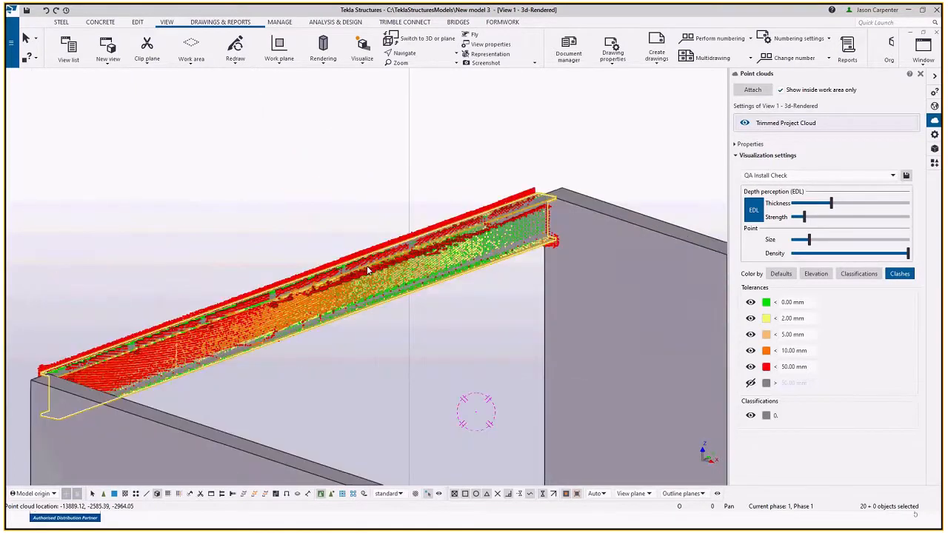
pyautogui.scroll(-2, 444, 296)
pyautogui.keyDown('ctrl'); pyautogui.moveTo(449, 302); pyautogui.dragTo(373, 308, button='middle'); pyautogui.keyUp('ctrl')
pyautogui.moveTo(521, 310); pyautogui.dragTo(724, 347, button='middle')
pyautogui.scroll(-2, 724, 347)
pyautogui.keyDown('ctrl'); pyautogui.moveTo(494, 330); pyautogui.dragTo(548, 311, button='middle'); pyautogui.keyUp('ctrl')
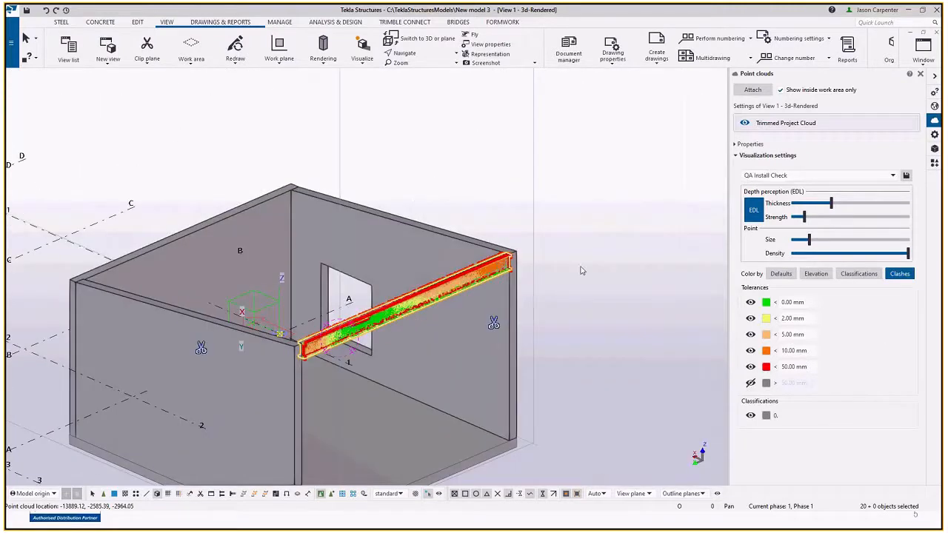
# - Select the floor slab in place of the beam and examine its deviations from the cloud
pyautogui.click(581, 271)
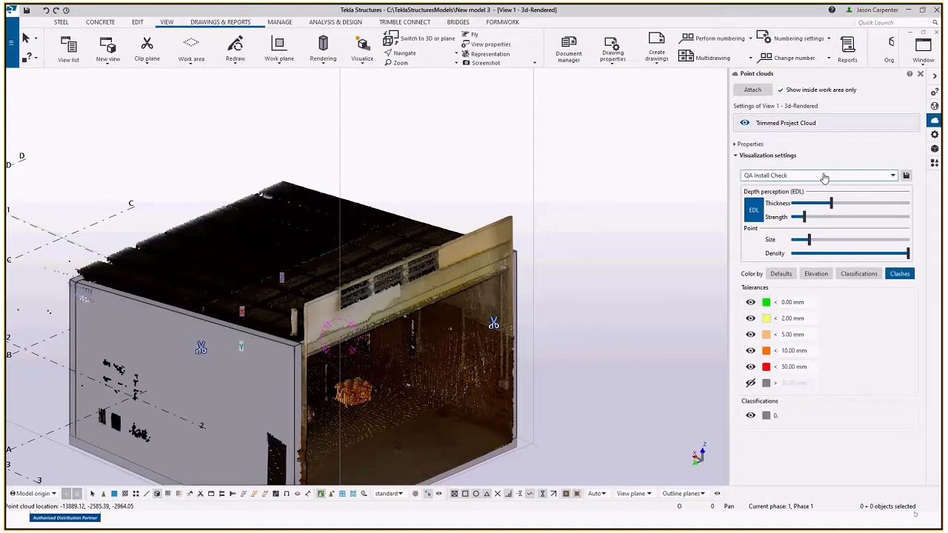
pyautogui.scroll(-3, 596, 392)
pyautogui.keyDown('ctrl'); pyautogui.moveTo(600, 402); pyautogui.dragTo(499, 418, button='middle'); pyautogui.keyUp('ctrl')
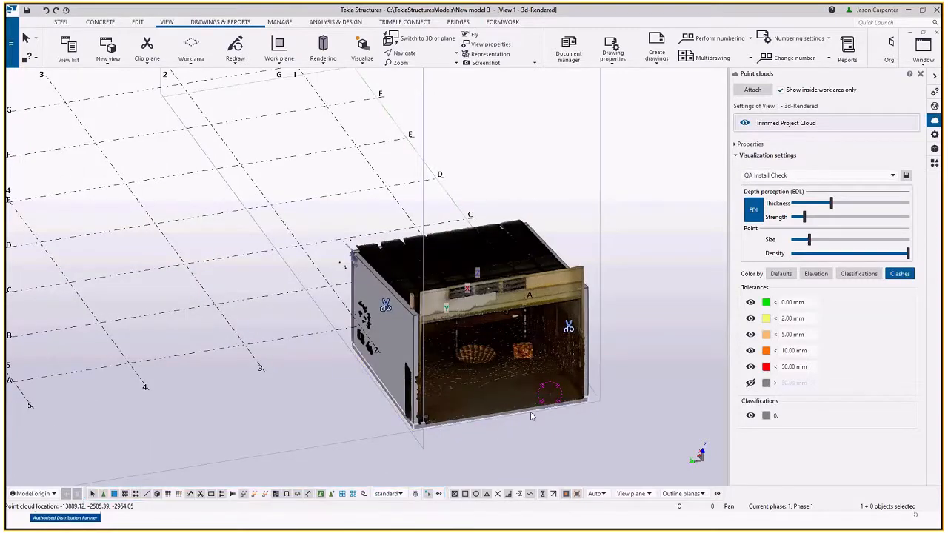
pyautogui.keyDown('ctrl'); pyautogui.moveTo(531, 416); pyautogui.dragTo(485, 368, button='middle'); pyautogui.keyUp('ctrl')
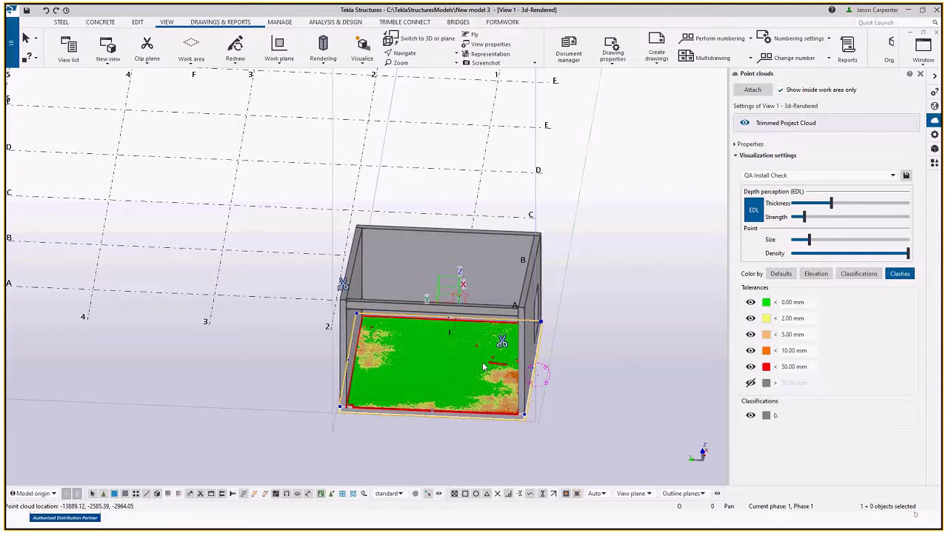
pyautogui.scroll(2, 454, 350)
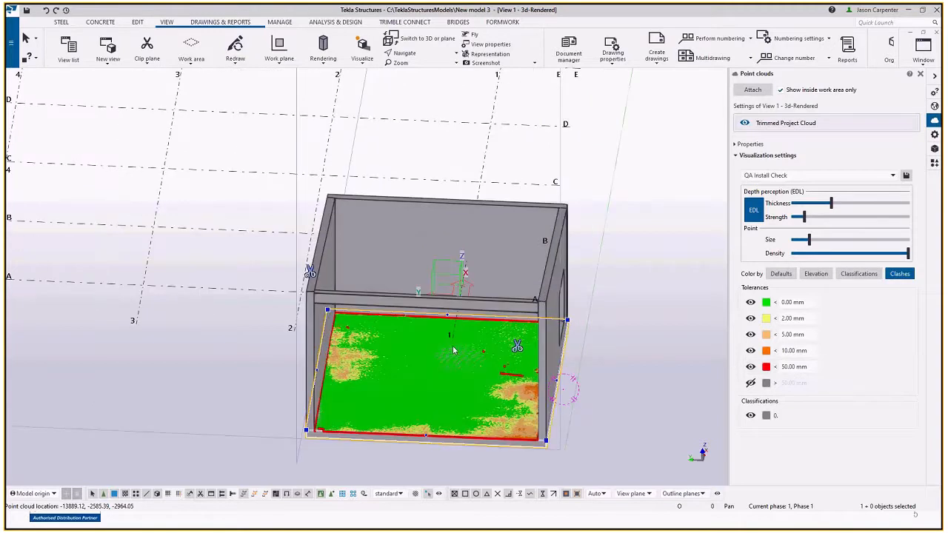
# - Hide the red 50 mm and green 0 mm tolerance points and examine the slab's remaining deviation areas
pyautogui.click(750, 367)
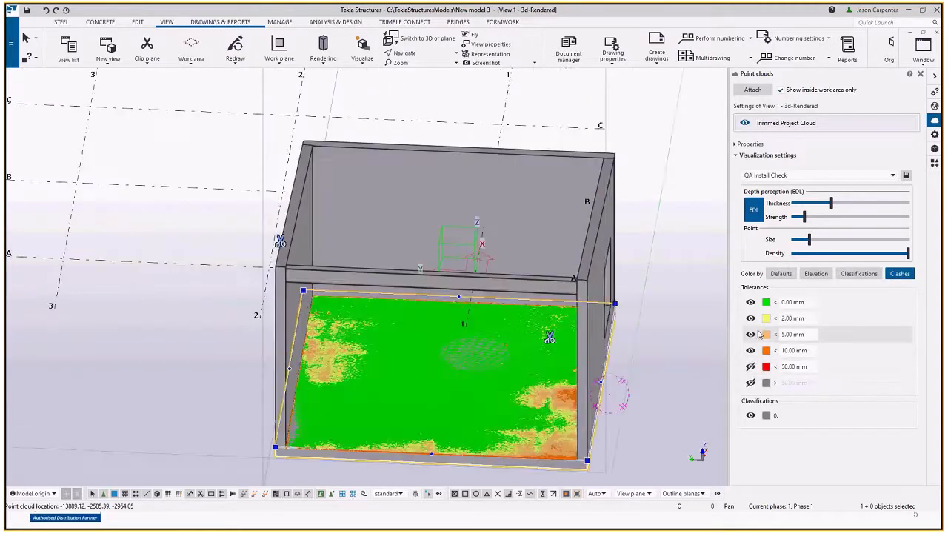
pyautogui.click(750, 302)
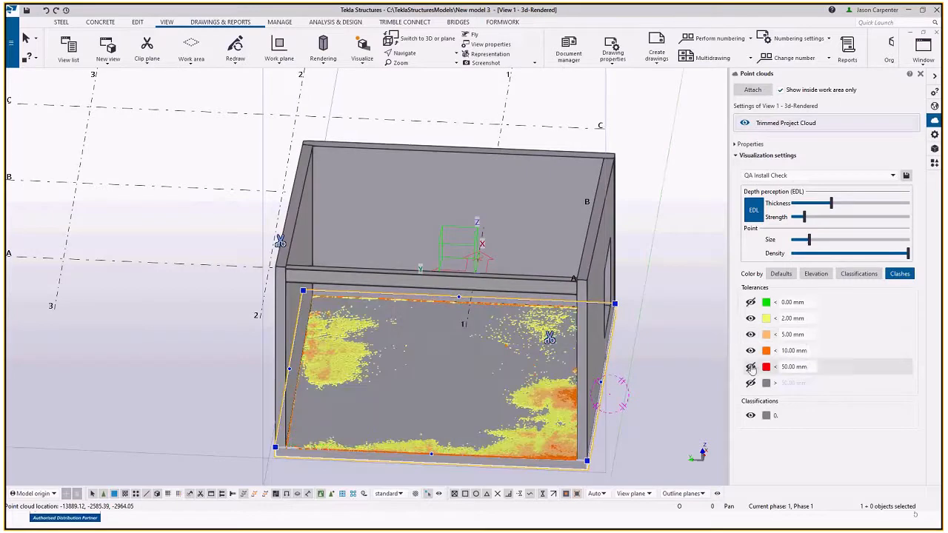
pyautogui.moveTo(675, 403)
pyautogui.keyDown('ctrl'); pyautogui.mouseDown(button='middle')
pyautogui.moveTo(685, 385)
pyautogui.moveTo(639, 332)
pyautogui.mouseUp(button='middle'); pyautogui.keyUp('ctrl')
pyautogui.scroll(5, 567, 342)
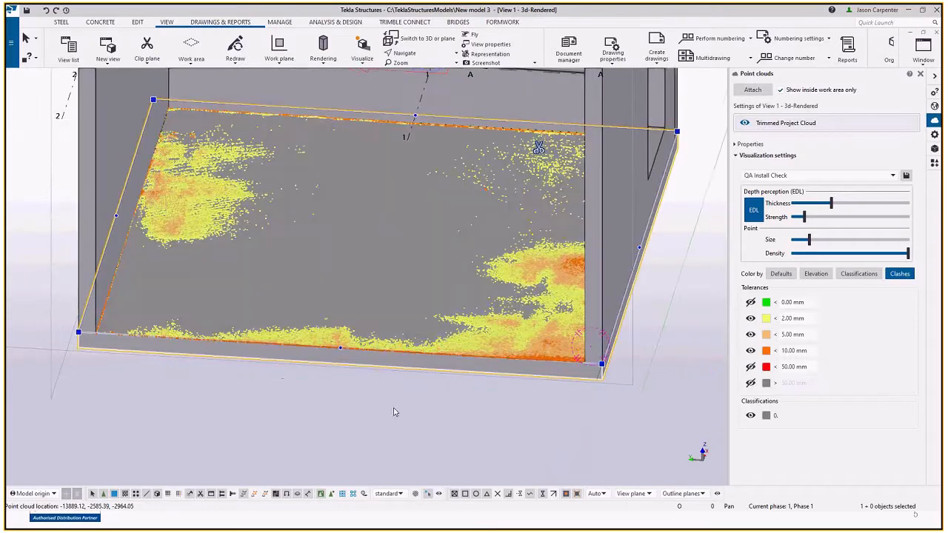
pyautogui.press('Left')
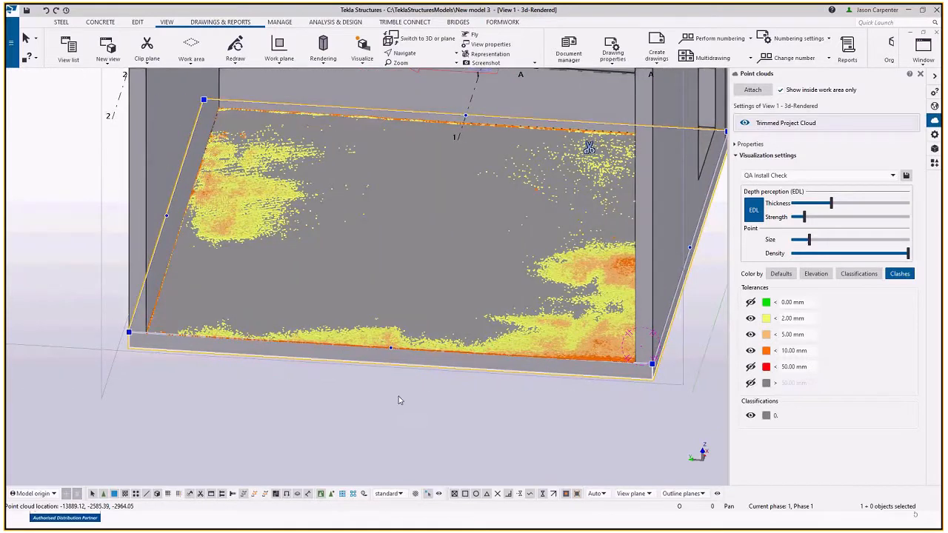
# - Examine the floor slab's deviation areas and compare them with the full point cloud by toggling the slab's selection
pyautogui.moveTo(408, 393)
pyautogui.keyDown('ctrl'); pyautogui.mouseDown(button='middle')
pyautogui.moveTo(421, 394)
pyautogui.moveTo(366, 355)
pyautogui.moveTo(538, 338)
pyautogui.mouseUp(button='middle'); pyautogui.keyUp('ctrl')
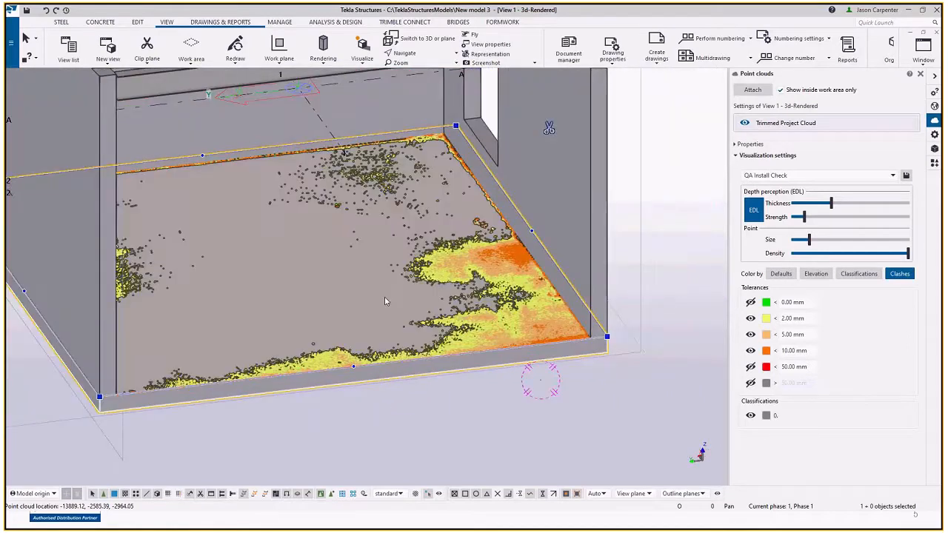
pyautogui.scroll(-3, 384, 296)
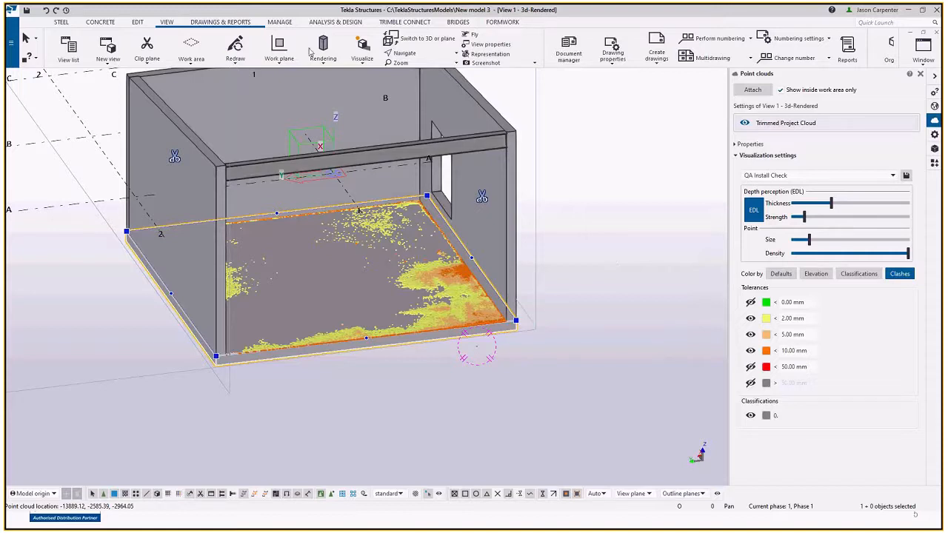
pyautogui.scroll(-2, 267, 45)
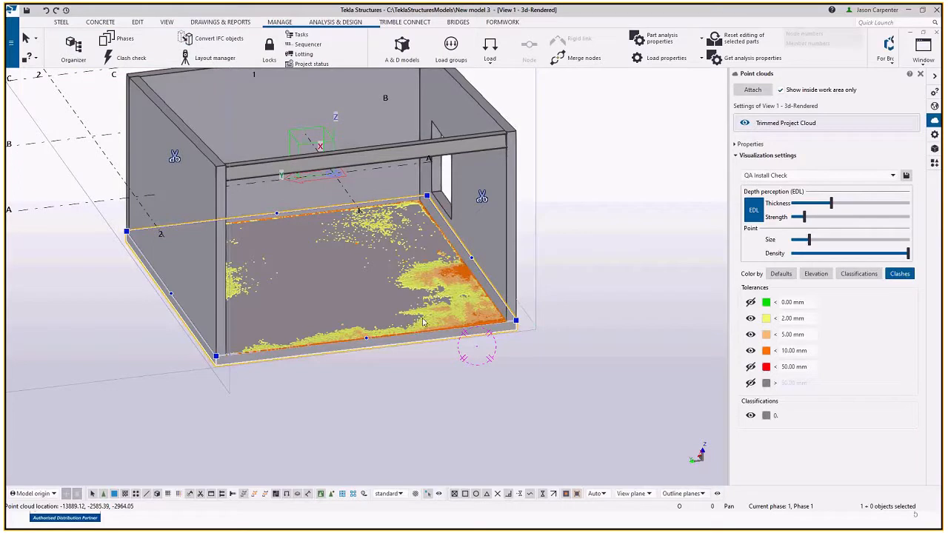
pyautogui.click(438, 353)
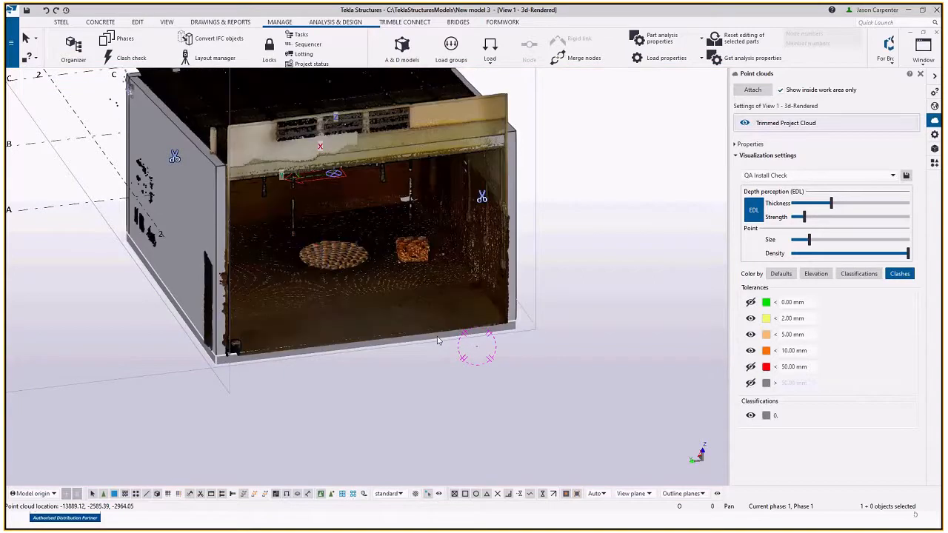
pyautogui.click(437, 340)
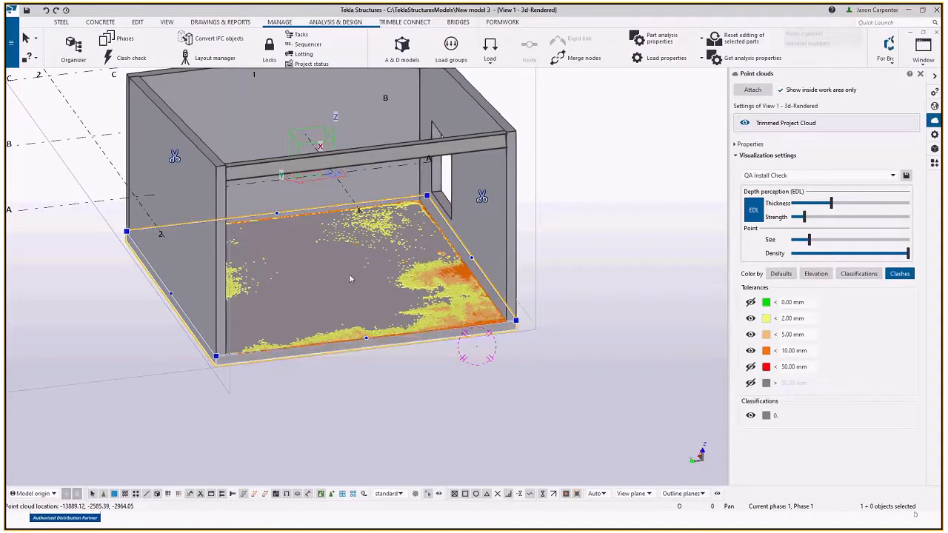
pyautogui.click(531, 384)
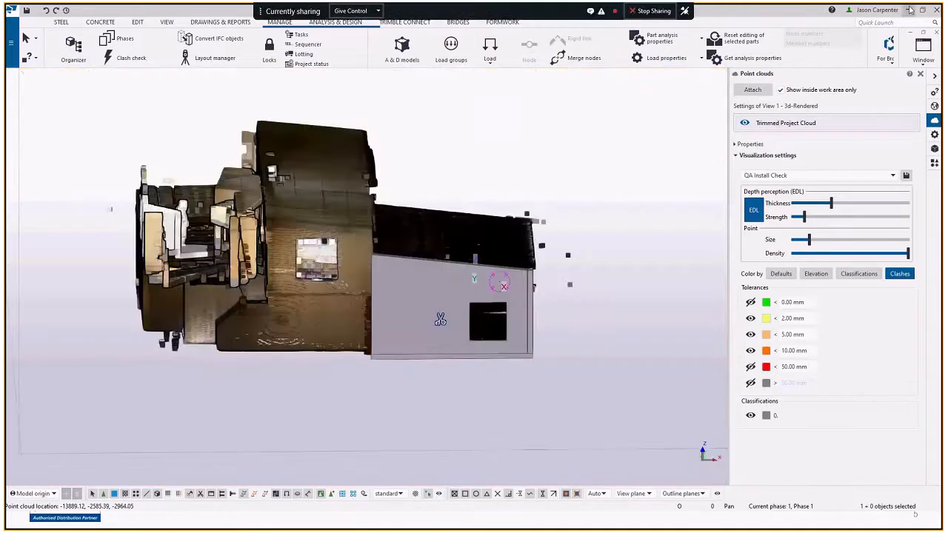
# - Show the presentation's Q & A slide and return to Tekla Structures
pyautogui.click(910, 10)
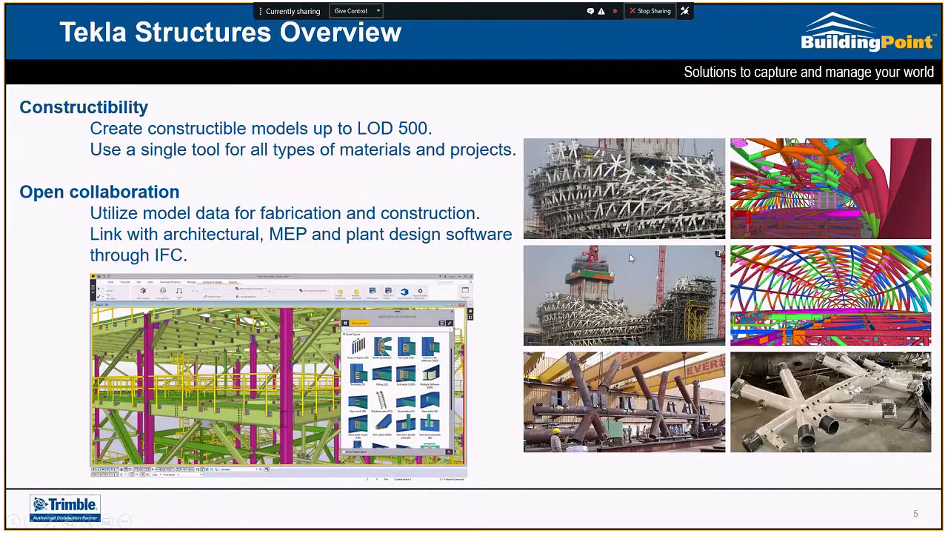
pyautogui.press('Right')
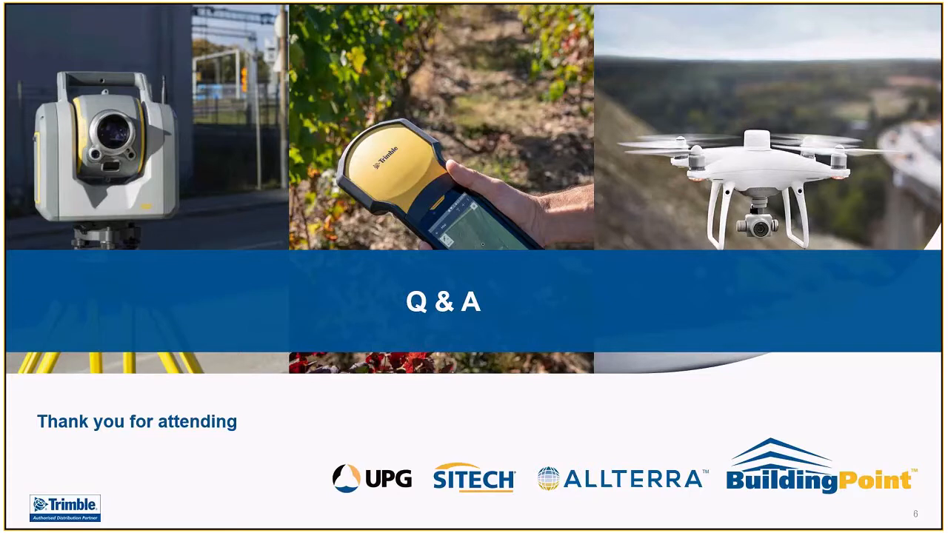
pyautogui.hotkey('alt', 'Tab')
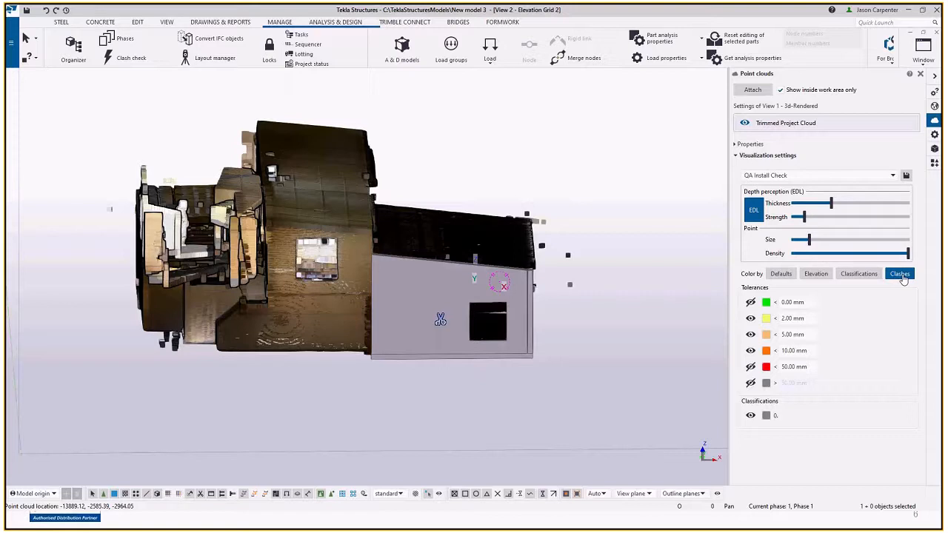
# - Reduce the point size of Trimmed Project Cloud in the 3d-Rendered view and in the Elevation Grid 2 view
pyautogui.scroll(-2, 575, 226)
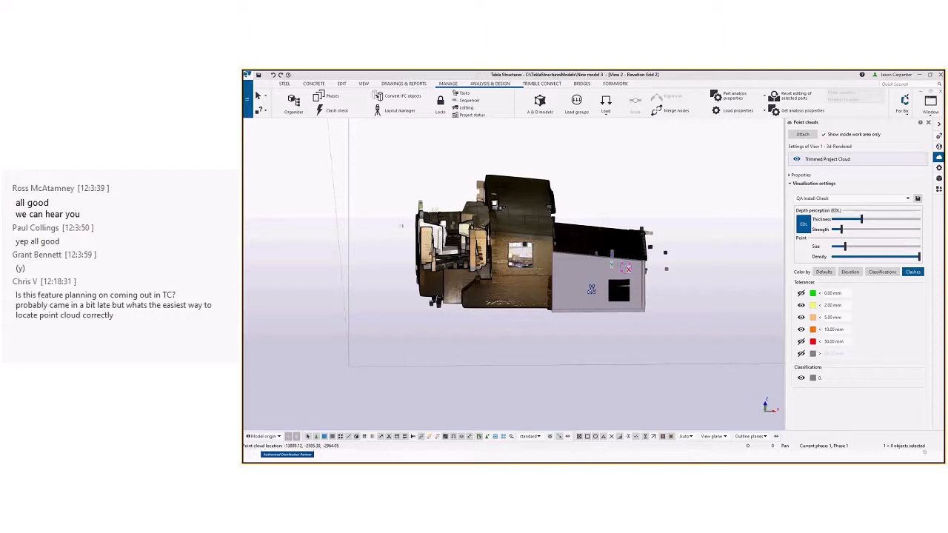
pyautogui.moveTo(843, 246); pyautogui.dragTo(828, 252)
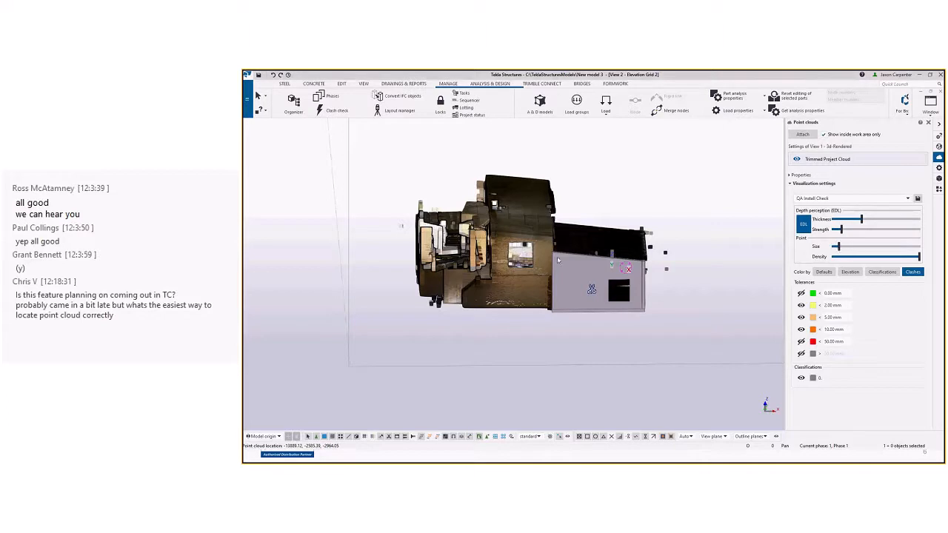
pyautogui.click(691, 264)
pyautogui.scroll(3, 494, 238)
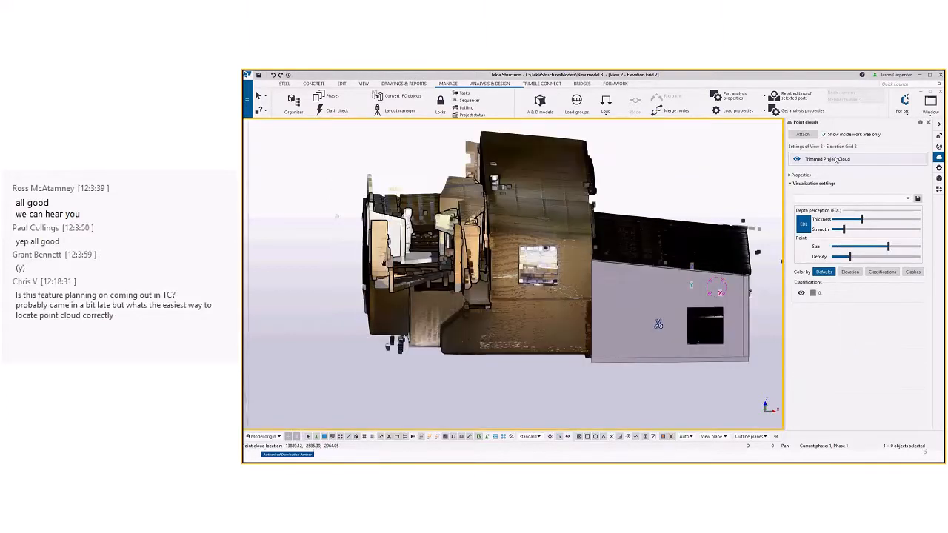
pyautogui.click(835, 159)
pyautogui.click(834, 247)
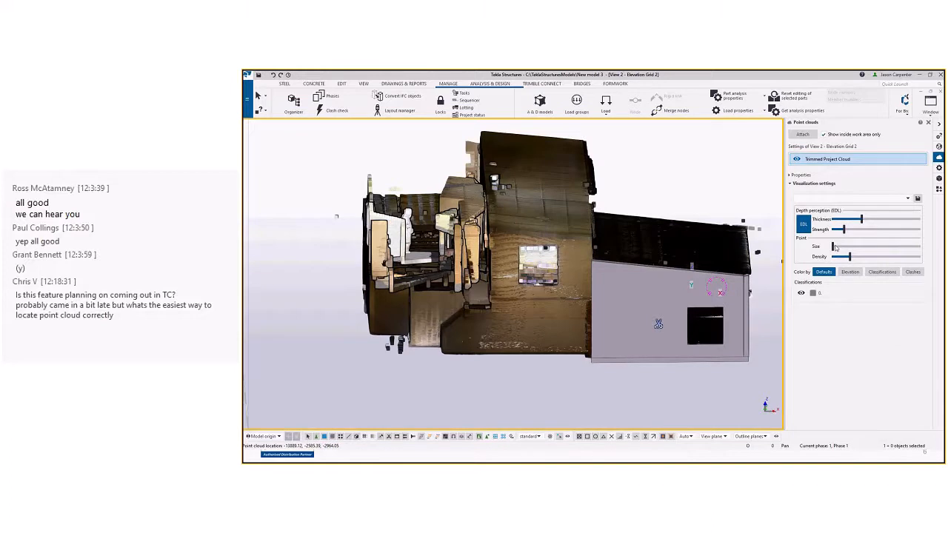
pyautogui.moveTo(834, 247); pyautogui.dragTo(839, 247)
pyautogui.moveTo(658, 207); pyautogui.dragTo(541, 236, button='middle')
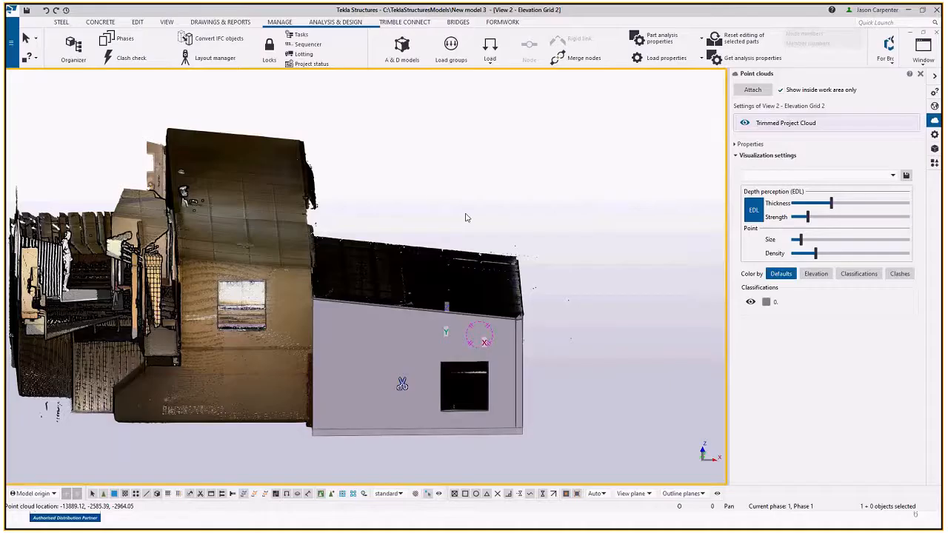
# - Inspect the Location by options for attaching a point cloud and close the dialog without attaching a file
pyautogui.click(763, 91)
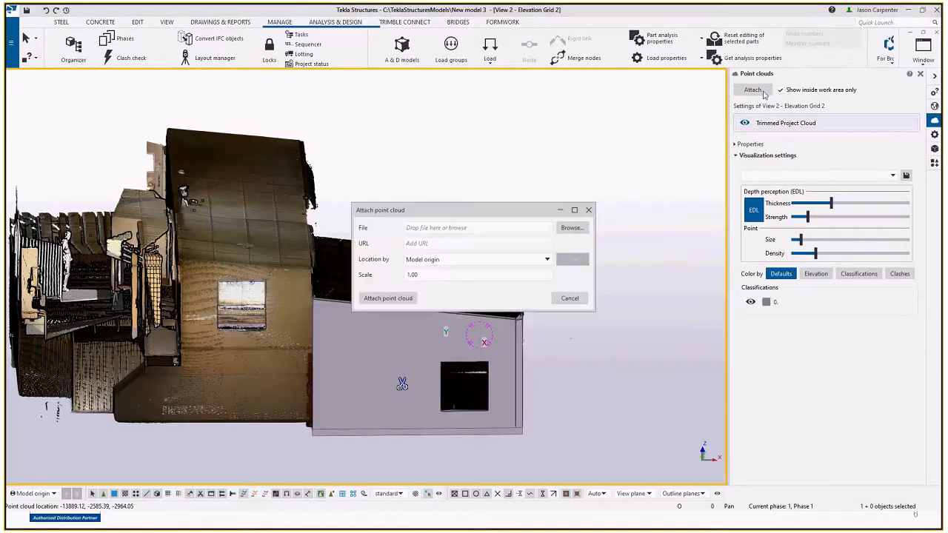
pyautogui.click(455, 260)
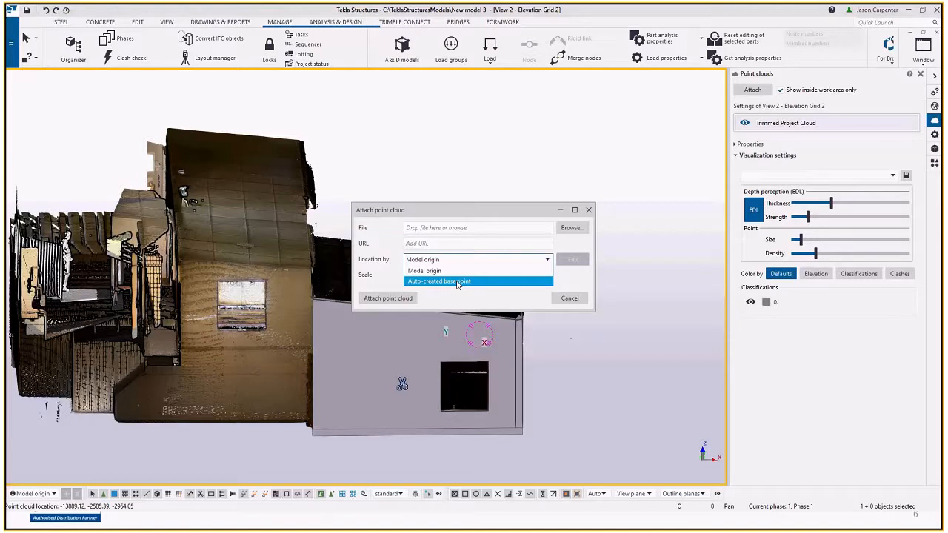
pyautogui.click(516, 214)
pyautogui.click(588, 210)
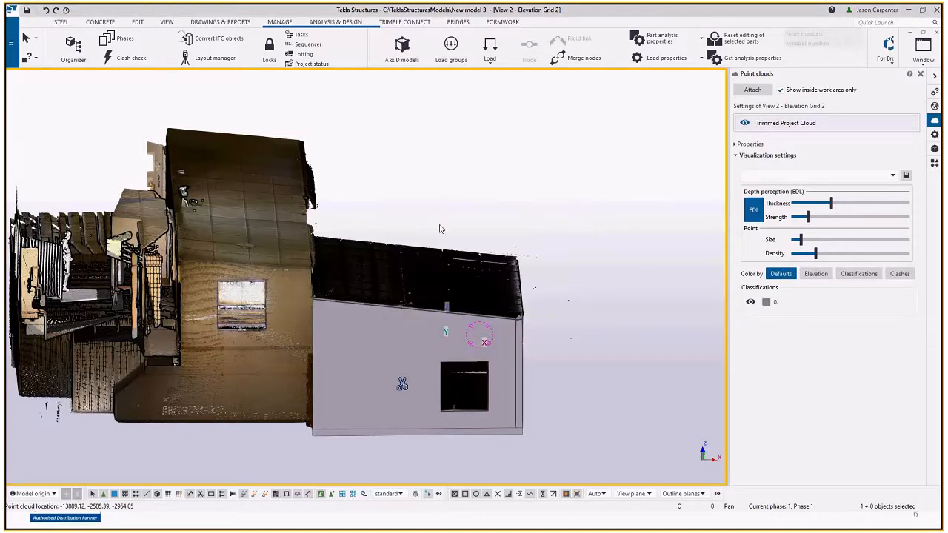
# - Examine the point cloud around the extension in the 3d-Rendered view and the Elevation Grid 2 view
pyautogui.hotkey('ctrl', 'Tab')
pyautogui.scroll(5, 280, 284)
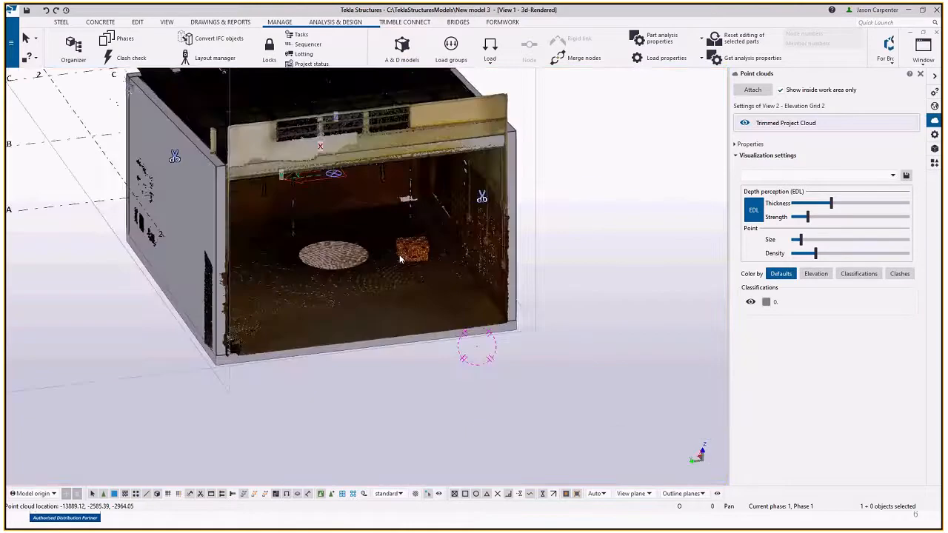
pyautogui.hotkey('ctrl', 'Tab')
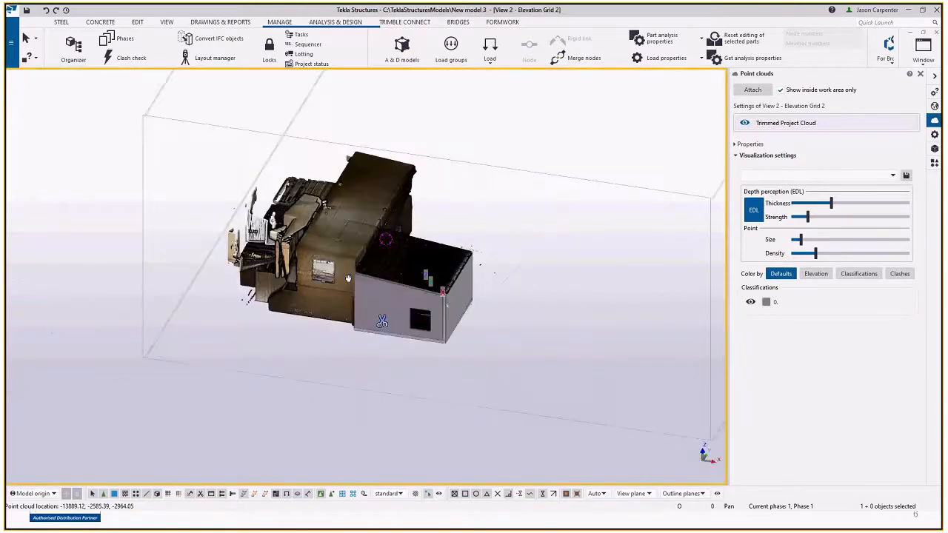
pyautogui.keyDown('ctrl'); pyautogui.moveTo(281, 283); pyautogui.dragTo(345, 270, button='middle'); pyautogui.keyUp('ctrl')
pyautogui.scroll(2, 391, 268)
pyautogui.scroll(2, 406, 327)
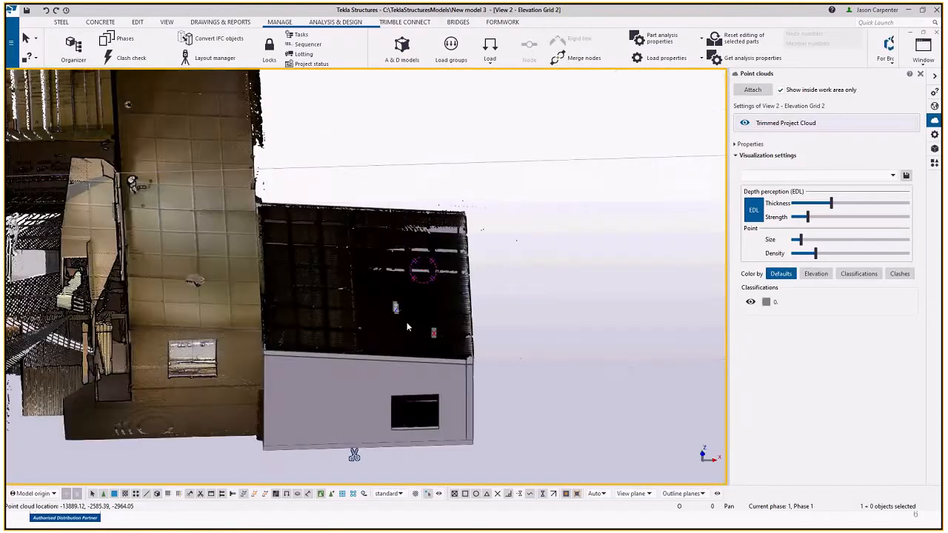
pyautogui.keyDown('ctrl'); pyautogui.moveTo(406, 327); pyautogui.dragTo(368, 248, button='middle'); pyautogui.keyUp('ctrl')
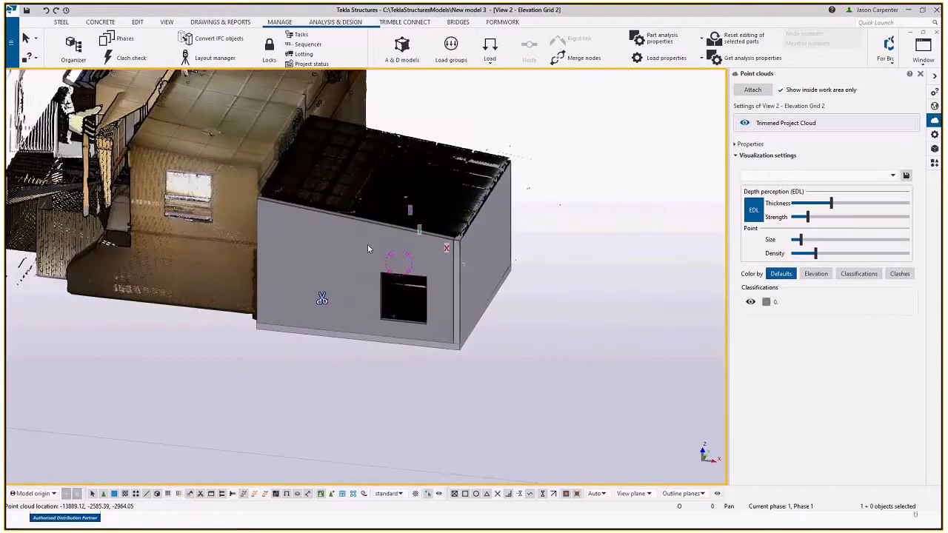
pyautogui.scroll(-5, 367, 244)
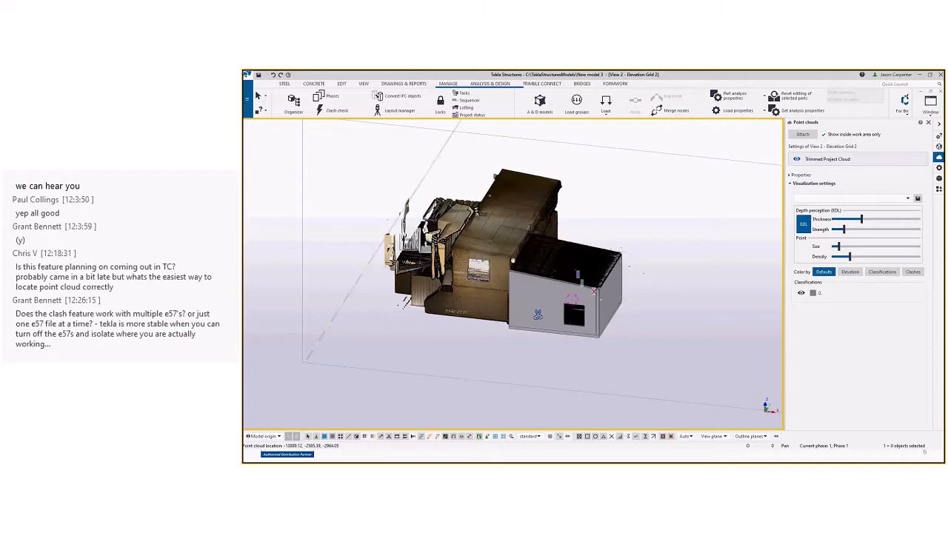
# - Select the extension's window wall in the Elevation Grid 2 view and colour the point cloud by Clashes
pyautogui.moveTo(497, 247); pyautogui.dragTo(516, 251, button='middle')
pyautogui.scroll(3, 533, 279)
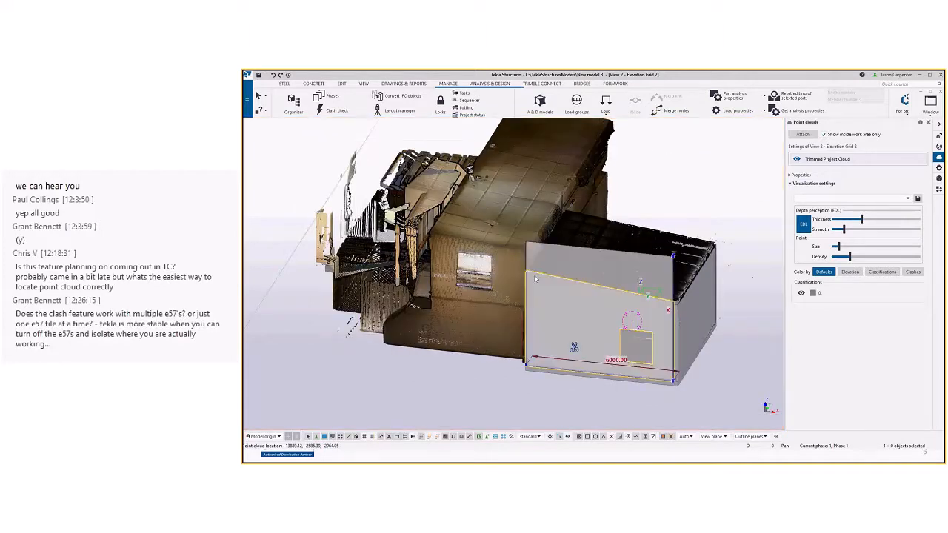
pyautogui.click(914, 272)
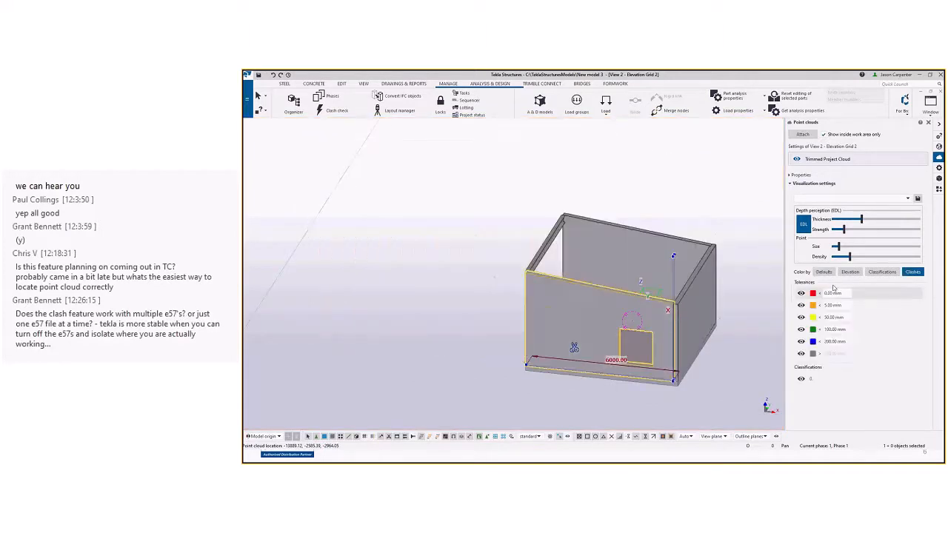
pyautogui.moveTo(711, 331)
pyautogui.keyDown('ctrl'); pyautogui.mouseDown(button='middle')
pyautogui.moveTo(741, 319)
pyautogui.moveTo(698, 309)
pyautogui.mouseUp(button='middle'); pyautogui.keyUp('ctrl')
# - Check the window wall's clash display in the 3d-Rendered view by reselecting the wall, and clear the selection
pyautogui.hotkey('ctrl', 'Tab')
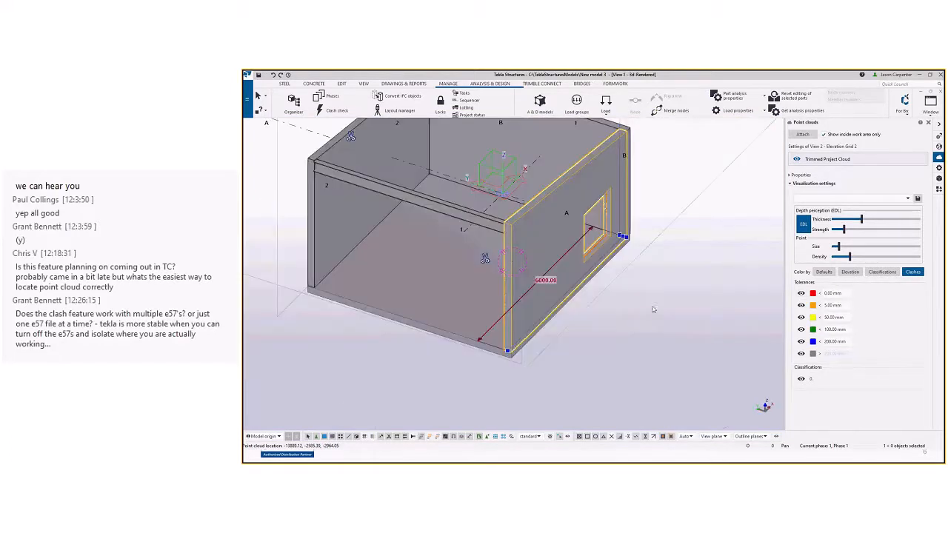
pyautogui.click(608, 310)
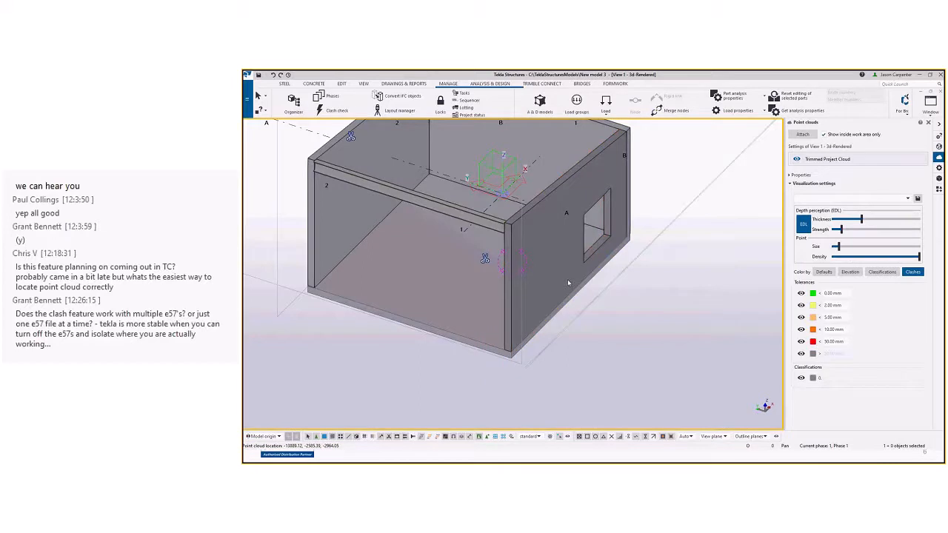
pyautogui.click(588, 258)
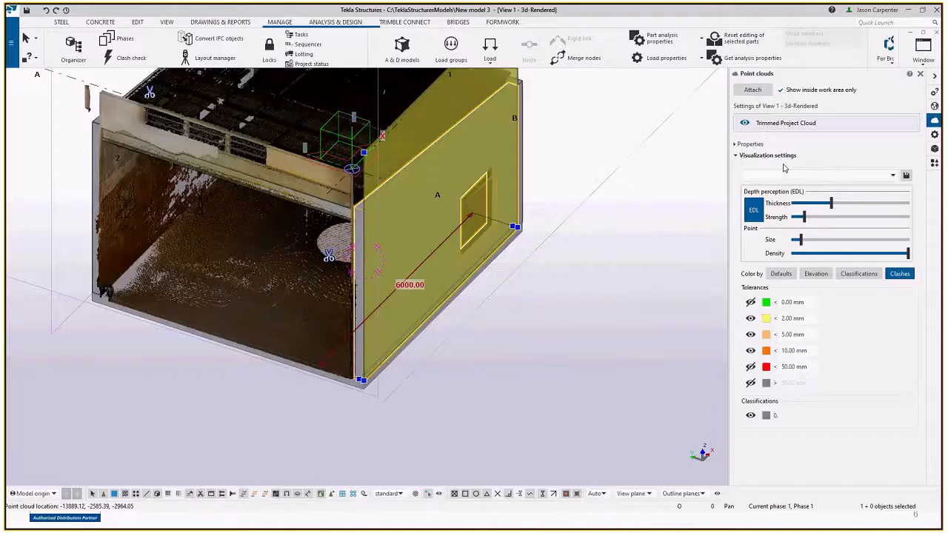
pyautogui.click(512, 325)
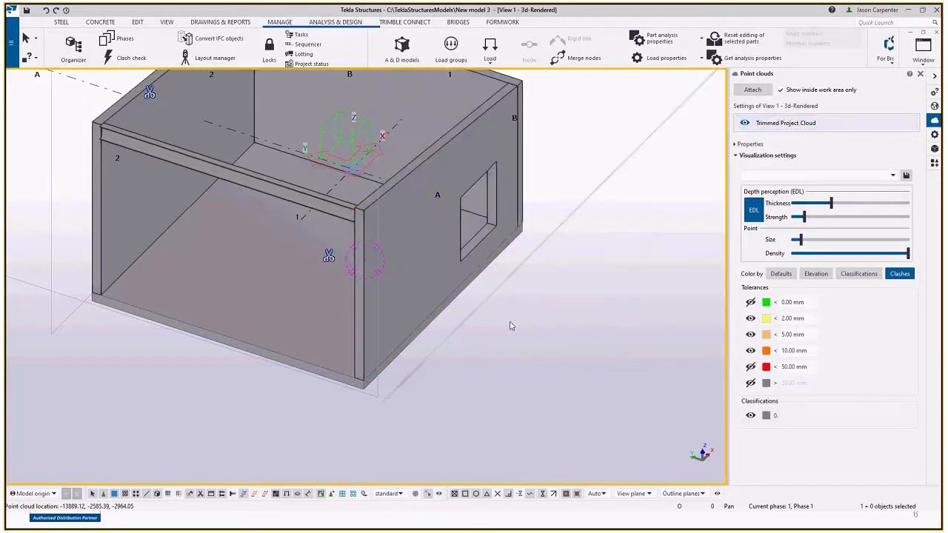
# - Select Trimmed Project Cloud in the 3d-Rendered view and expand its location, scale and position properties
pyautogui.click(780, 122)
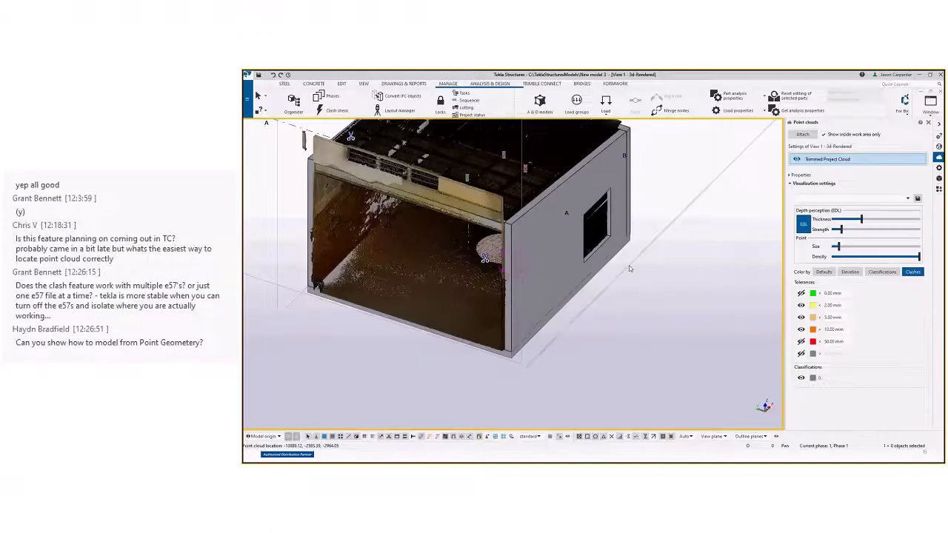
pyautogui.moveTo(629, 269)
pyautogui.keyDown('ctrl'); pyautogui.mouseDown(button='middle')
pyautogui.moveTo(678, 260)
pyautogui.moveTo(851, 137)
pyautogui.mouseUp(button='middle'); pyautogui.keyUp('ctrl')
pyautogui.click(871, 158)
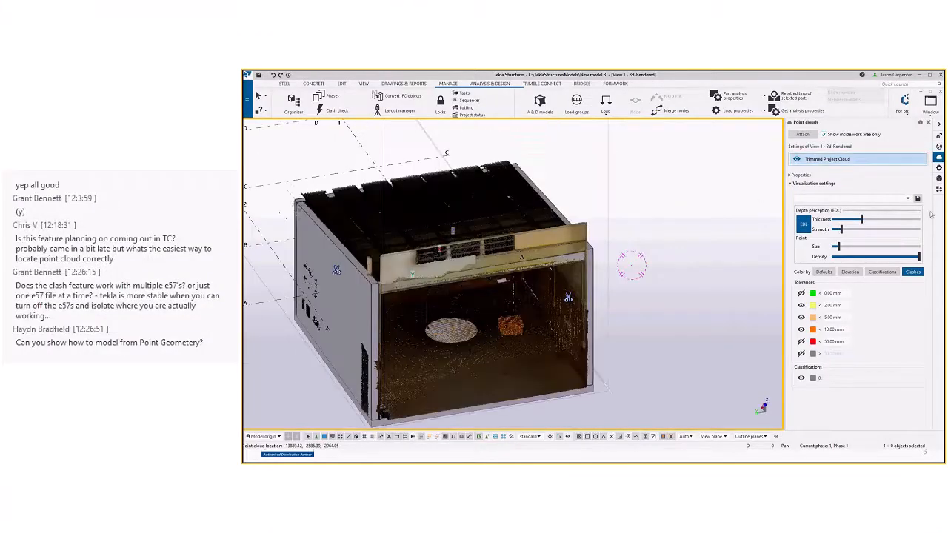
pyautogui.click(805, 176)
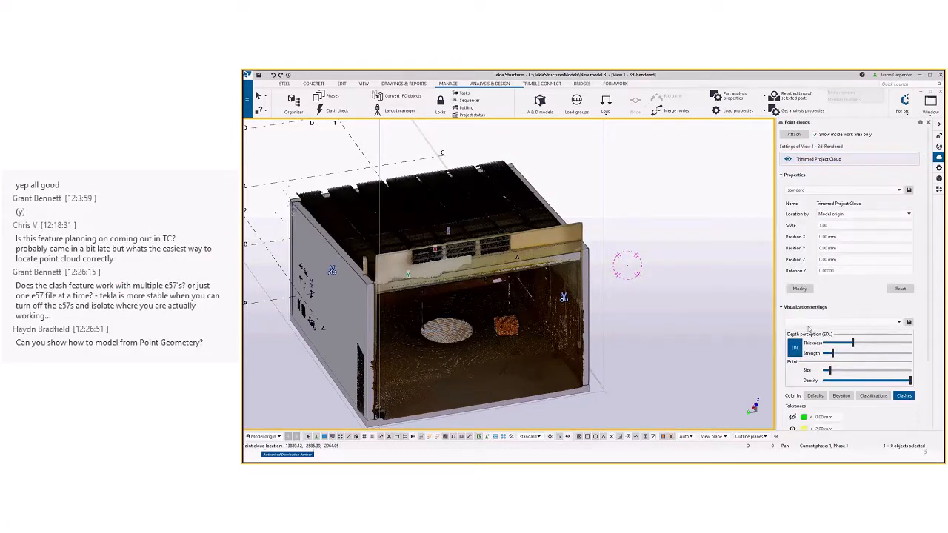
# - Select the window wall to examine its deviations from Trimmed Project Cloud, and clear the selection
pyautogui.click(589, 297)
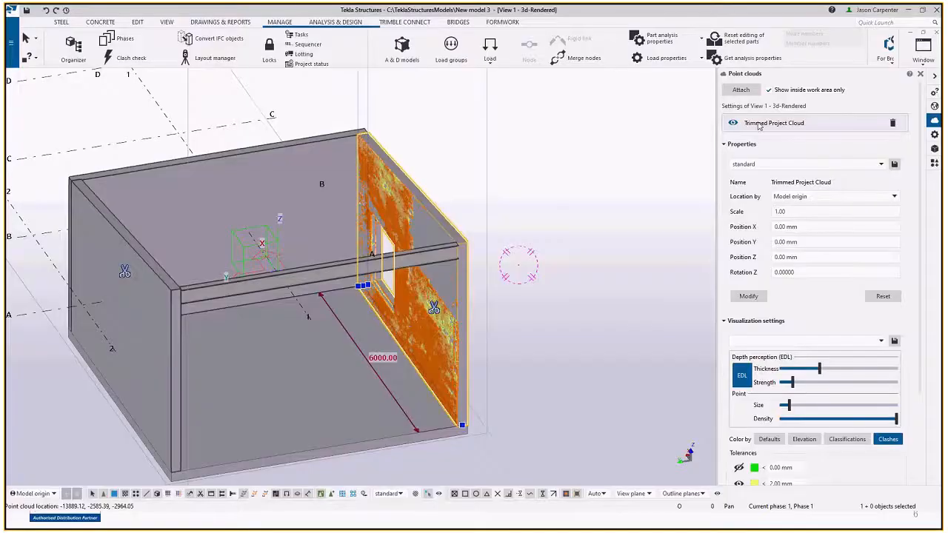
pyautogui.click(808, 160)
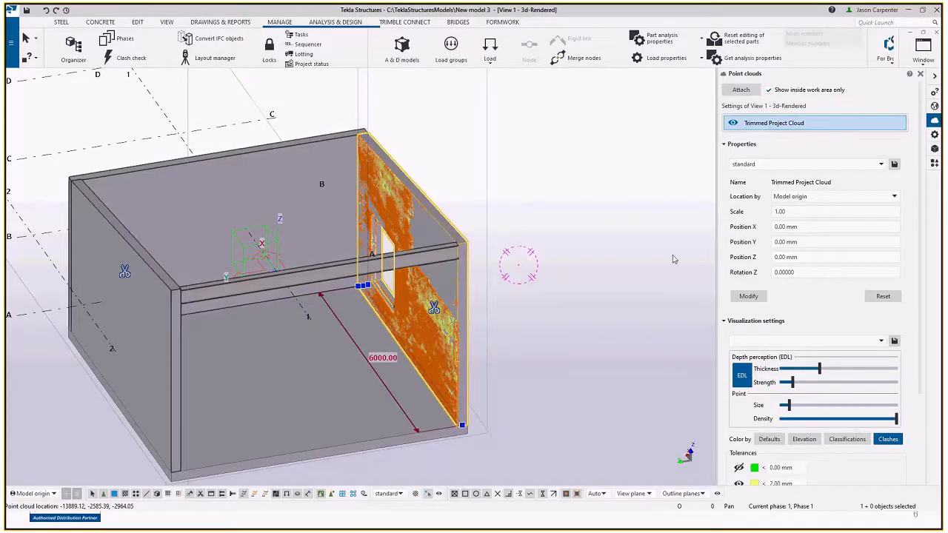
pyautogui.press('Escape')
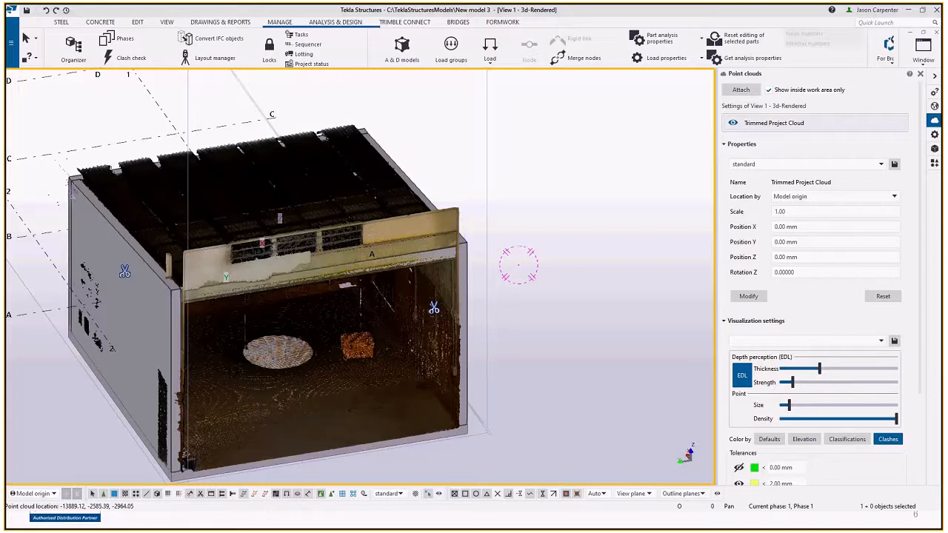
# - Examine the complete project cloud of the existing building together with the modelled extension in the Elevation Grid 2 view
pyautogui.moveTo(436, 287)
pyautogui.keyDown('ctrl'); pyautogui.mouseDown(button='middle')
pyautogui.moveTo(426, 289)
pyautogui.moveTo(363, 222)
pyautogui.moveTo(331, 210)
pyautogui.moveTo(347, 223)
pyautogui.moveTo(217, 329)
pyautogui.mouseUp(button='middle'); pyautogui.keyUp('ctrl')
pyautogui.scroll(-3, 425, 290)
pyautogui.scroll(3, 332, 210)
pyautogui.scroll(-3, 217, 329)
pyautogui.keyDown('ctrl'); pyautogui.moveTo(391, 264); pyautogui.dragTo(348, 262, button='middle'); pyautogui.keyUp('ctrl')
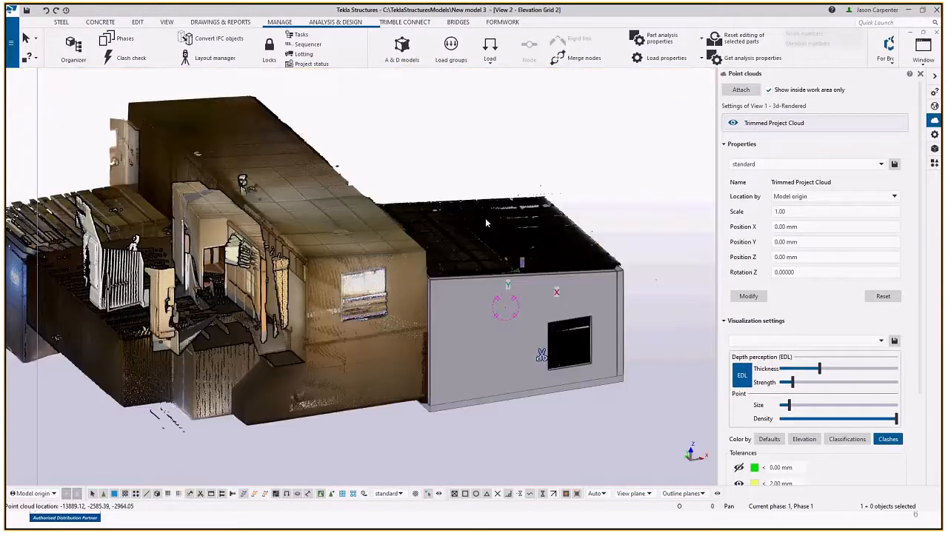
# - Examine the scanned interior, window wall and side of the existing building up close in the Elevation Grid 2 view
pyautogui.keyDown('ctrl'); pyautogui.moveTo(484, 218); pyautogui.dragTo(377, 316, button='middle'); pyautogui.keyUp('ctrl')
pyautogui.scroll(3, 377, 316)
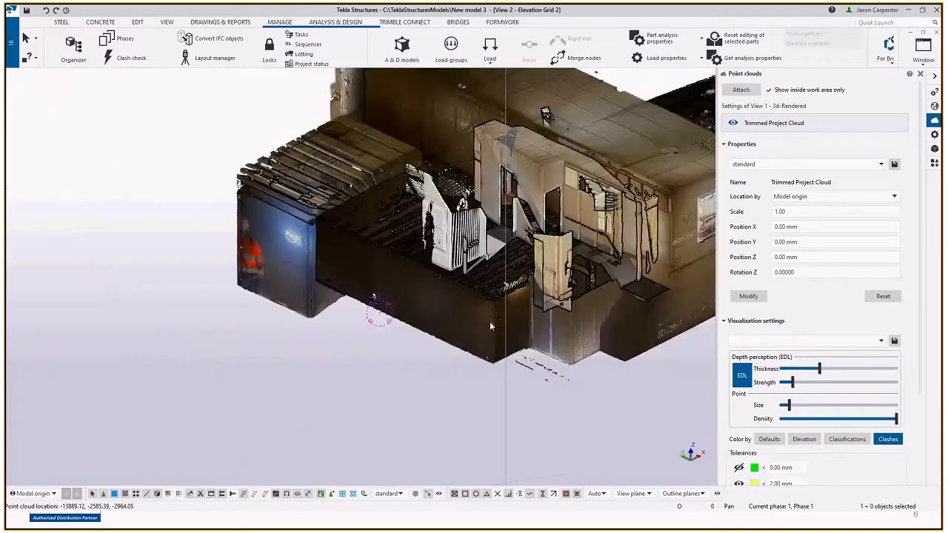
pyautogui.scroll(2, 447, 290)
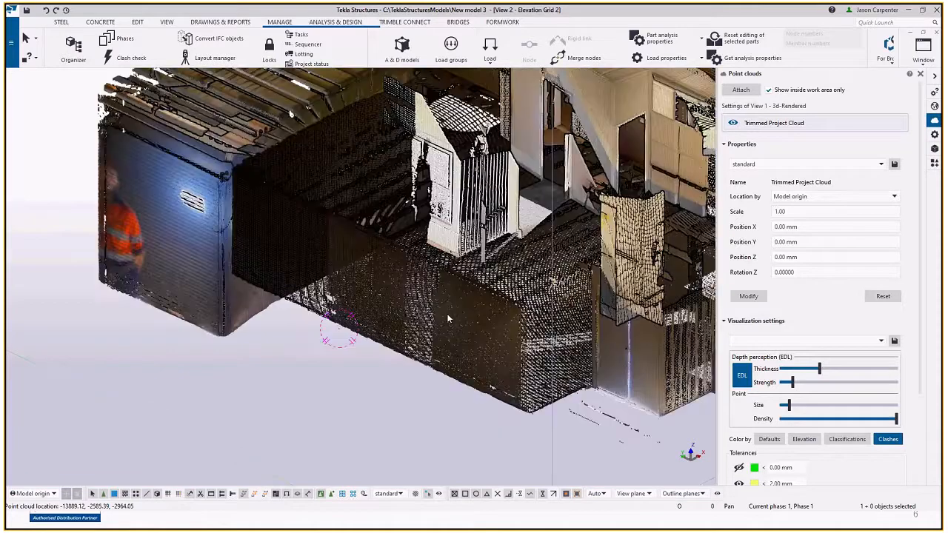
pyautogui.keyDown('ctrl'); pyautogui.moveTo(447, 313); pyautogui.dragTo(587, 337, button='middle'); pyautogui.keyUp('ctrl')
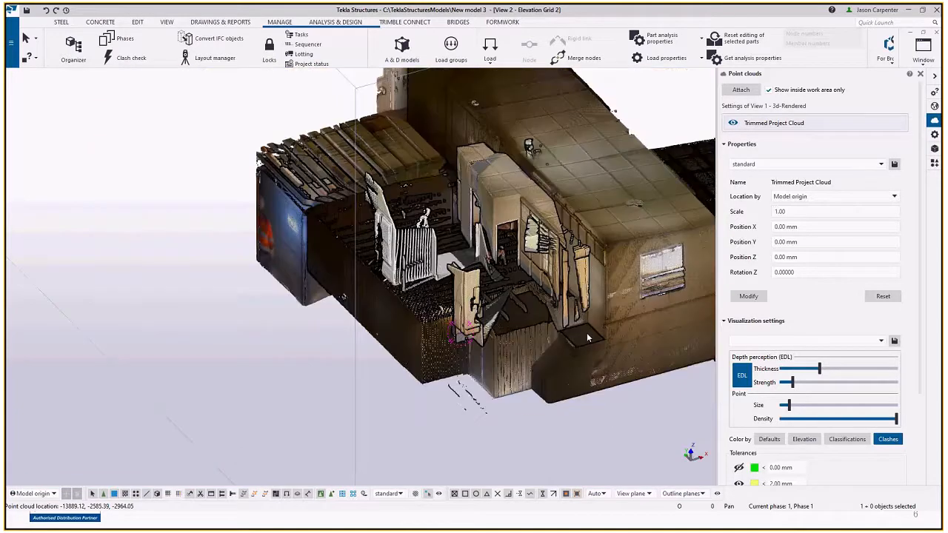
pyautogui.moveTo(300, 271)
pyautogui.keyDown('ctrl'); pyautogui.mouseDown(button='middle')
pyautogui.moveTo(356, 252)
pyautogui.moveTo(365, 328)
pyautogui.moveTo(425, 261)
pyautogui.moveTo(410, 246)
pyautogui.moveTo(290, 264)
pyautogui.moveTo(135, 256)
pyautogui.moveTo(253, 186)
pyautogui.mouseUp(button='middle'); pyautogui.keyUp('ctrl')
pyautogui.moveTo(360, 317)
pyautogui.keyDown('ctrl'); pyautogui.mouseDown(button='middle')
pyautogui.moveTo(377, 338)
pyautogui.moveTo(419, 324)
pyautogui.mouseUp(button='middle'); pyautogui.keyUp('ctrl')
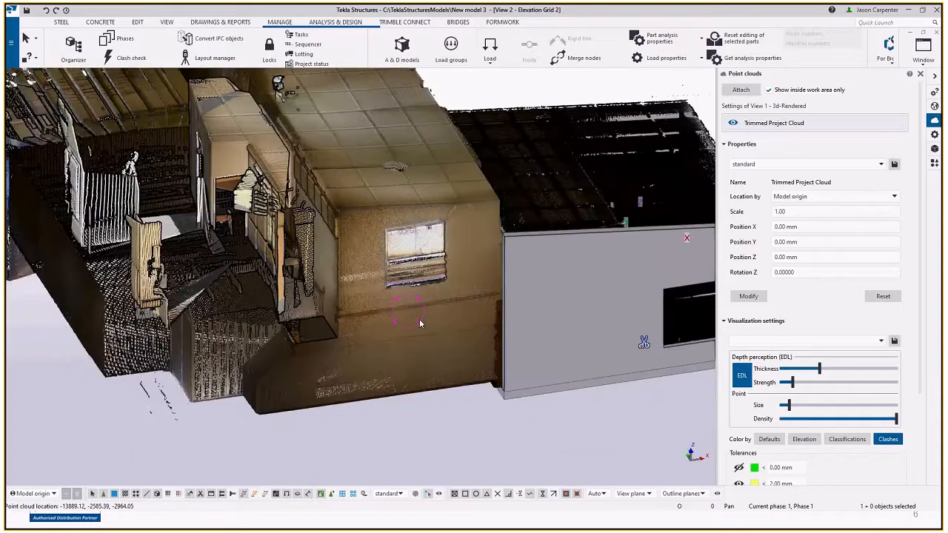
# - Model a concrete slab over the existing building's window wall in plane view, using the wall's four point cloud corners as its outline
pyautogui.scroll(1, 455, 346)
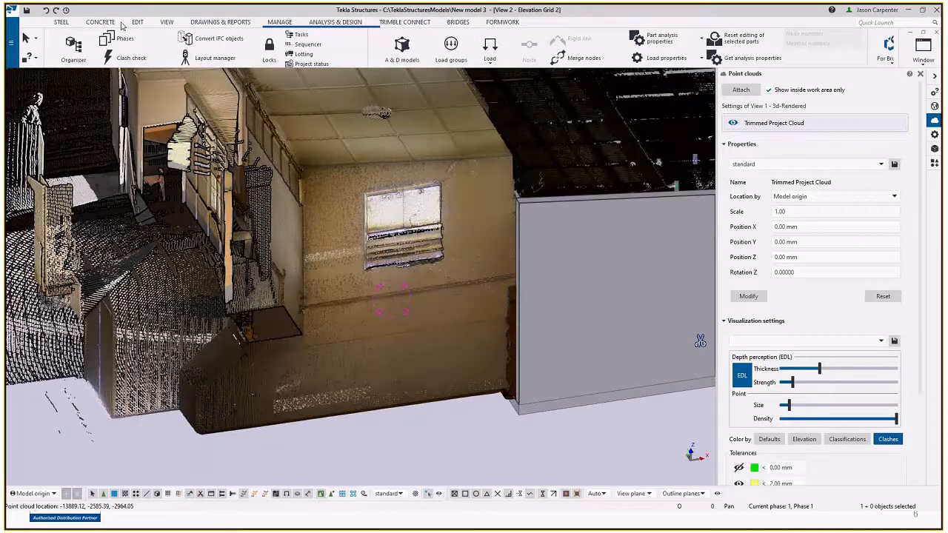
pyautogui.click(111, 22)
pyautogui.click(122, 46)
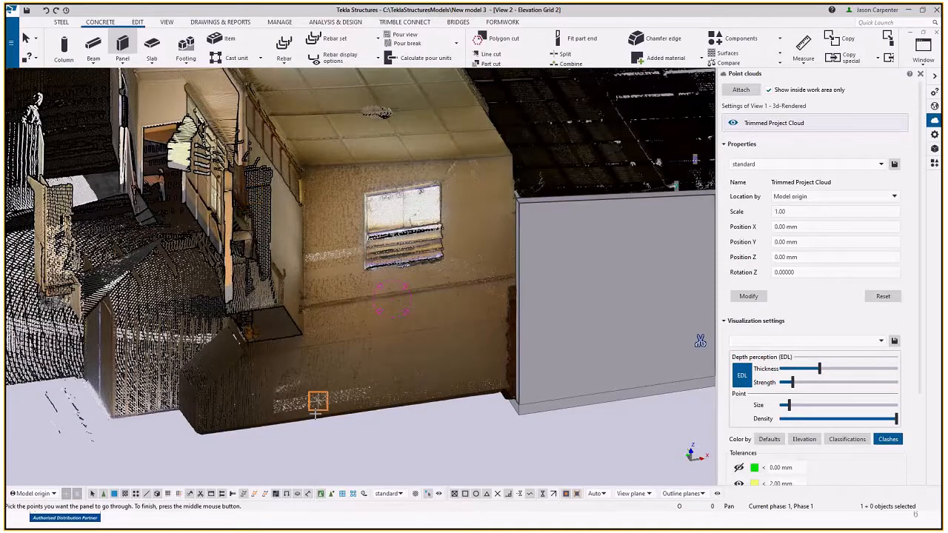
pyautogui.hotkey('ctrl', 'p')
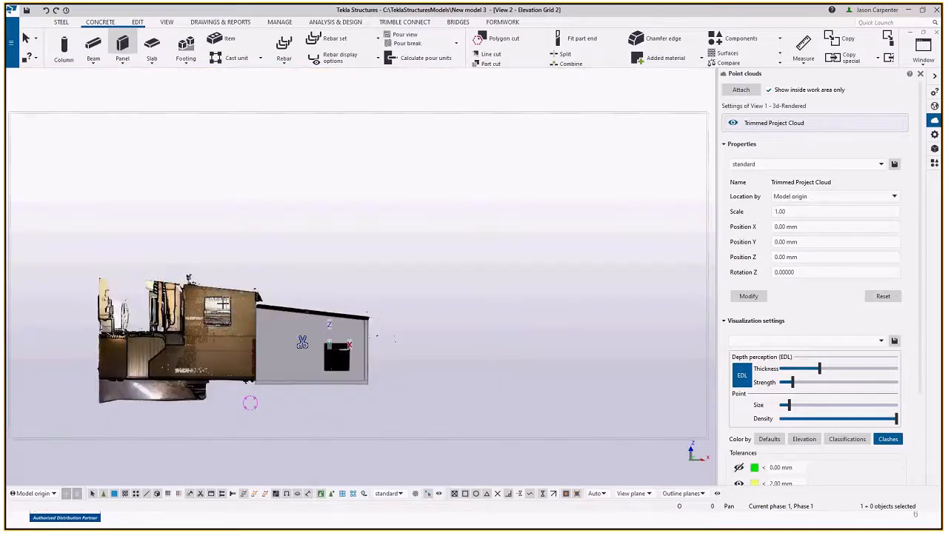
pyautogui.scroll(2, 222, 302)
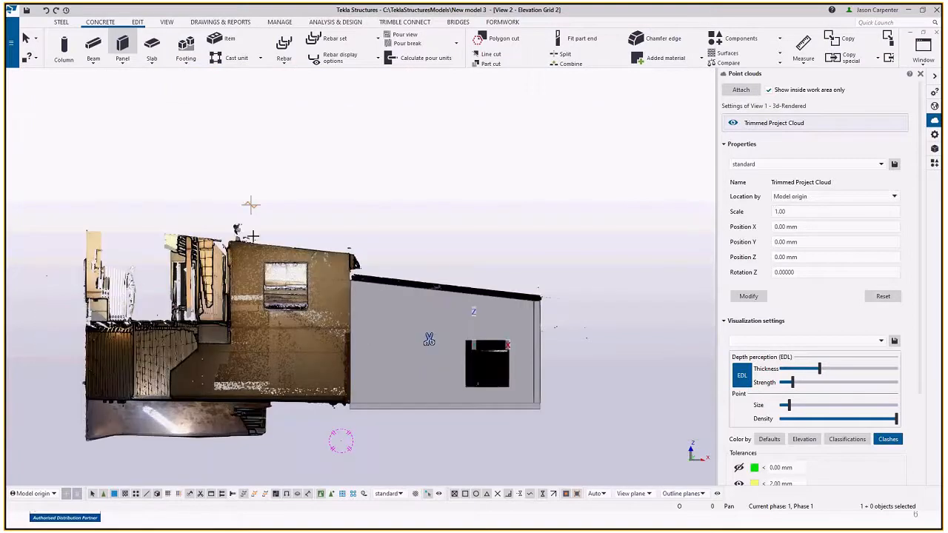
pyautogui.scroll(2, 244, 227)
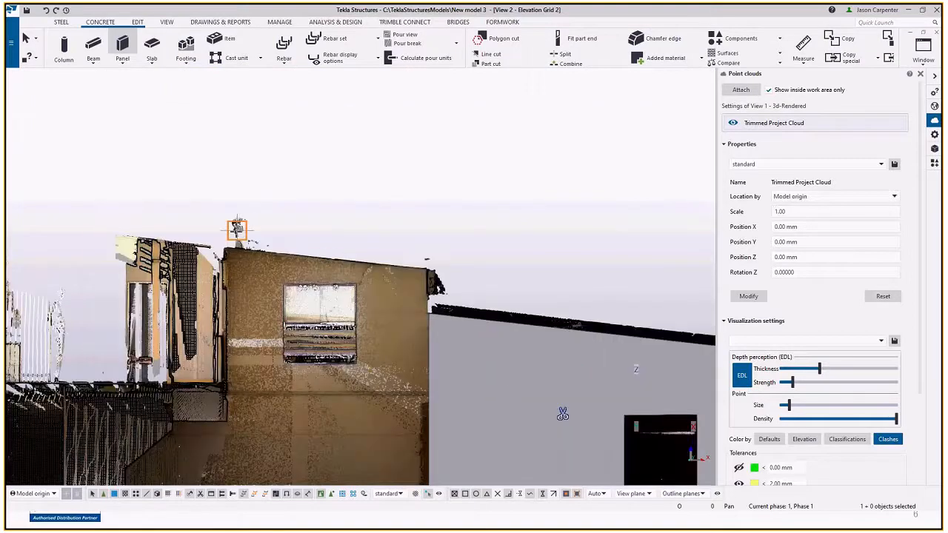
pyautogui.click(152, 58)
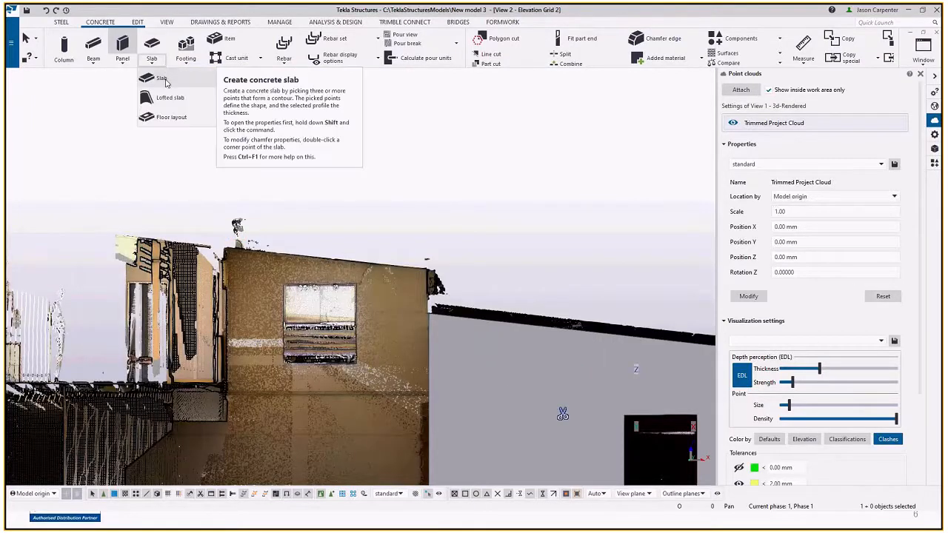
pyautogui.click(164, 80)
pyautogui.moveTo(411, 201); pyautogui.dragTo(419, 153, button='middle')
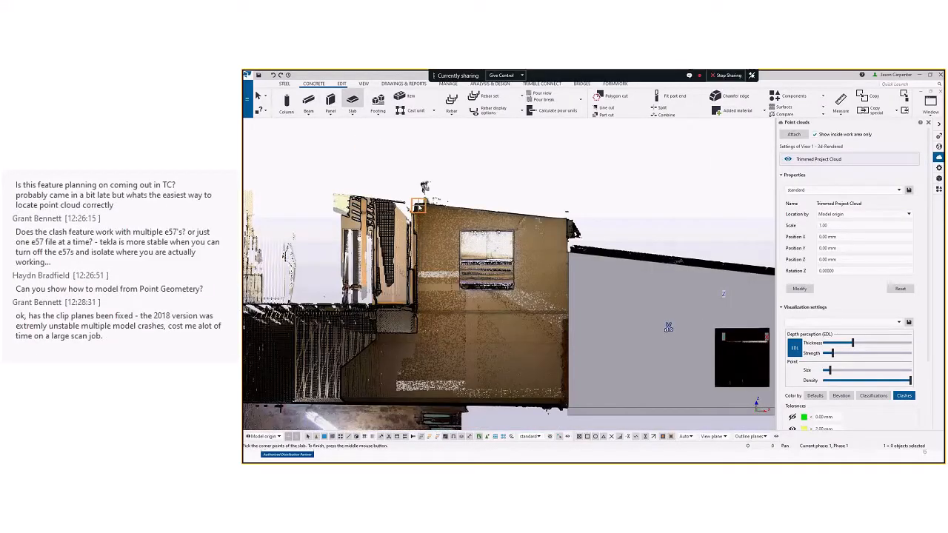
pyautogui.click(419, 206)
pyautogui.click(567, 215)
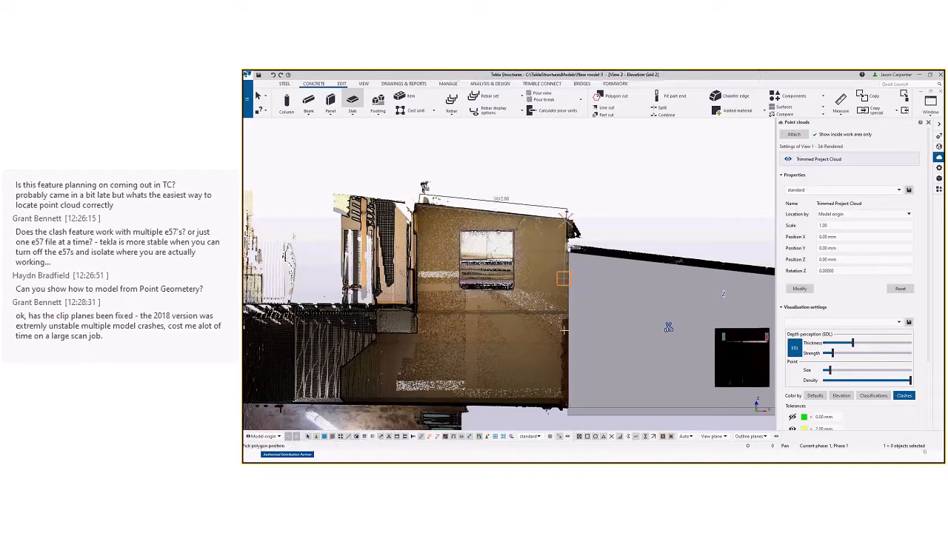
pyautogui.click(561, 405)
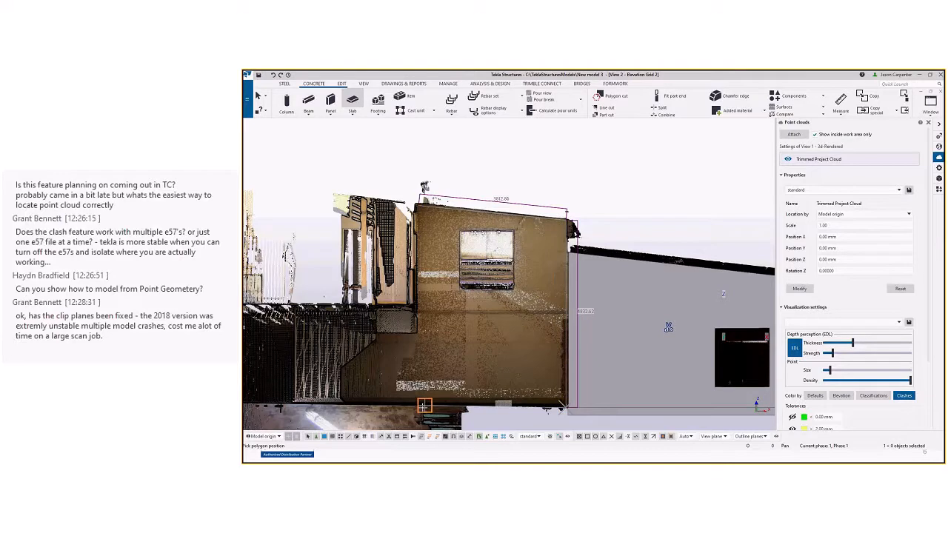
pyautogui.click(421, 404)
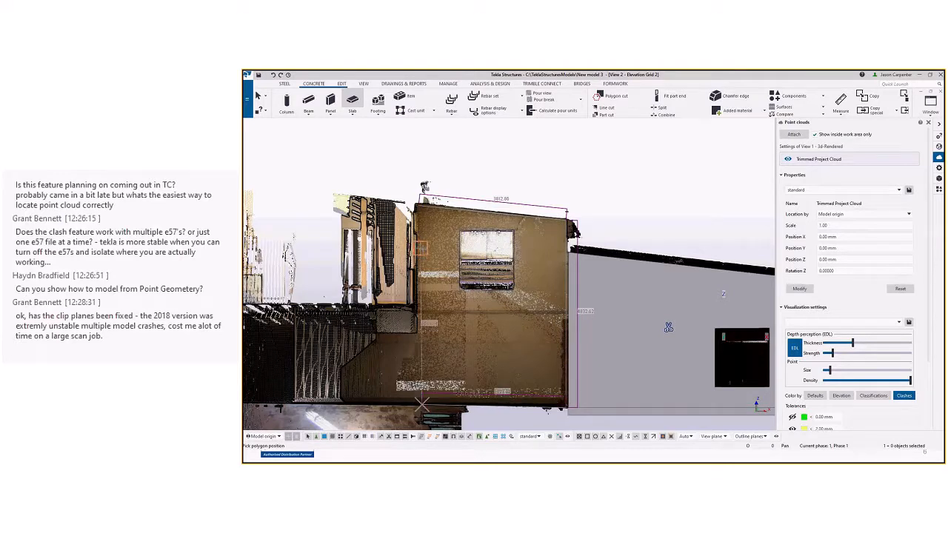
pyautogui.middleClick(421, 404)
# - Switch to the 3d-Rendered view and delete the clip planes that cut off the existing building's point cloud
pyautogui.moveTo(668, 327); pyautogui.dragTo(663, 331, button='middle')
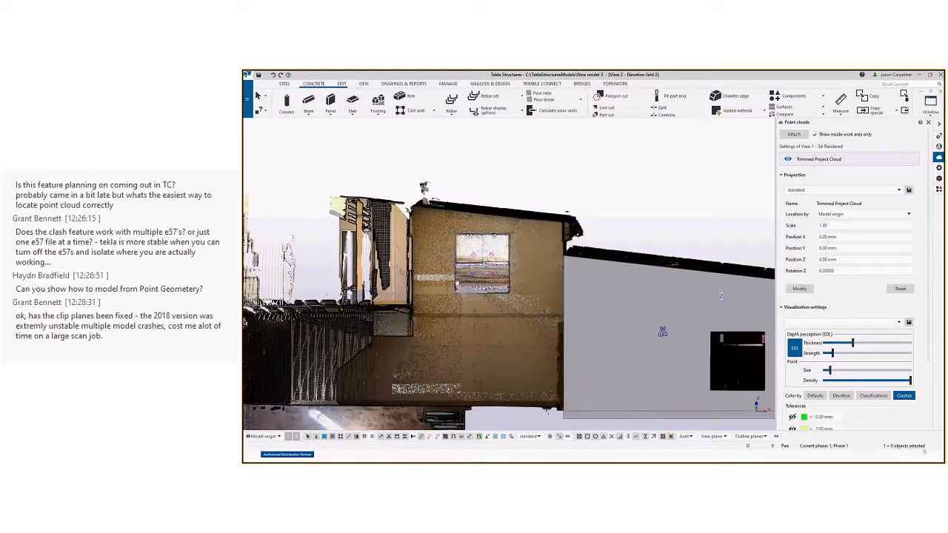
pyautogui.press('Home')
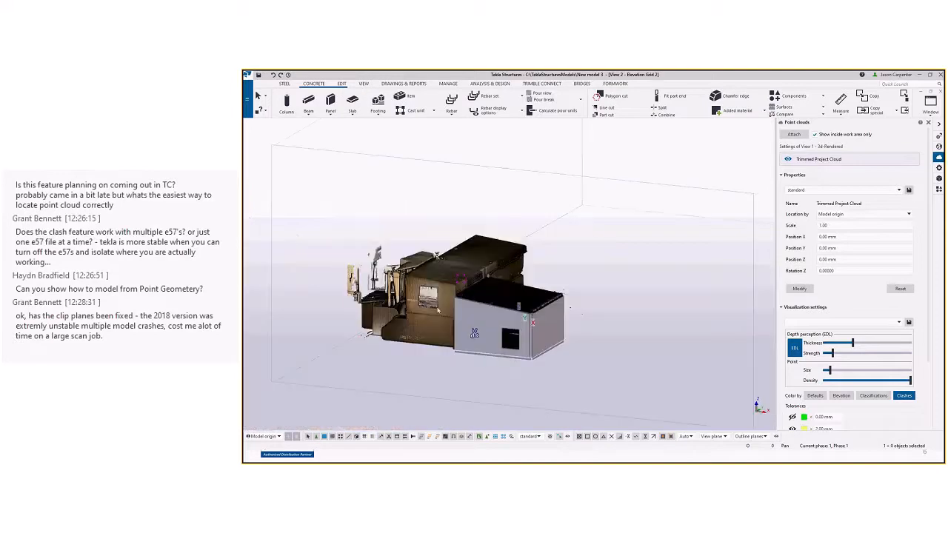
pyautogui.keyDown('ctrl'); pyautogui.moveTo(444, 296); pyautogui.dragTo(465, 275, button='middle'); pyautogui.keyUp('ctrl')
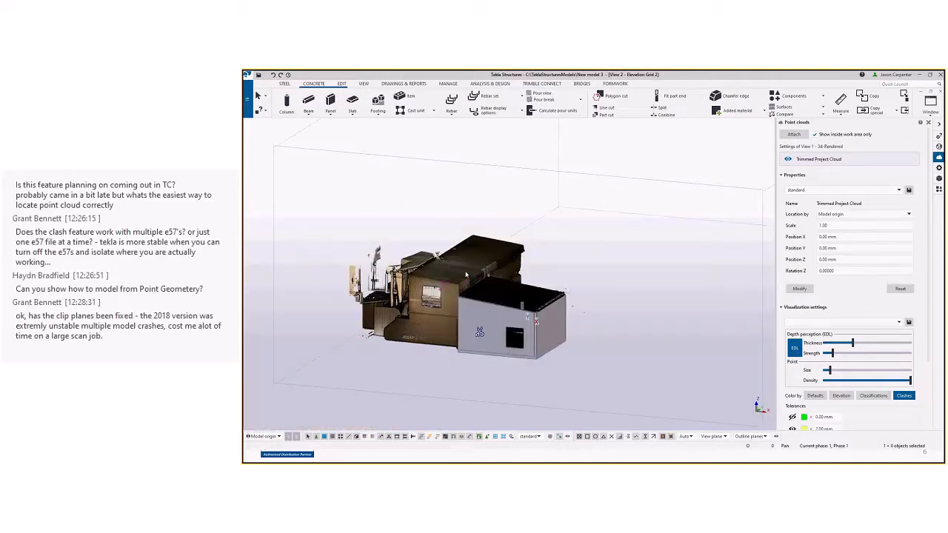
pyautogui.hotkey('ctrl', 'Tab')
pyautogui.press('Home')
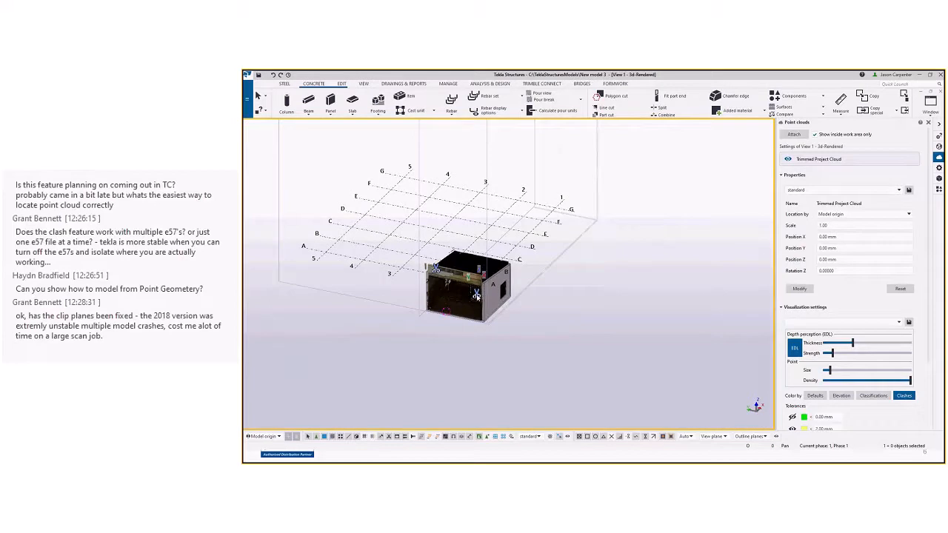
pyautogui.scroll(2, 497, 304)
pyautogui.press('Escape')
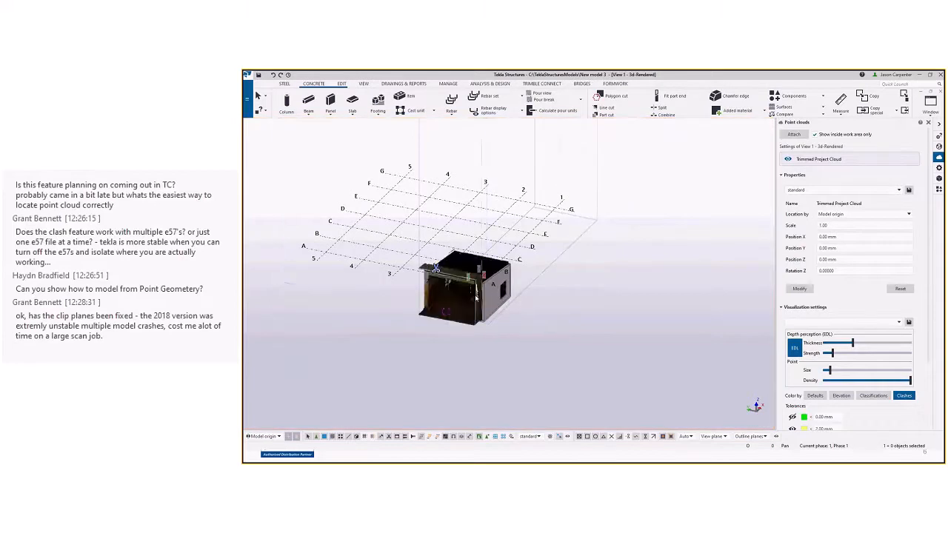
pyautogui.click(439, 270)
pyautogui.press('Delete')
pyautogui.scroll(-3, 360, 274)
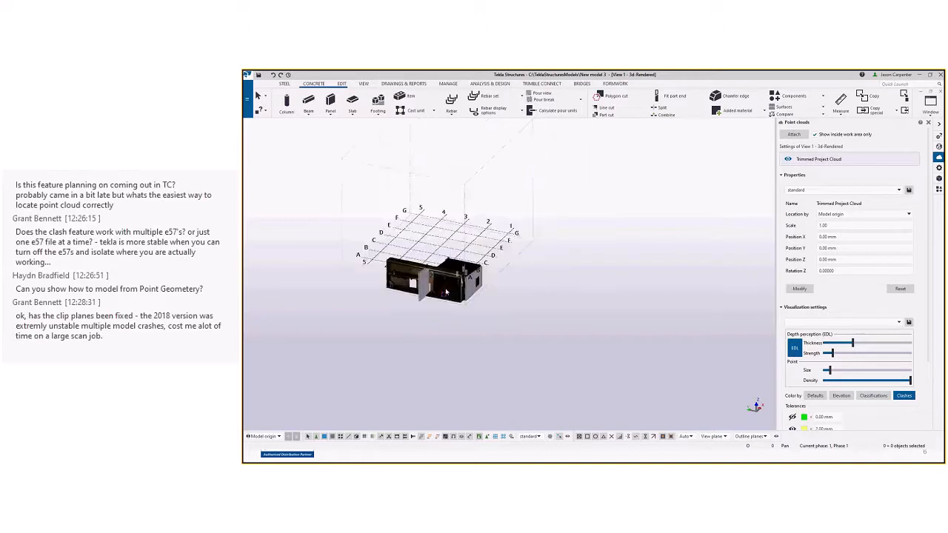
# - Examine the unclipped project cloud and the new slab from several sides of the extension
pyautogui.scroll(3, 424, 287)
pyautogui.keyDown('ctrl'); pyautogui.moveTo(425, 287); pyautogui.dragTo(442, 294, button='middle'); pyautogui.keyUp('ctrl')
pyautogui.rightClick(497, 344)
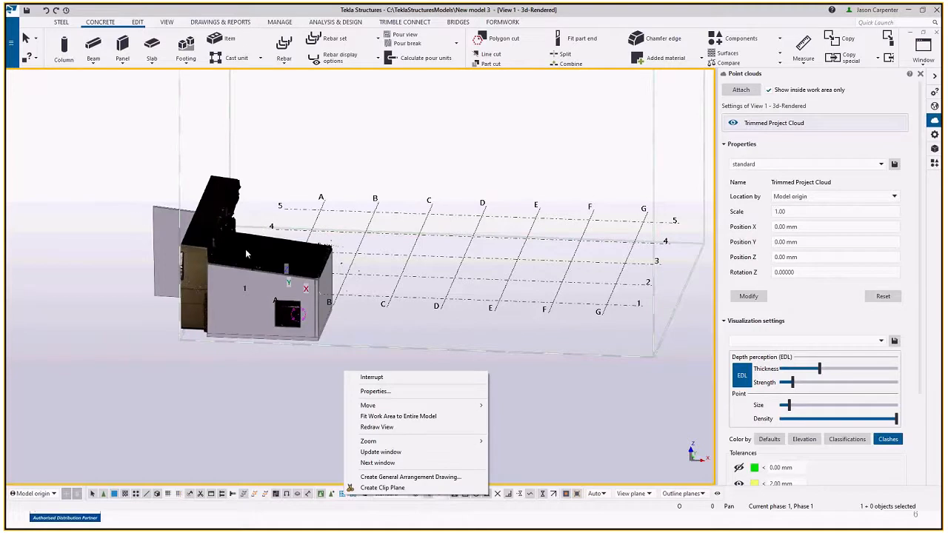
pyautogui.keyDown('ctrl'); pyautogui.moveTo(283, 334); pyautogui.dragTo(326, 248, button='middle'); pyautogui.keyUp('ctrl')
pyautogui.keyDown('ctrl'); pyautogui.moveTo(185, 268); pyautogui.dragTo(402, 275, button='middle'); pyautogui.keyUp('ctrl')
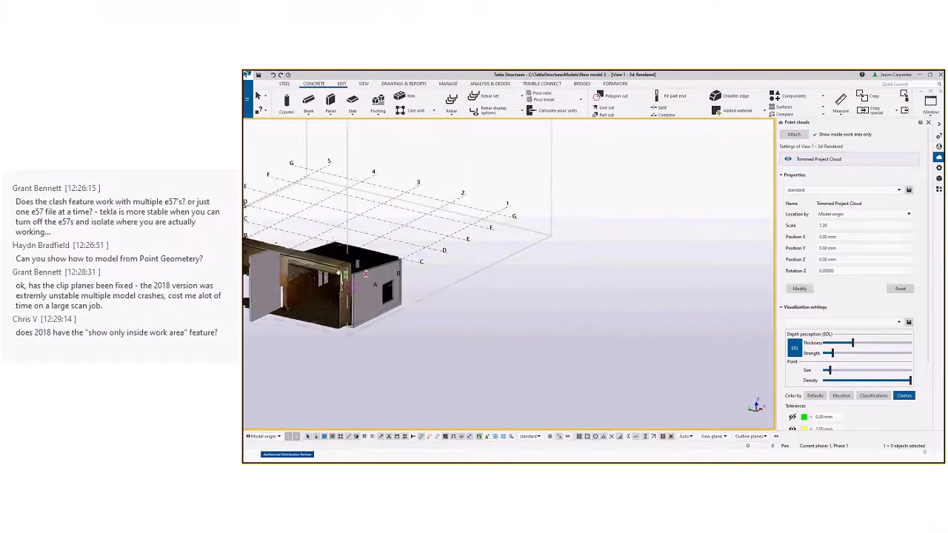
# - Delete the grey slab standing across the existing building, and undo the last change to bring back the point cloud
pyautogui.moveTo(338, 273); pyautogui.dragTo(462, 263, button='middle')
pyautogui.scroll(2, 455, 299)
pyautogui.scroll(2, 455, 299)
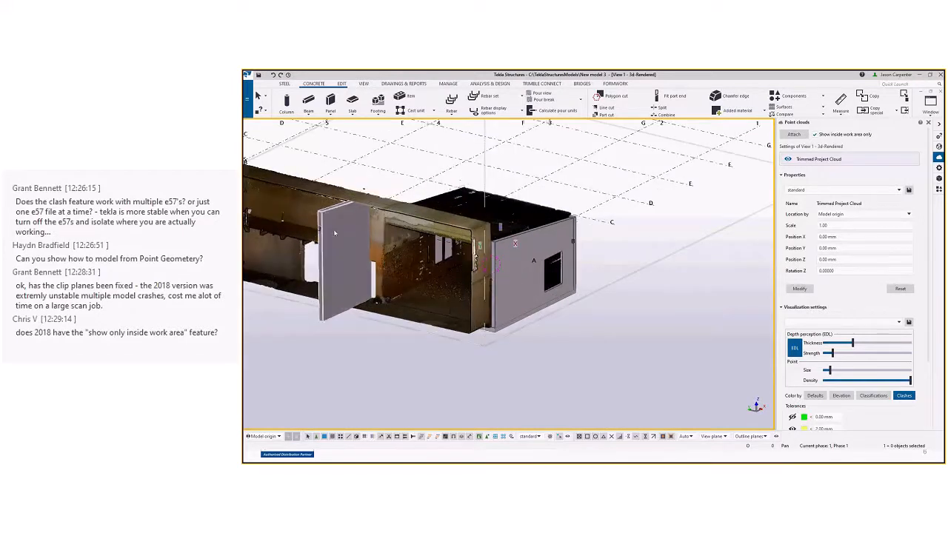
pyautogui.press('Delete')
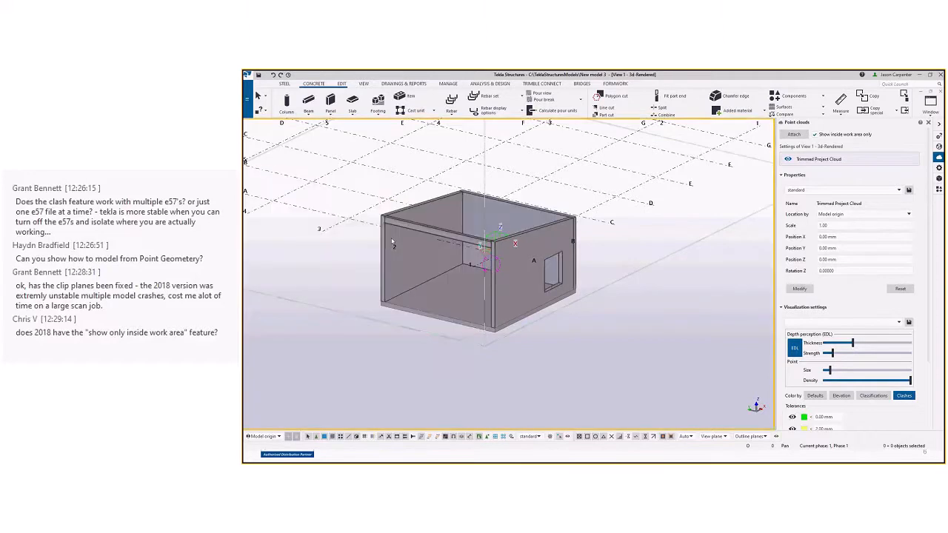
pyautogui.hotkey('ctrl', 'z')
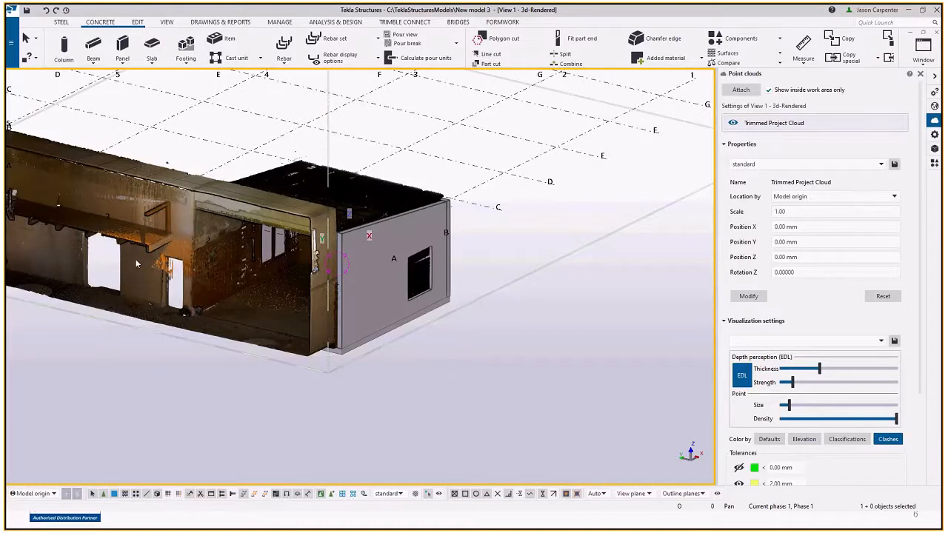
# - Model a concrete panel in plane view along the existing building's scanned wall, from its far end to the extension's corner
pyautogui.keyDown('ctrl'); pyautogui.moveTo(136, 263); pyautogui.dragTo(141, 237, button='middle'); pyautogui.keyUp('ctrl')
pyautogui.scroll(3, 316, 244)
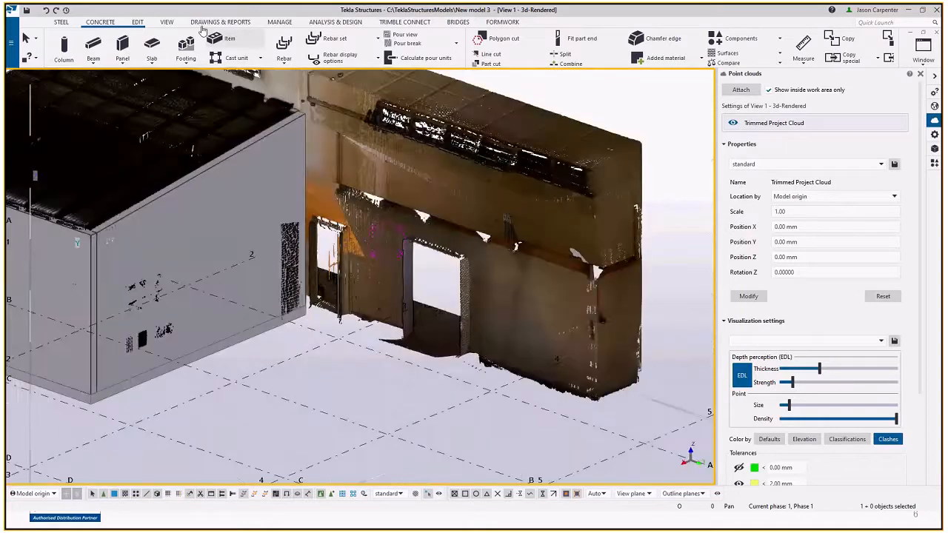
pyautogui.click(122, 46)
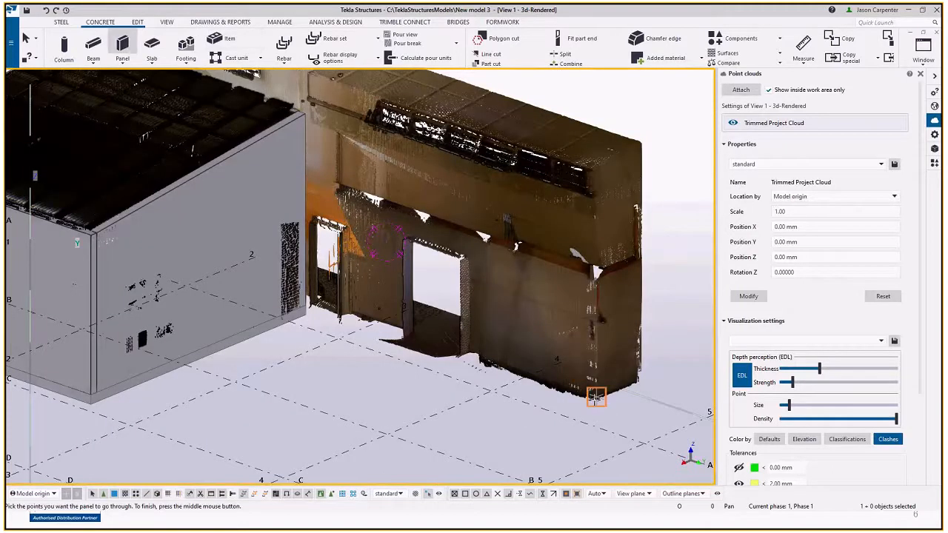
pyautogui.hotkey('ctrl', 'p')
pyautogui.scroll(4, 200, 272)
pyautogui.moveTo(145, 194); pyautogui.dragTo(437, 210, button='middle')
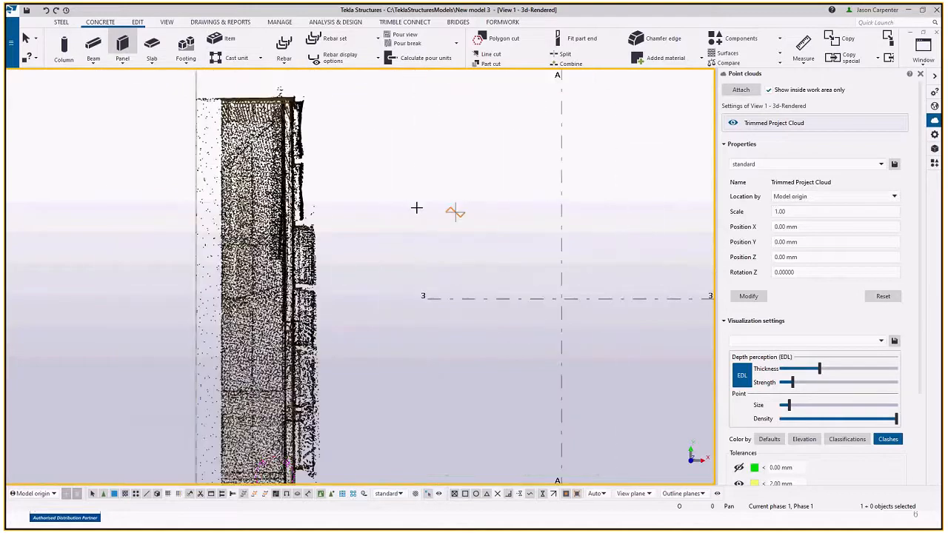
pyautogui.scroll(2, 297, 90)
pyautogui.click(297, 91)
pyautogui.moveTo(320, 481); pyautogui.dragTo(286, 421, button='middle')
pyautogui.click(454, 381)
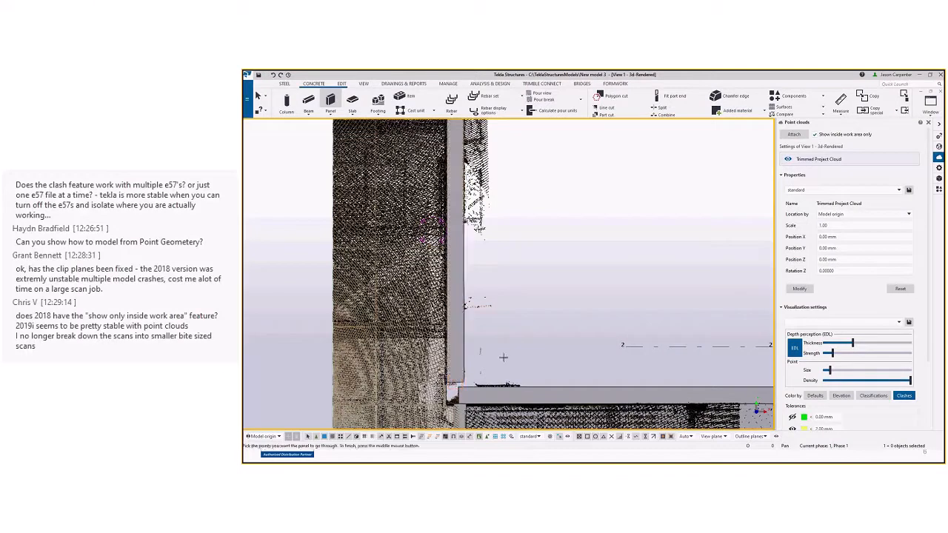
pyautogui.middleClick(456, 370)
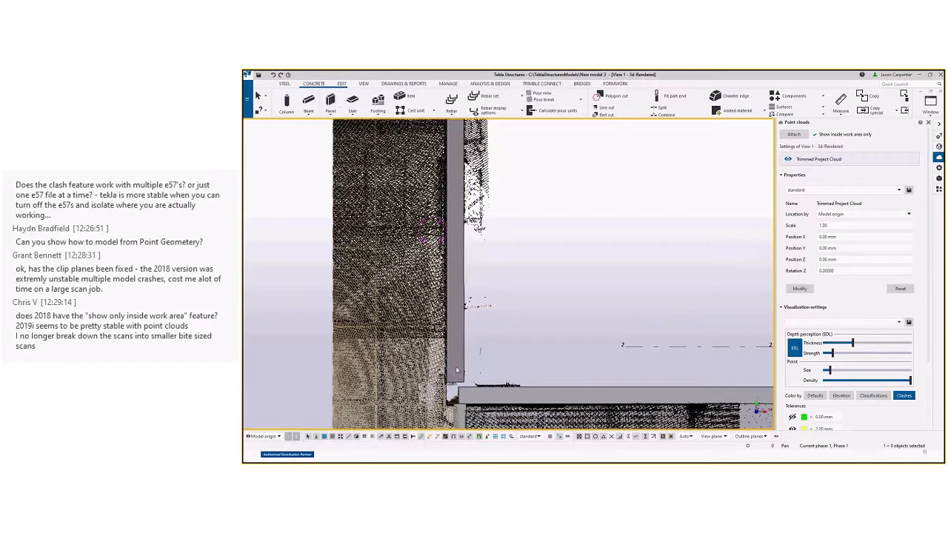
# - Examine the new panel's junction with the extension against the point cloud, and collapse the cloud's location properties
pyautogui.scroll(-1, 459, 366)
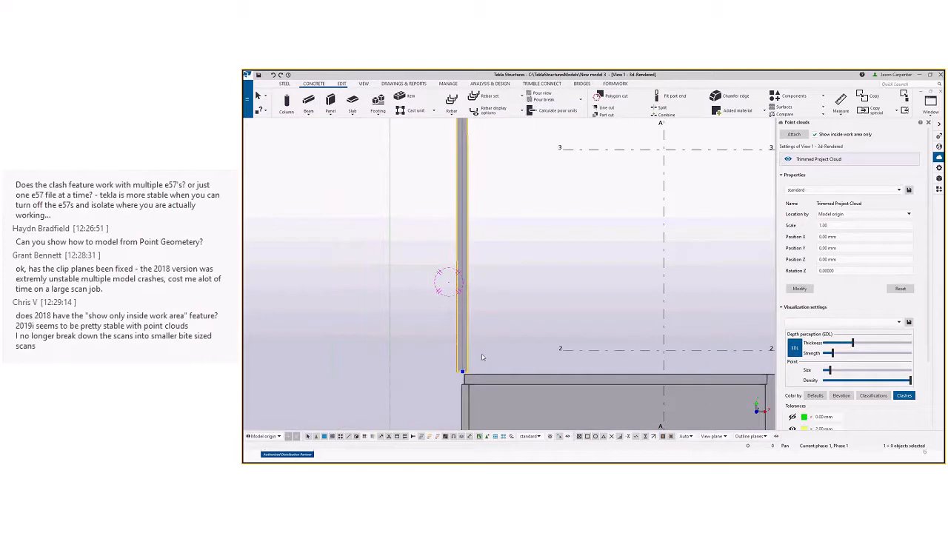
pyautogui.moveTo(481, 348); pyautogui.dragTo(486, 319, button='middle')
pyautogui.scroll(2, 486, 319)
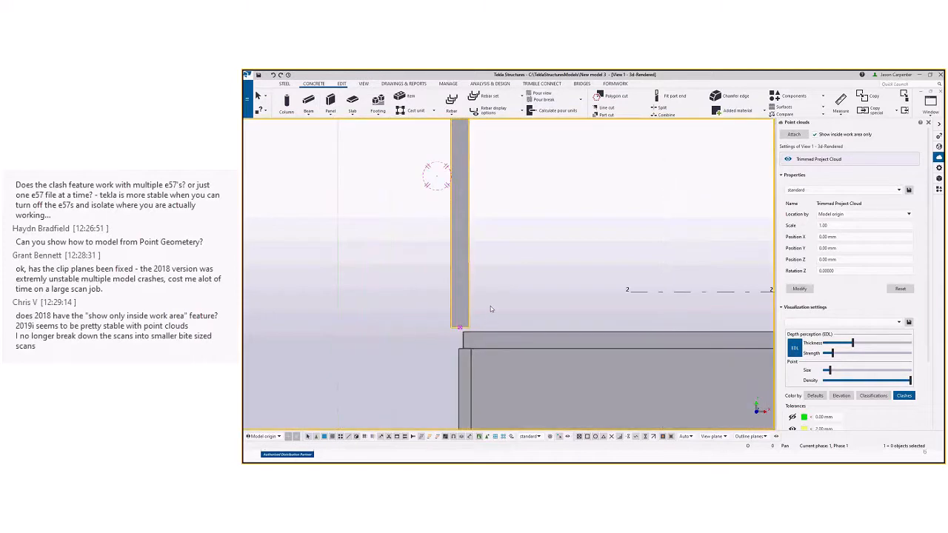
pyautogui.scroll(2, 483, 310)
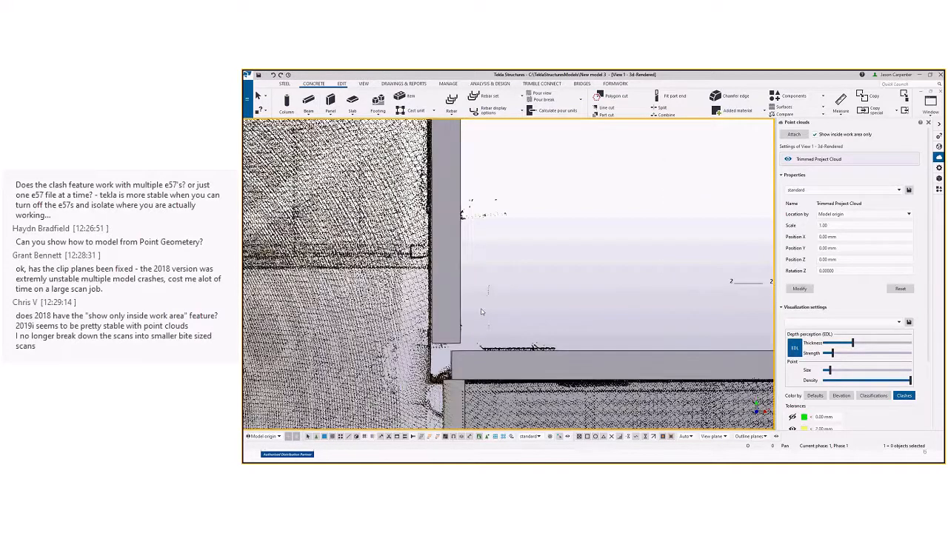
pyautogui.moveTo(481, 311)
pyautogui.keyDown('ctrl'); pyautogui.mouseDown(button='middle')
pyautogui.moveTo(546, 258)
pyautogui.moveTo(386, 427)
pyautogui.mouseUp(button='middle'); pyautogui.keyUp('ctrl')
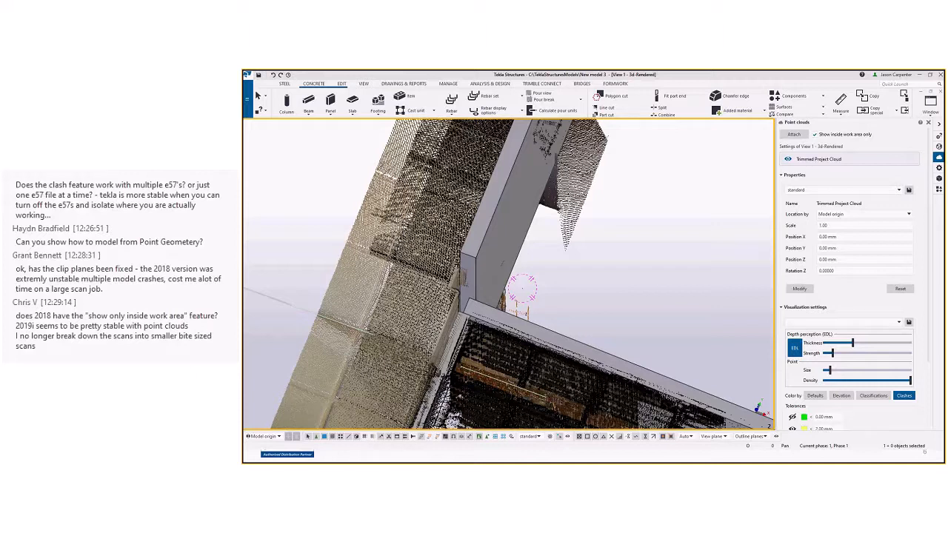
pyautogui.click(782, 175)
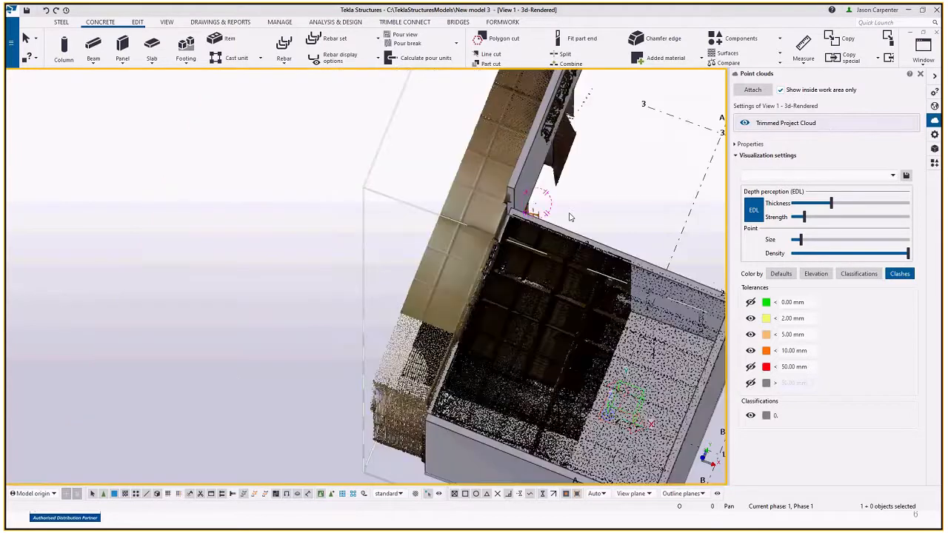
# - Turn off the restriction of the point cloud to the work area and view the whole cloud around the extension
pyautogui.keyDown('ctrl'); pyautogui.moveTo(570, 217); pyautogui.dragTo(669, 134, button='middle'); pyautogui.keyUp('ctrl')
pyautogui.click(779, 90)
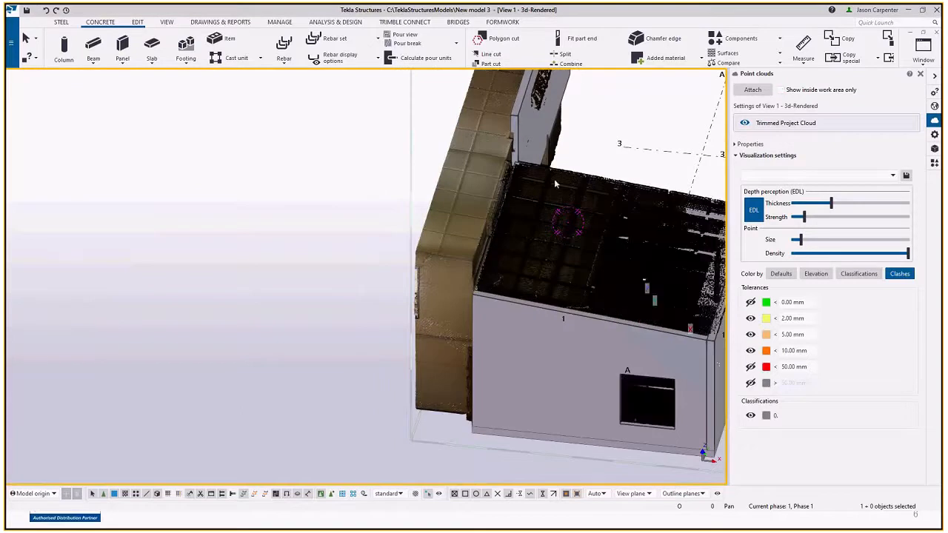
pyautogui.scroll(-3, 528, 204)
pyautogui.scroll(-2, 518, 203)
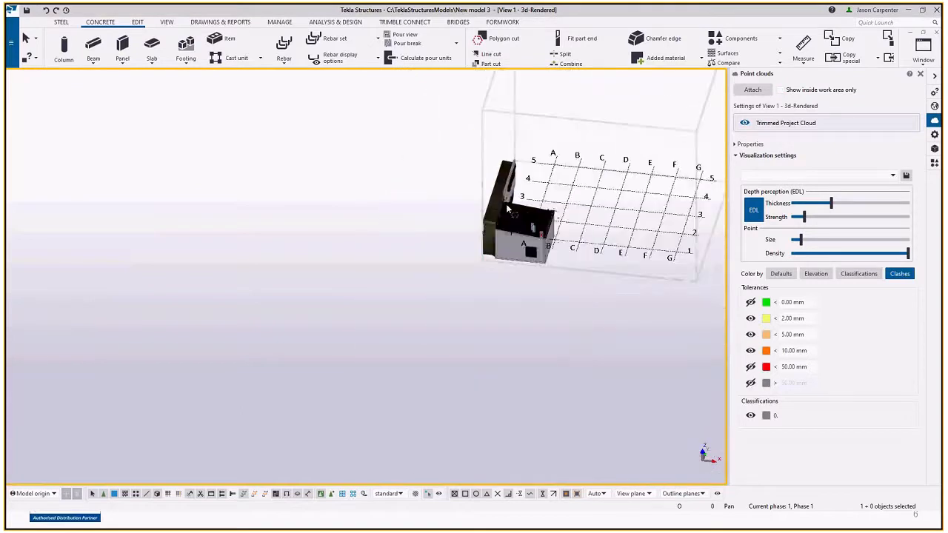
# - Fit the work area of the 3D view to the entire model
pyautogui.scroll(4, 506, 203)
pyautogui.keyDown('ctrl'); pyautogui.moveTo(561, 207); pyautogui.dragTo(547, 352, button='middle'); pyautogui.keyUp('ctrl')
pyautogui.rightClick(547, 352)
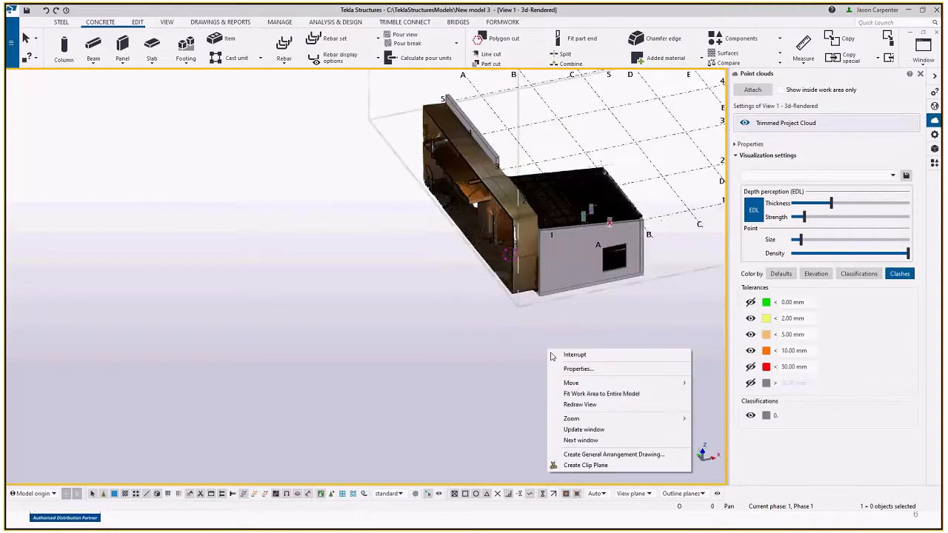
pyautogui.click(570, 394)
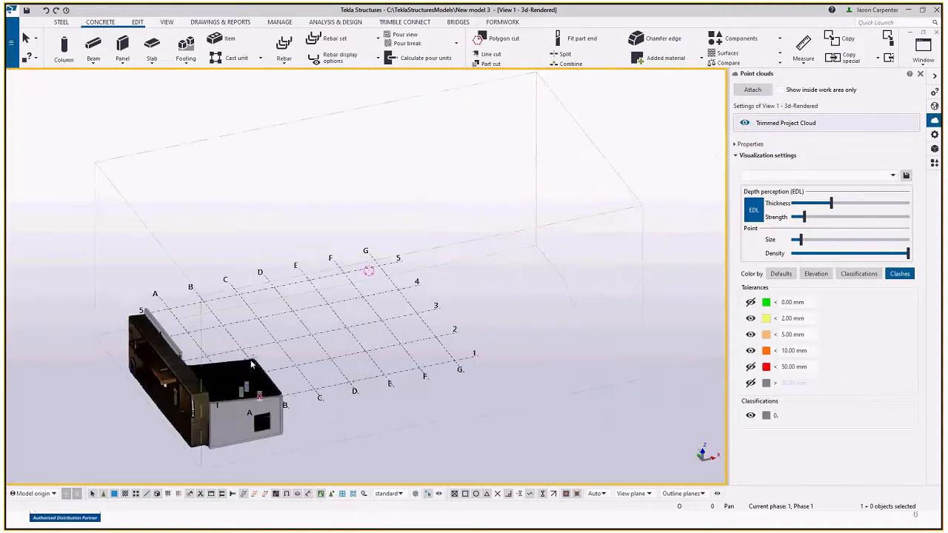
# - Restrict the point cloud display to the inside of the work area, and inspect its cut-off around the existing building and extension
pyautogui.scroll(2, 245, 364)
pyautogui.keyDown('ctrl'); pyautogui.moveTo(234, 362); pyautogui.dragTo(205, 362, button='middle'); pyautogui.keyUp('ctrl')
pyautogui.click(786, 91)
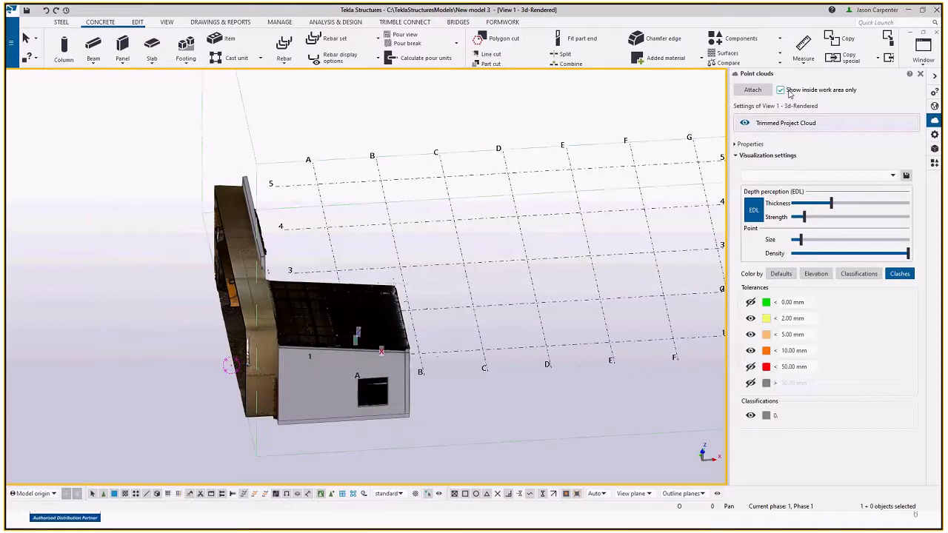
pyautogui.keyDown('ctrl'); pyautogui.moveTo(457, 289); pyautogui.dragTo(390, 296, button='middle'); pyautogui.keyUp('ctrl')
pyautogui.scroll(2, 196, 271)
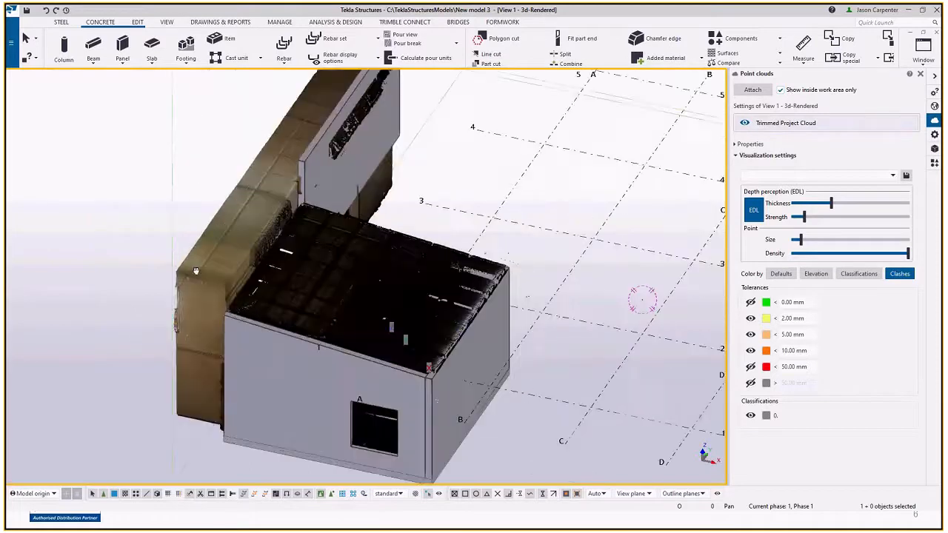
pyautogui.scroll(-4, 196, 270)
pyautogui.keyDown('ctrl'); pyautogui.moveTo(196, 271); pyautogui.dragTo(296, 369, button='middle'); pyautogui.keyUp('ctrl')
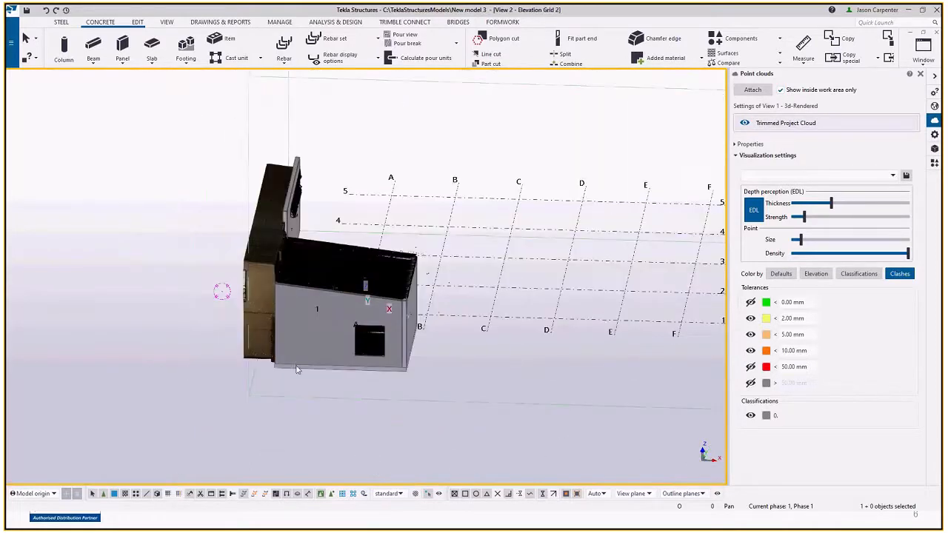
# - Switch to the Elevation Grid 2 view to examine its cloud extent, and return to the 3D-rendered view for comparison
pyautogui.hotkey('ctrl', 'Tab')
pyautogui.moveTo(237, 335); pyautogui.dragTo(434, 220, button='middle')
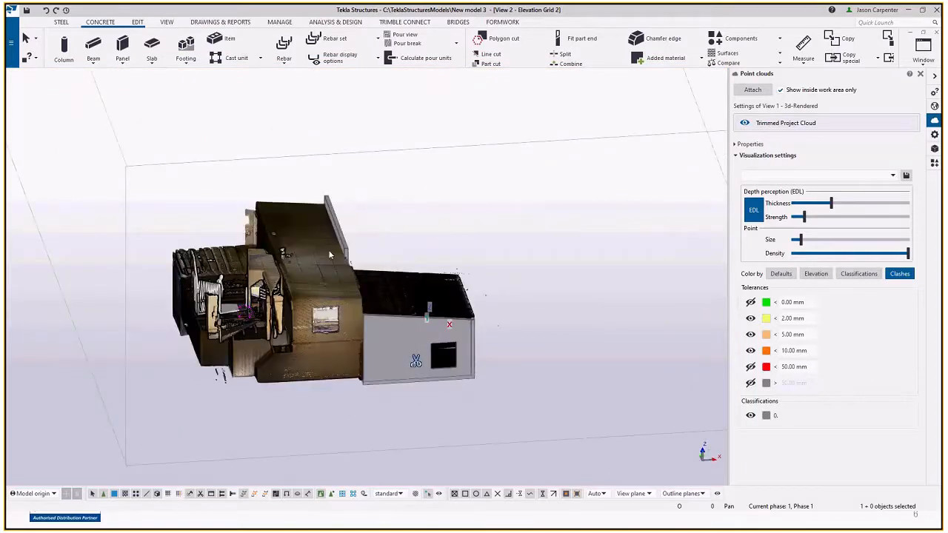
pyautogui.scroll(-1, 329, 253)
pyautogui.scroll(2, 279, 258)
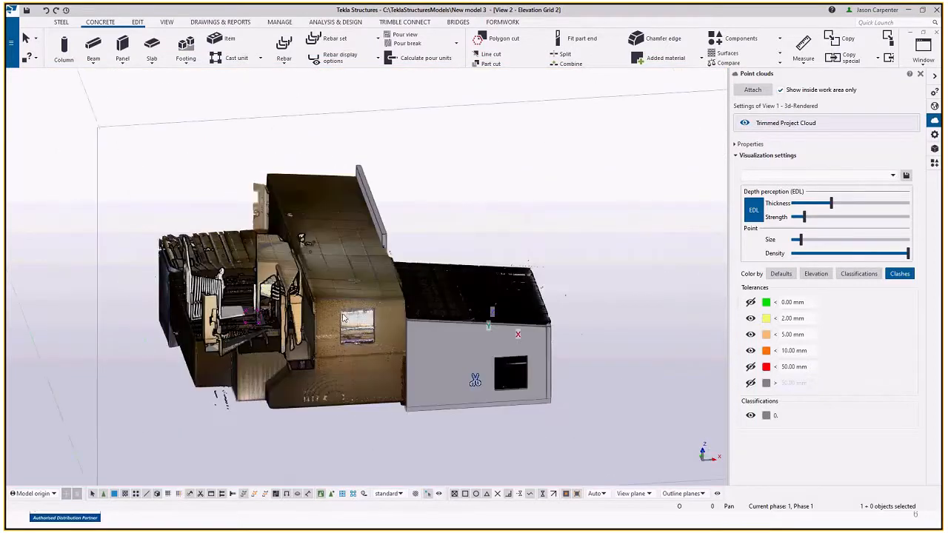
pyautogui.hotkey('ctrl', 'Tab')
pyautogui.moveTo(251, 264)
pyautogui.keyDown('ctrl'); pyautogui.mouseDown(button='middle')
pyautogui.moveTo(166, 296)
pyautogui.moveTo(233, 268)
pyautogui.mouseUp(button='middle'); pyautogui.keyUp('ctrl')
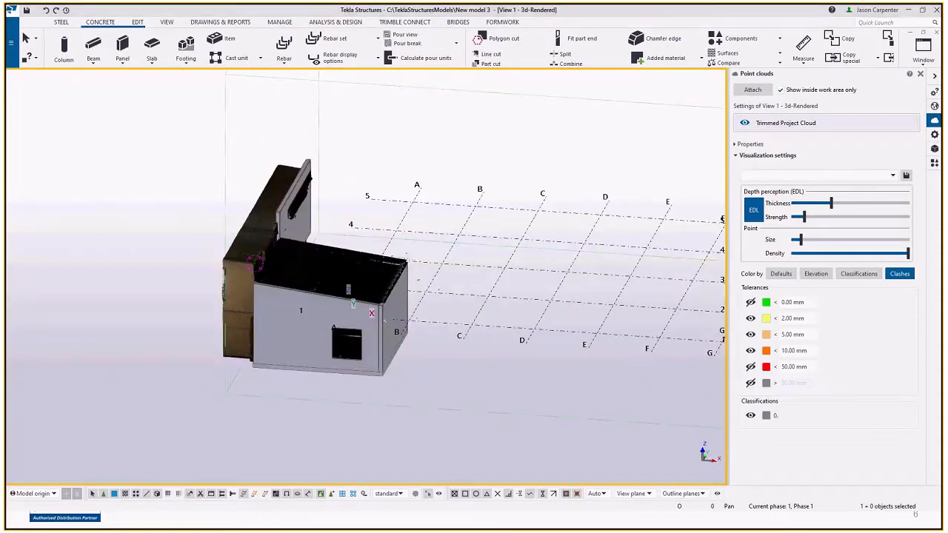